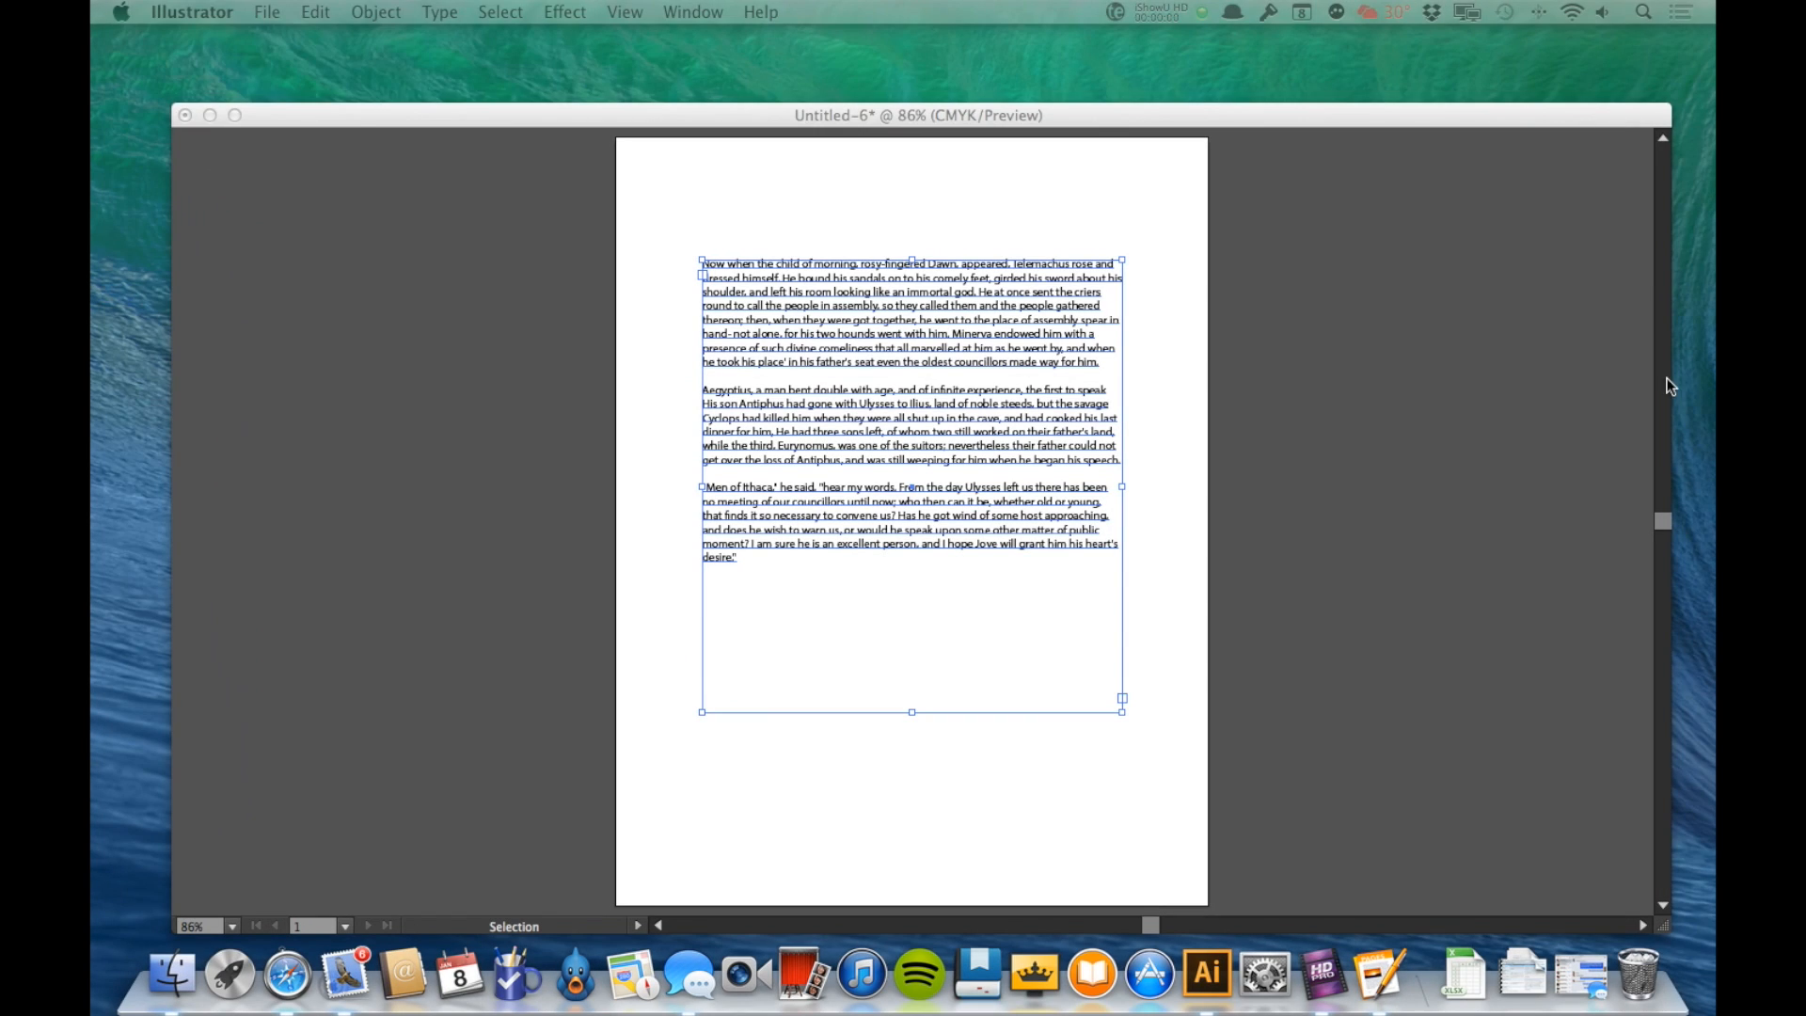
Step: Select the entire first paragraph in the text frame and check the available Myriad Pro font styles
click(1449, 319)
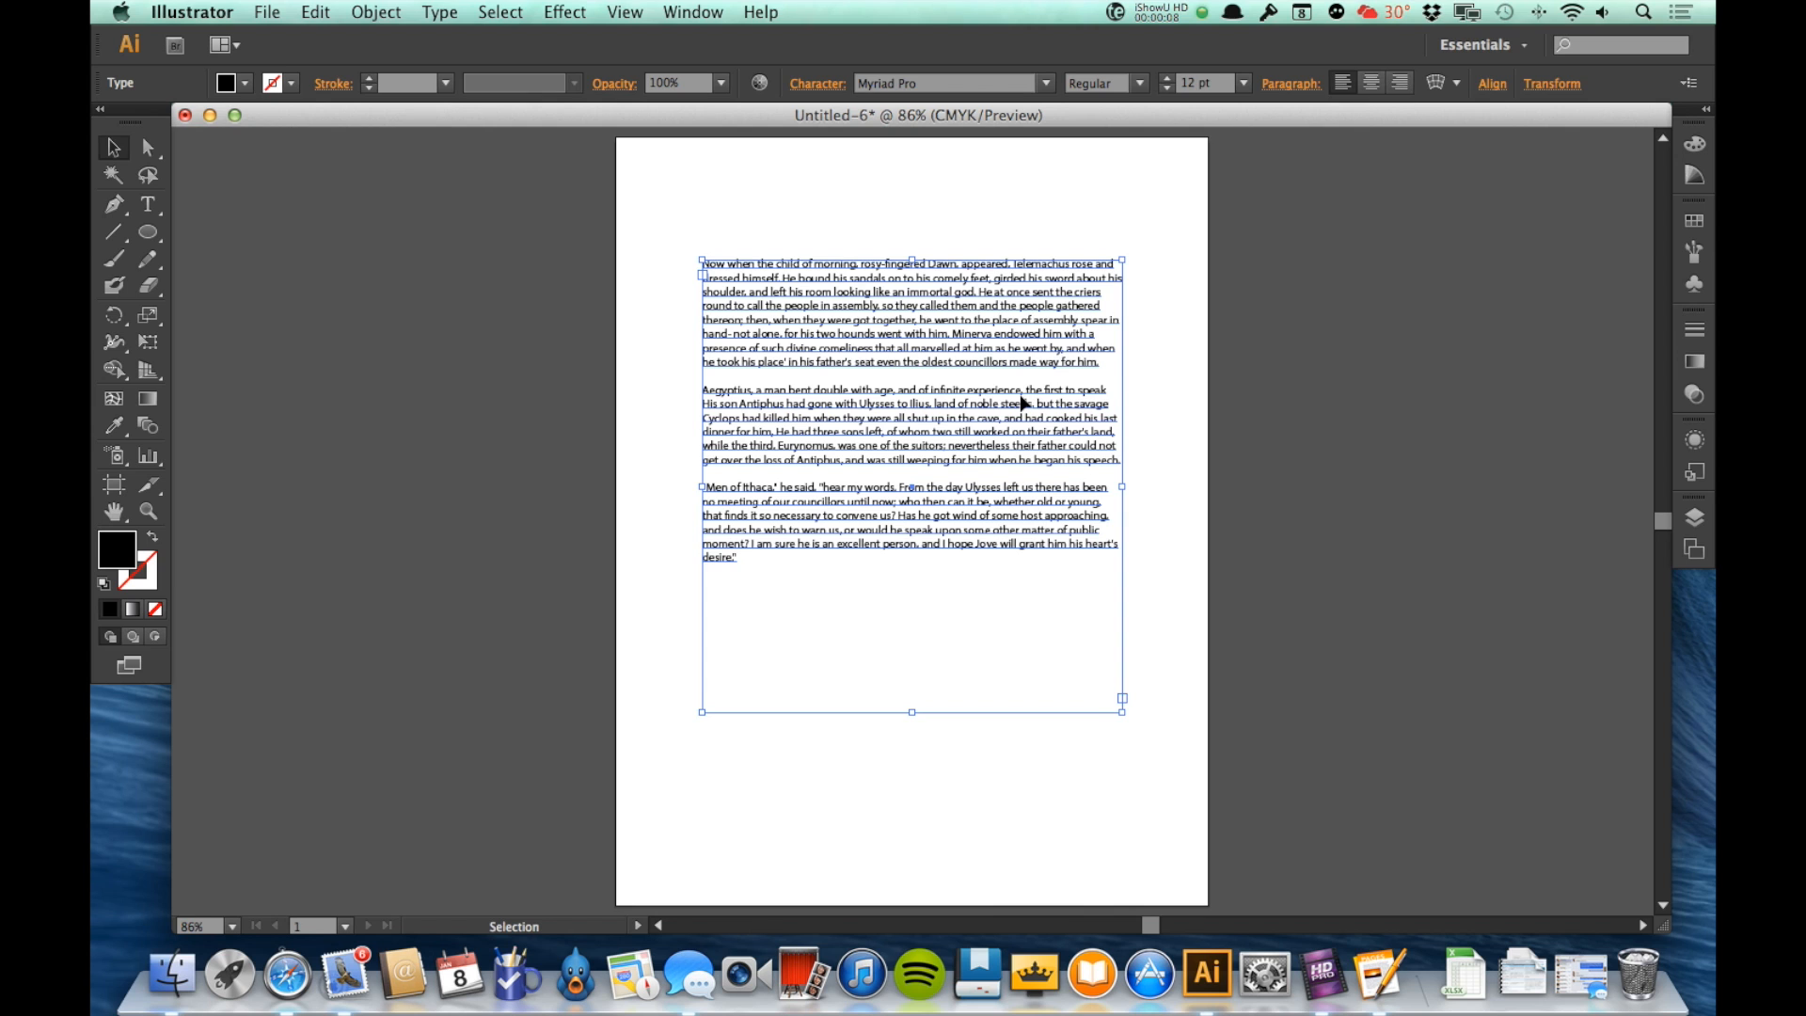
double_click(969, 339)
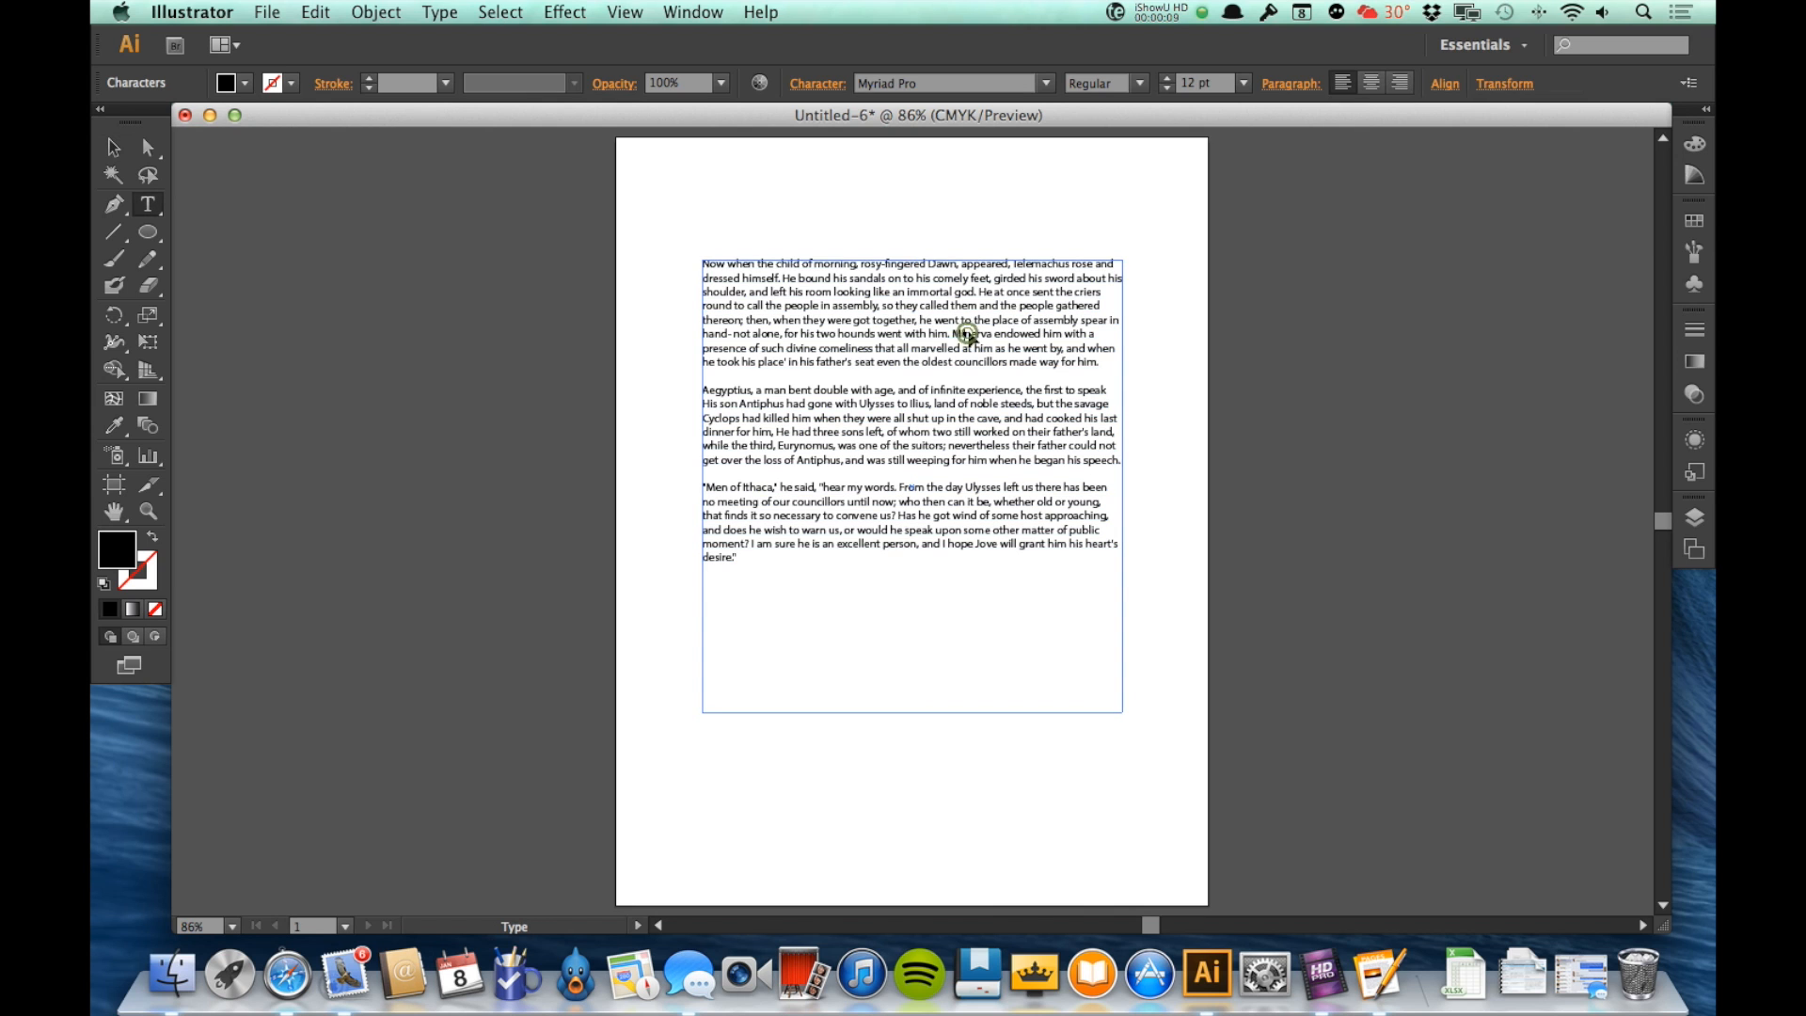
triple_click(911, 318)
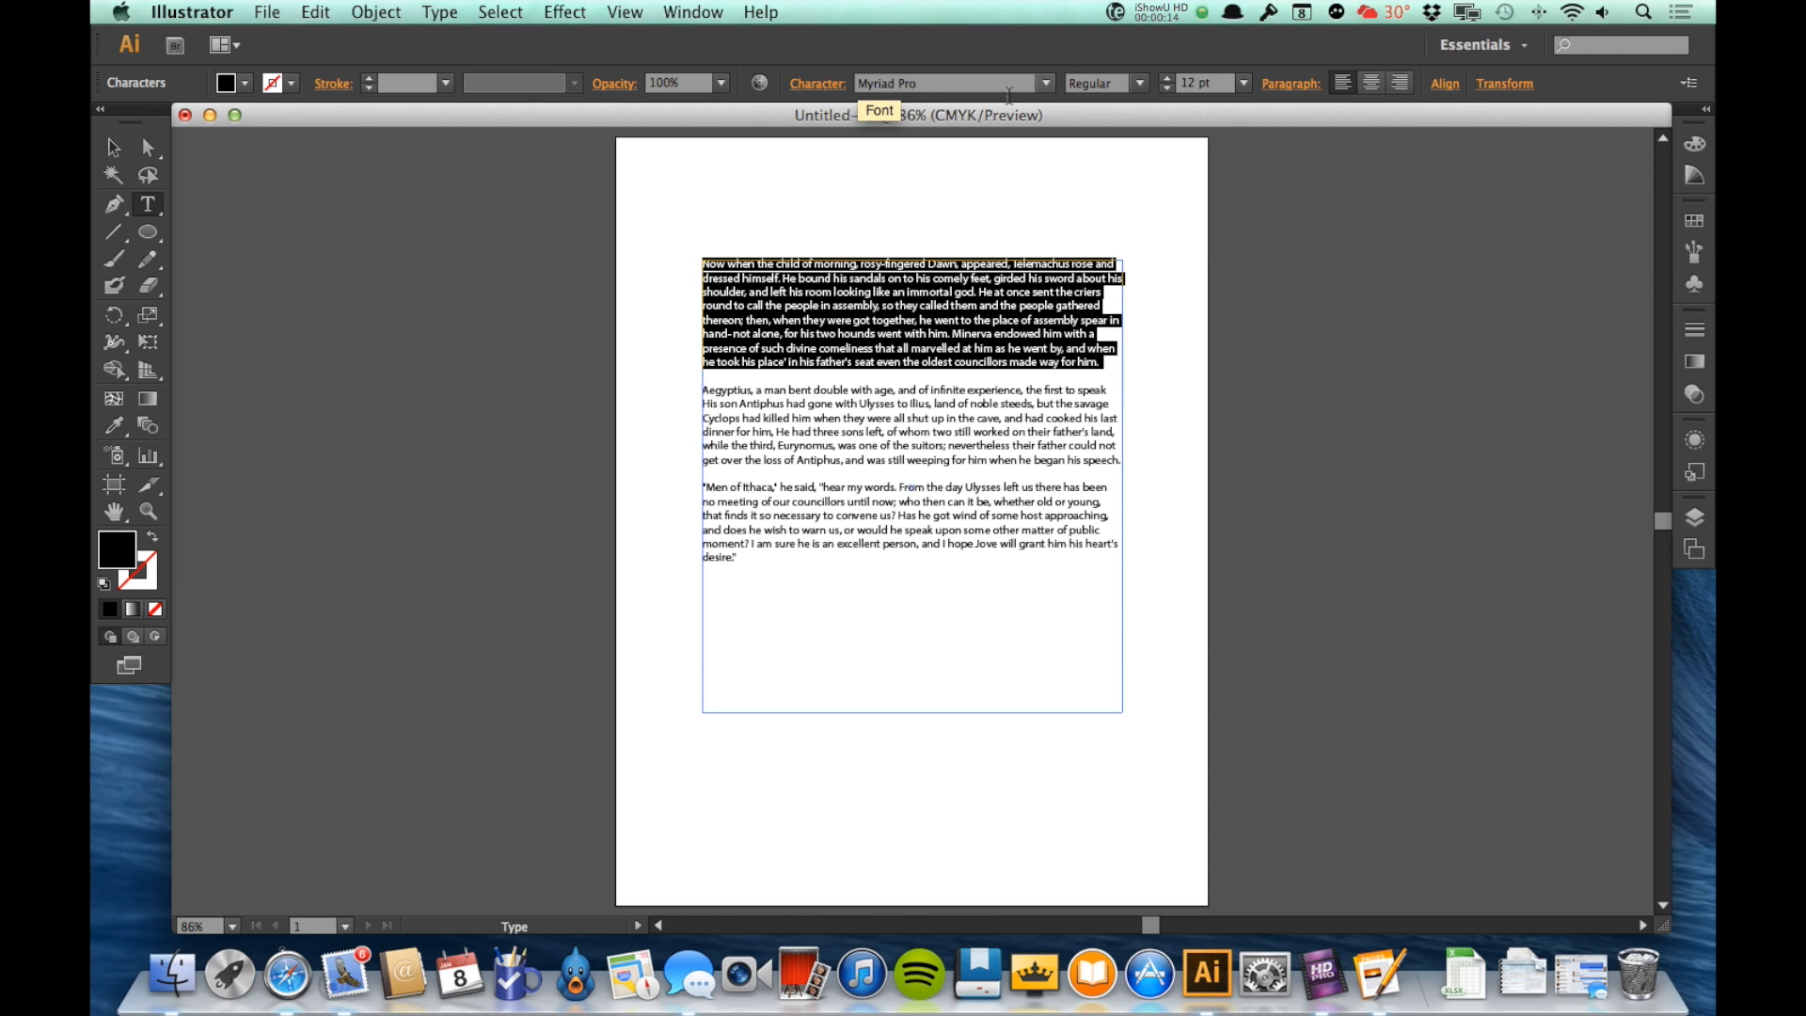
click(1139, 83)
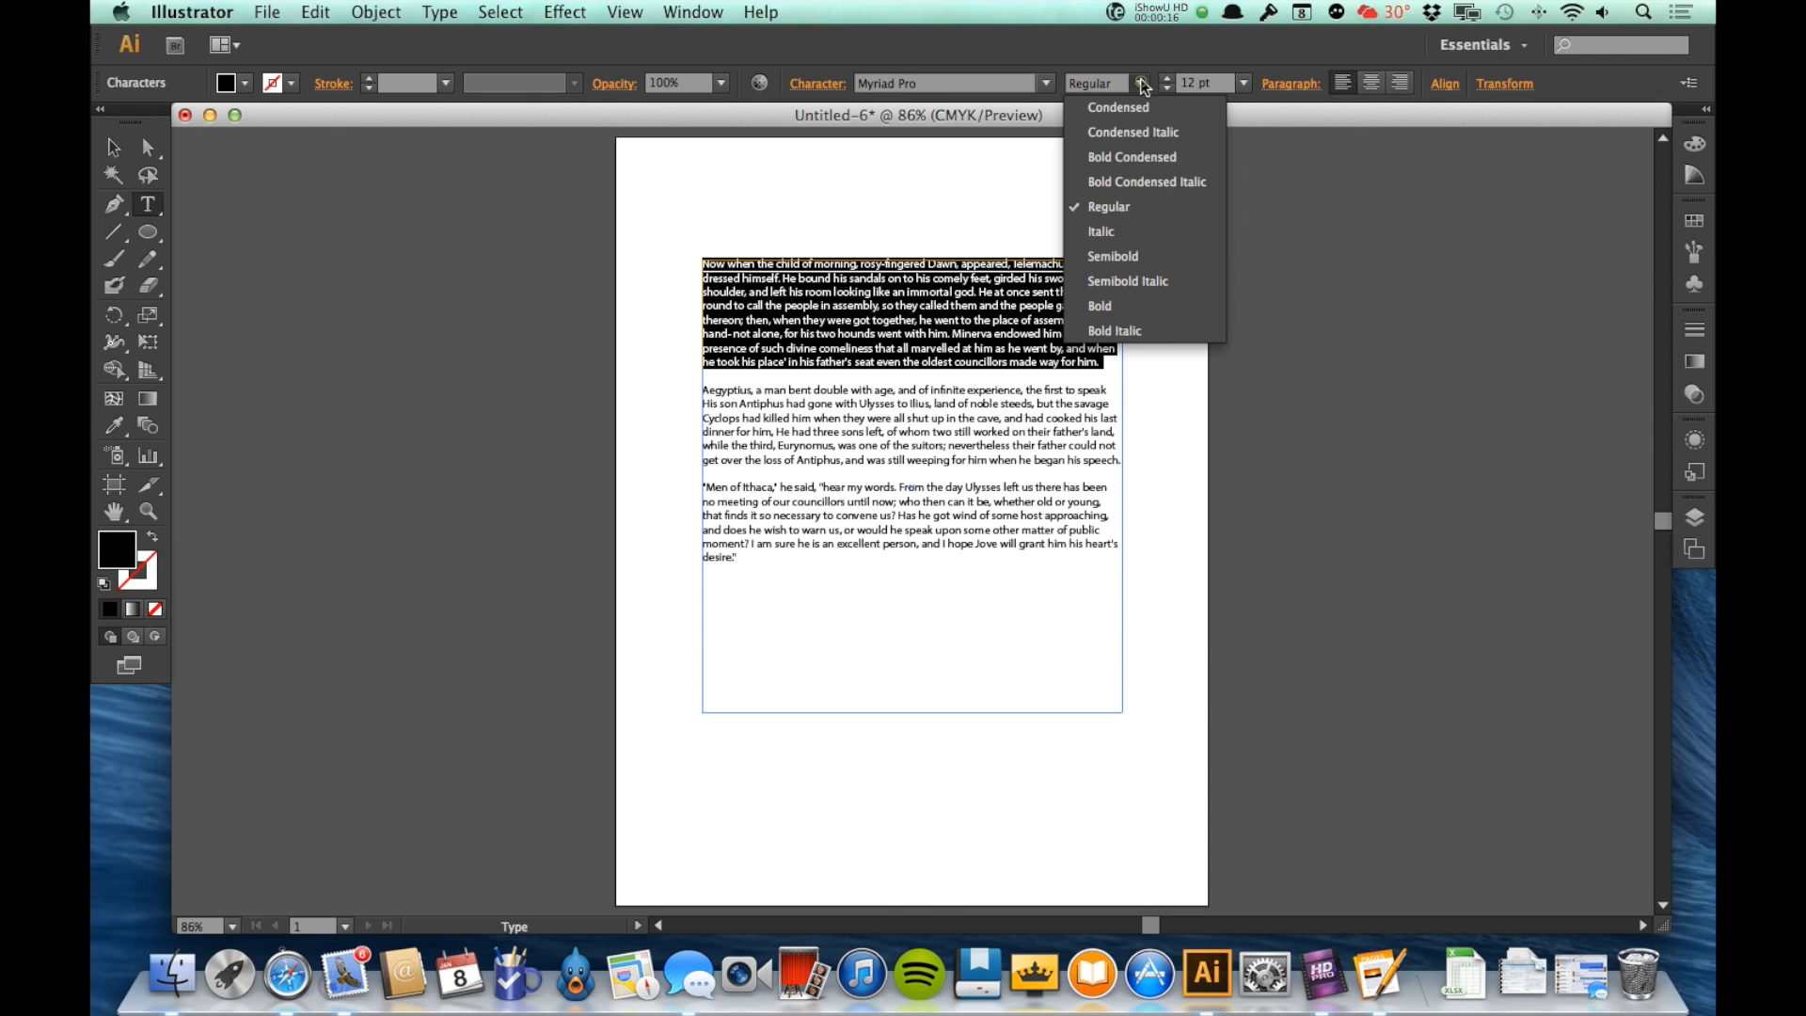
click(995, 31)
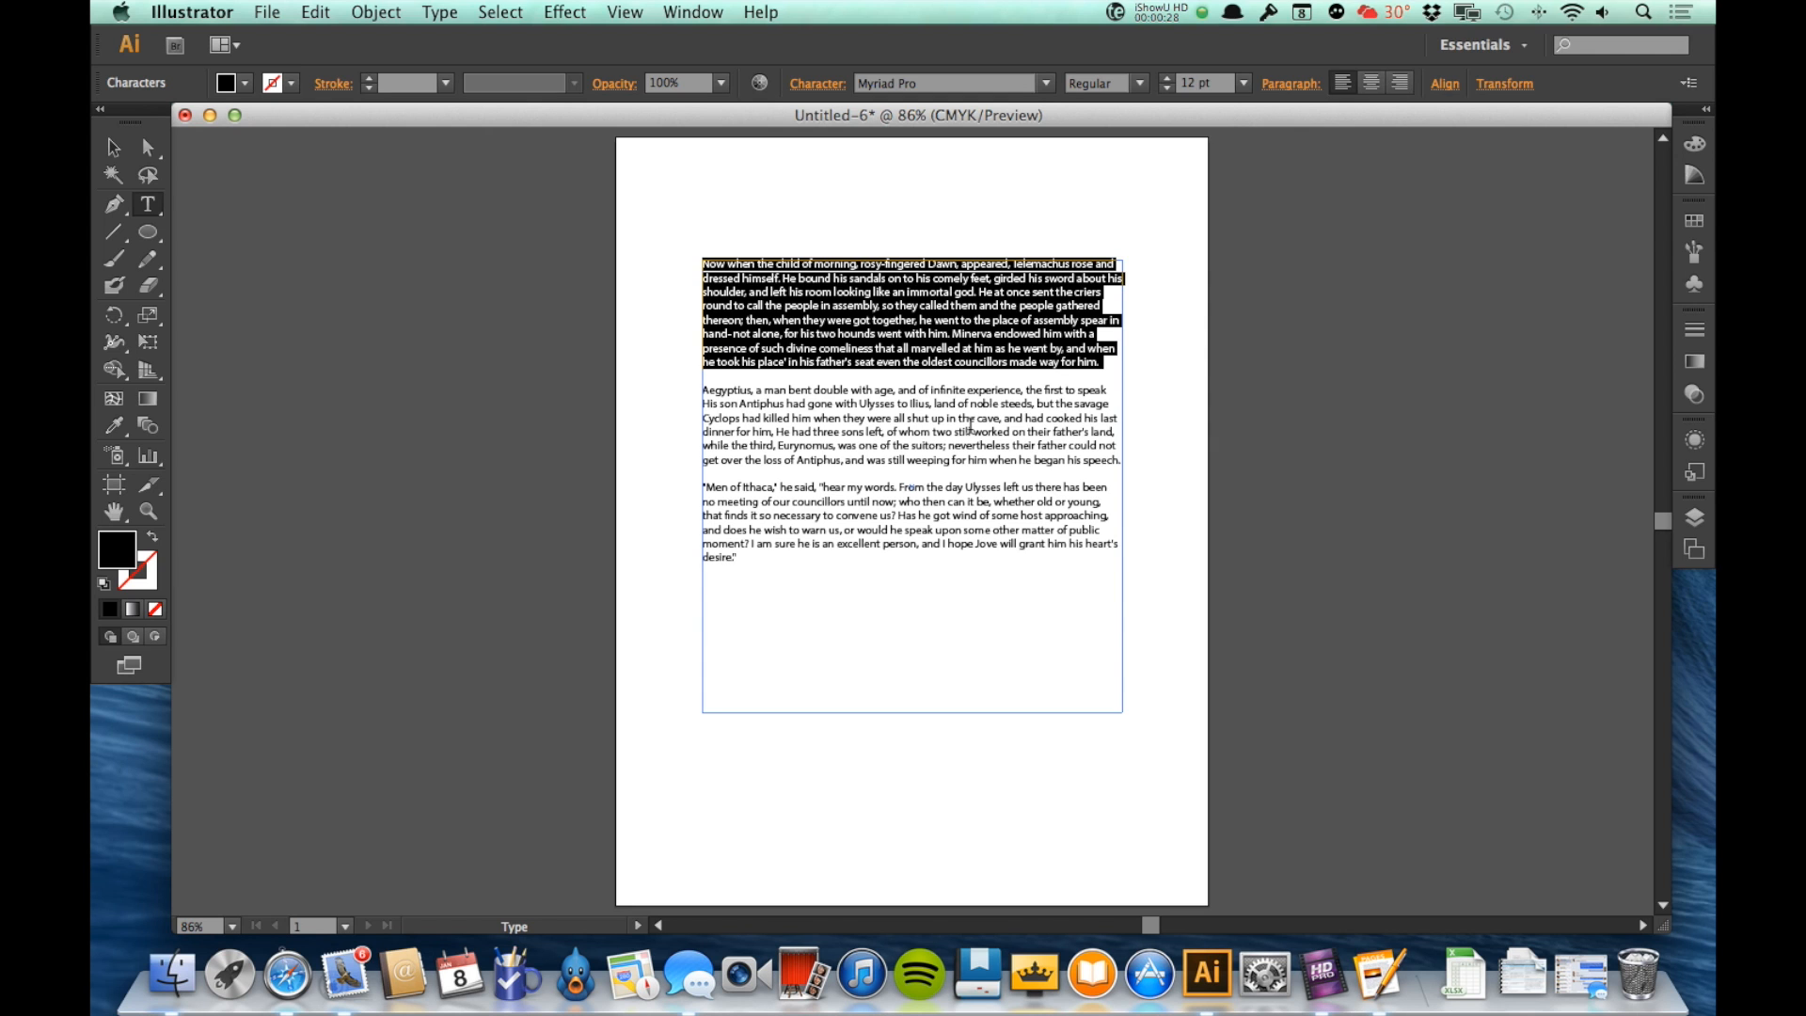
Step: Show the floating Character panel and move it onto the empty canvas beside the page
click(693, 13)
mouse_move(733, 844)
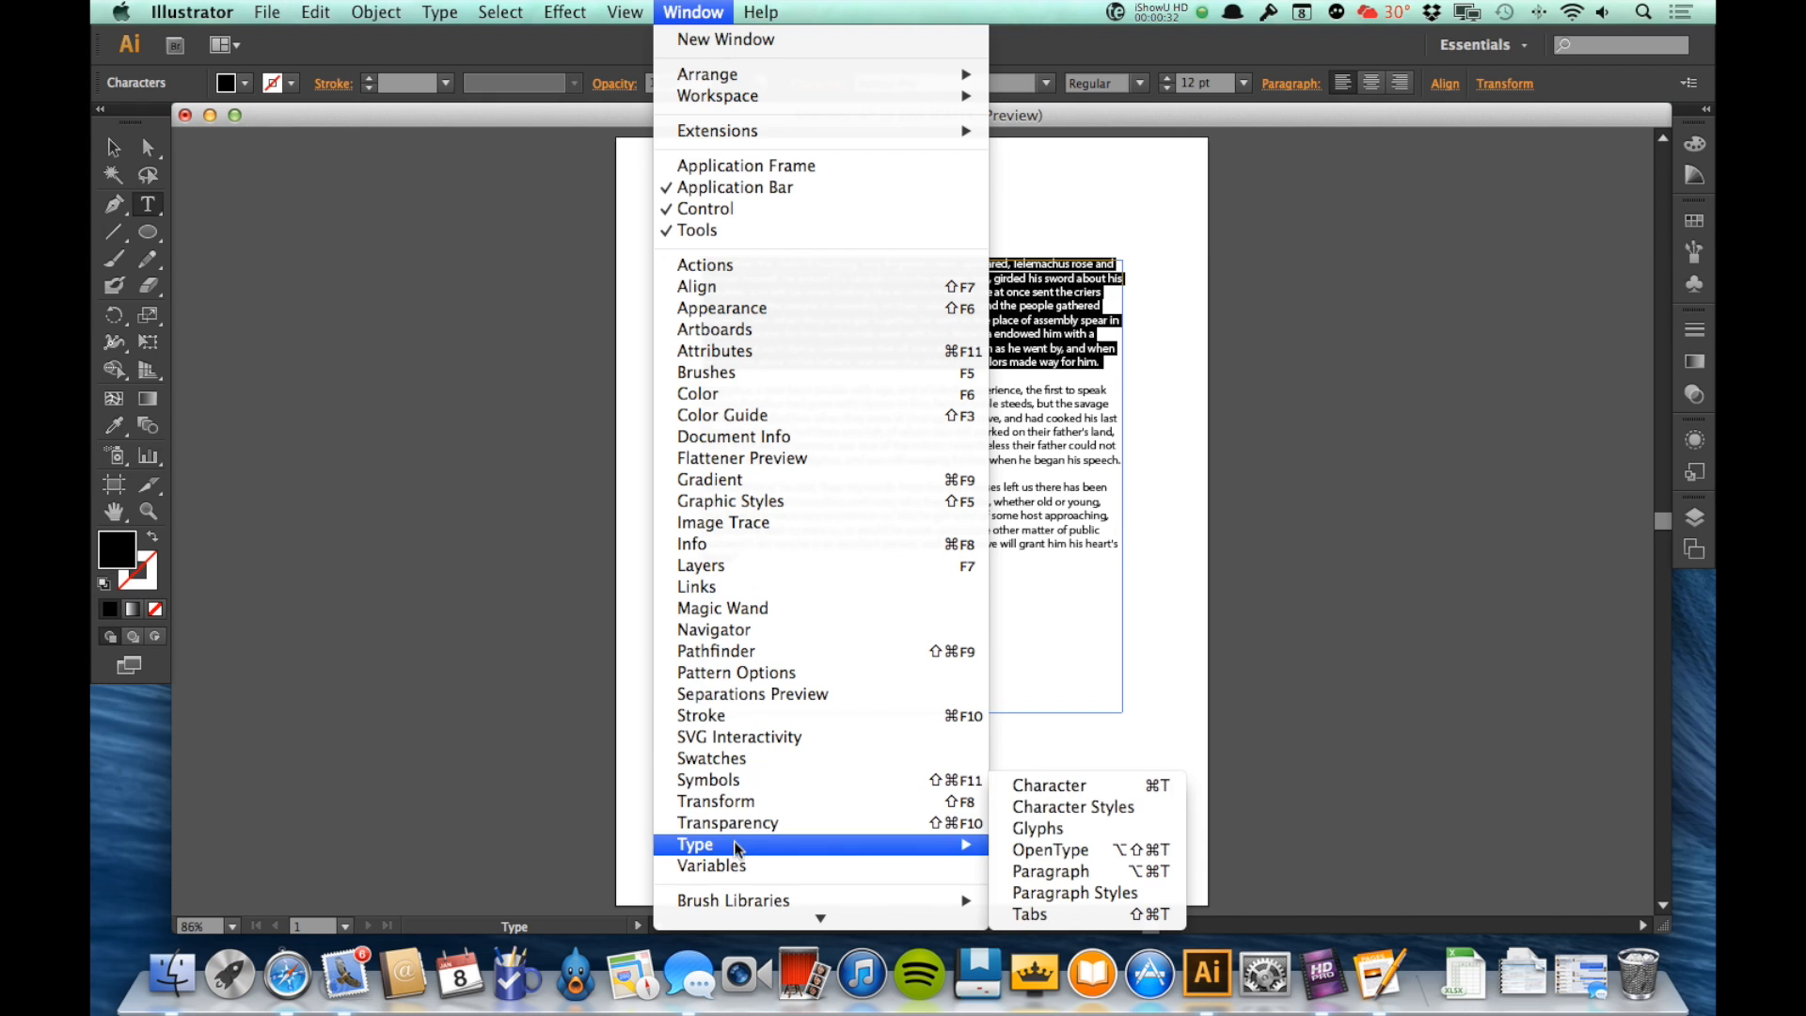
click(1104, 786)
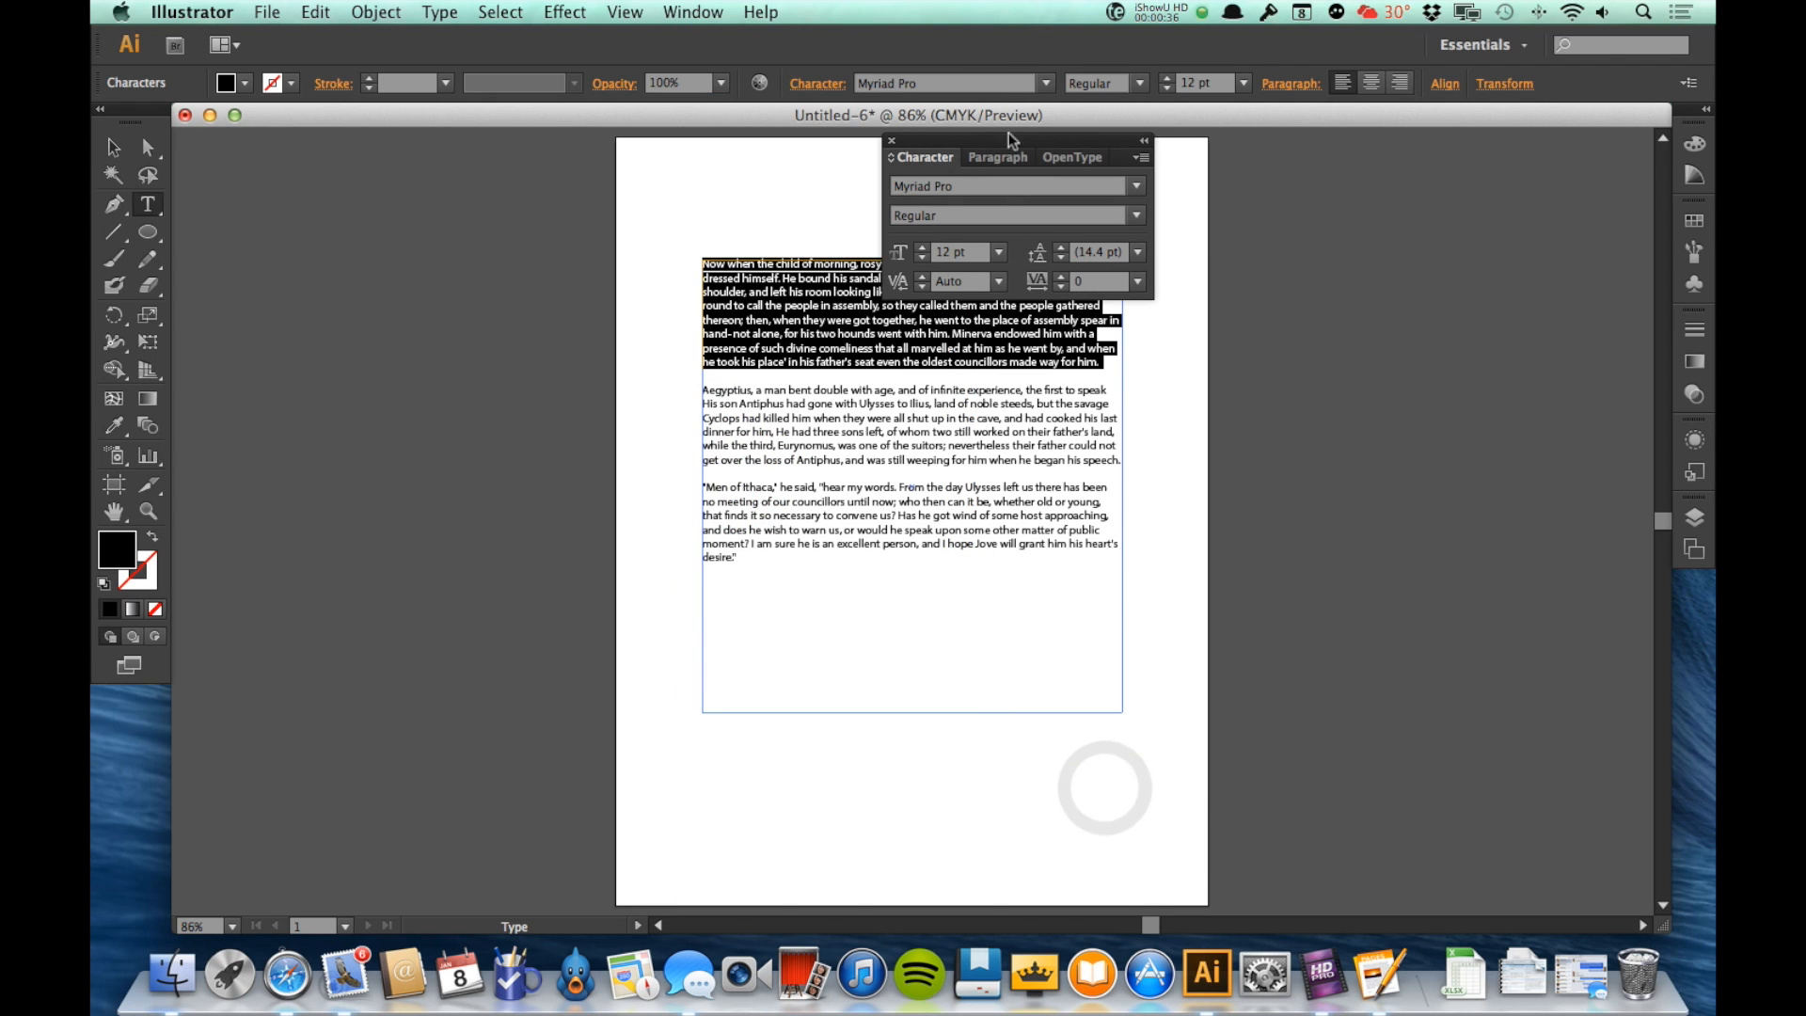
drag(1006, 138, 1431, 431)
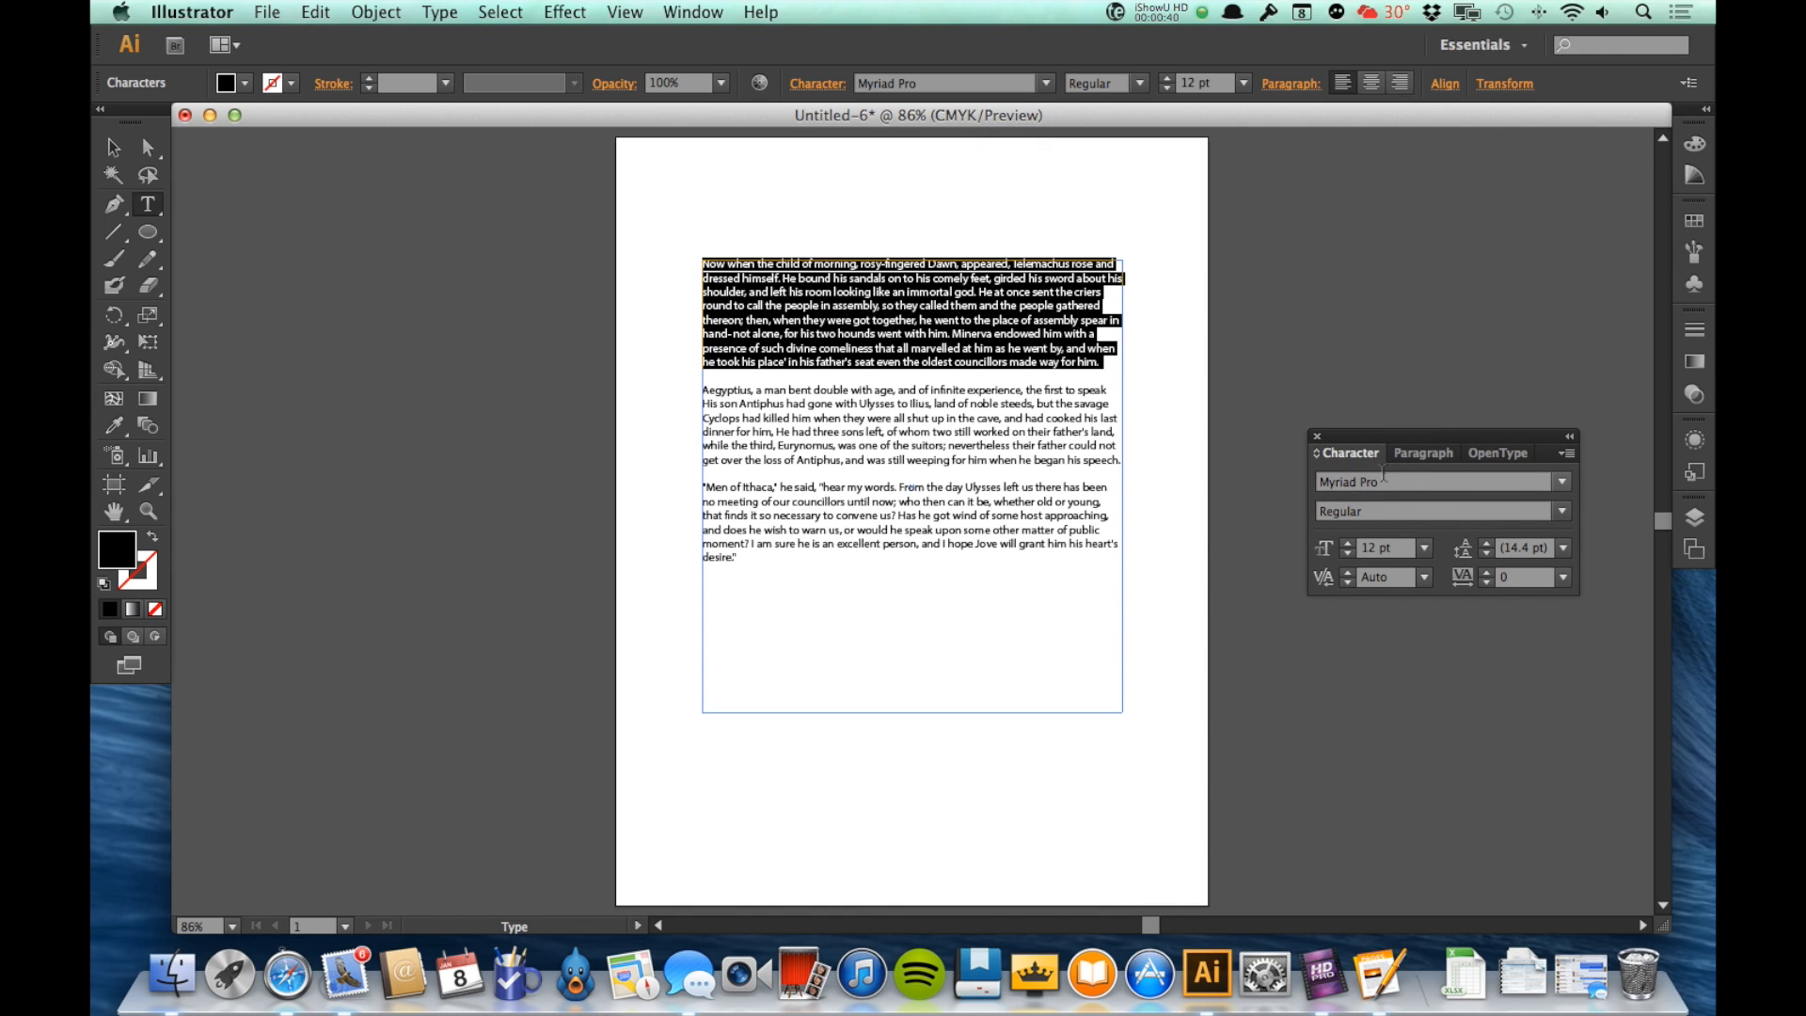
Step: Look through the Paragraph and OpenType settings grouped with the Character settings, ending back on the Character settings
click(1409, 453)
click(1476, 456)
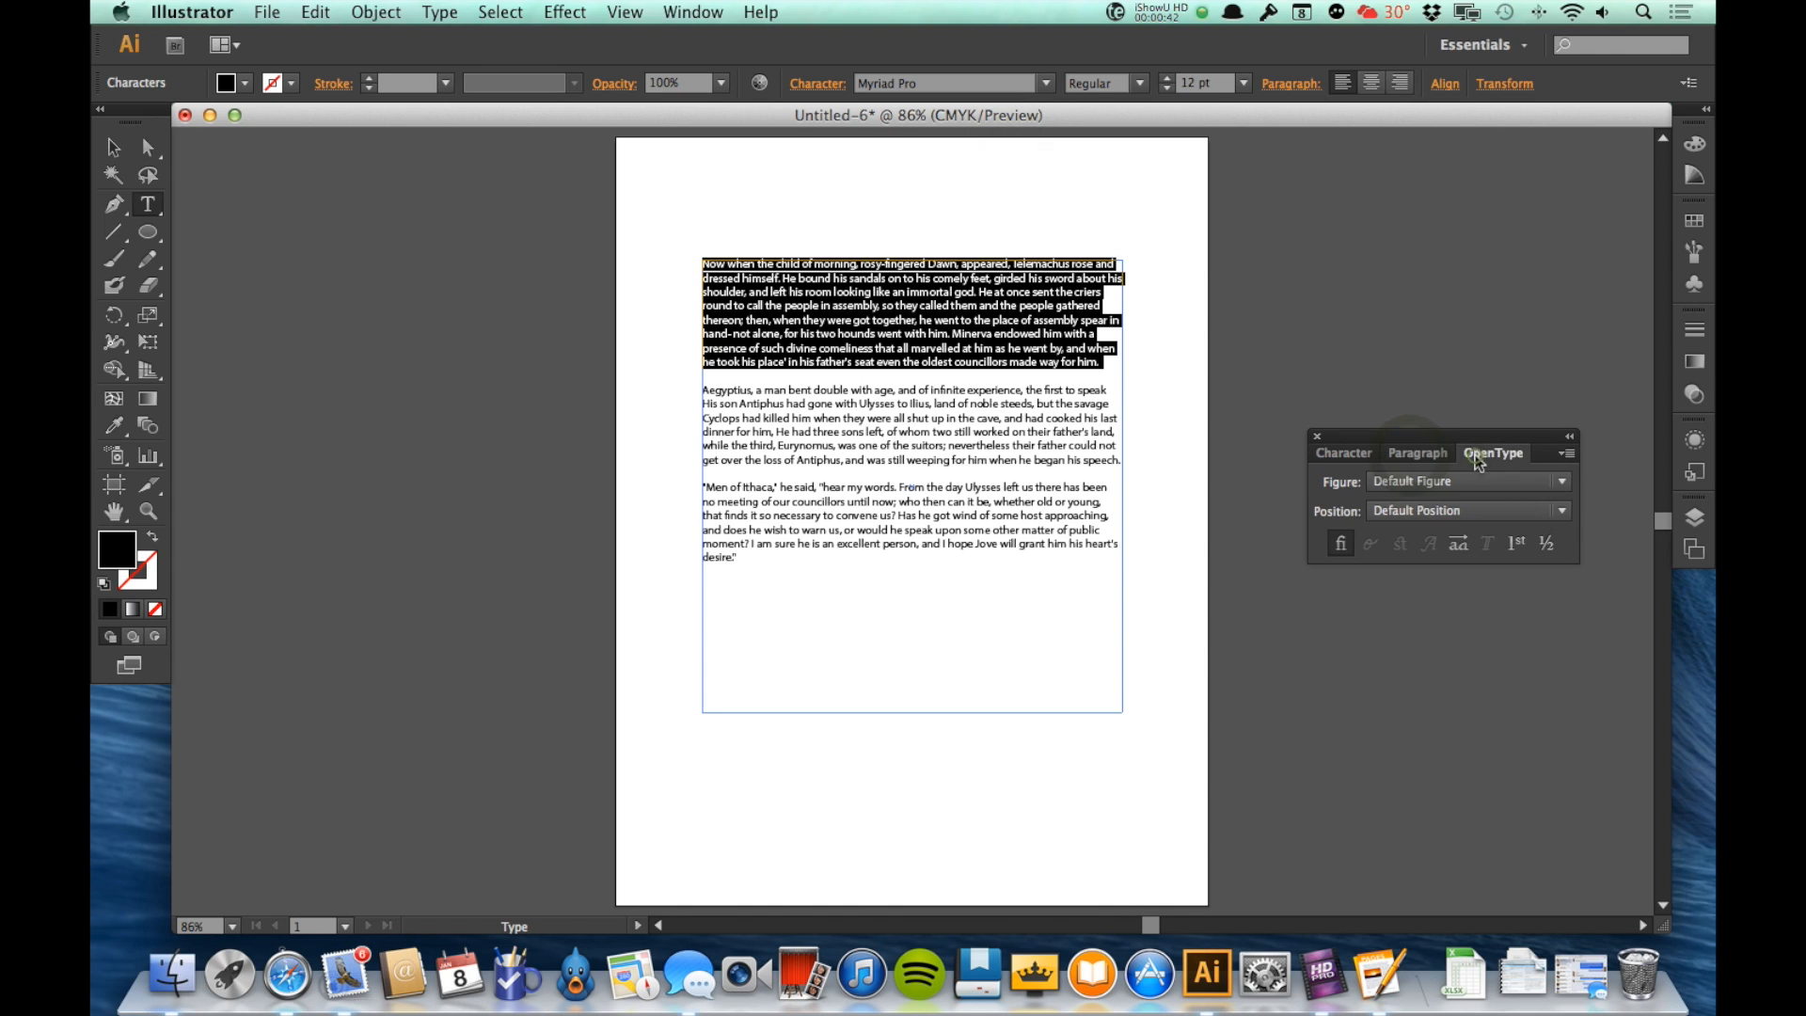
click(1343, 454)
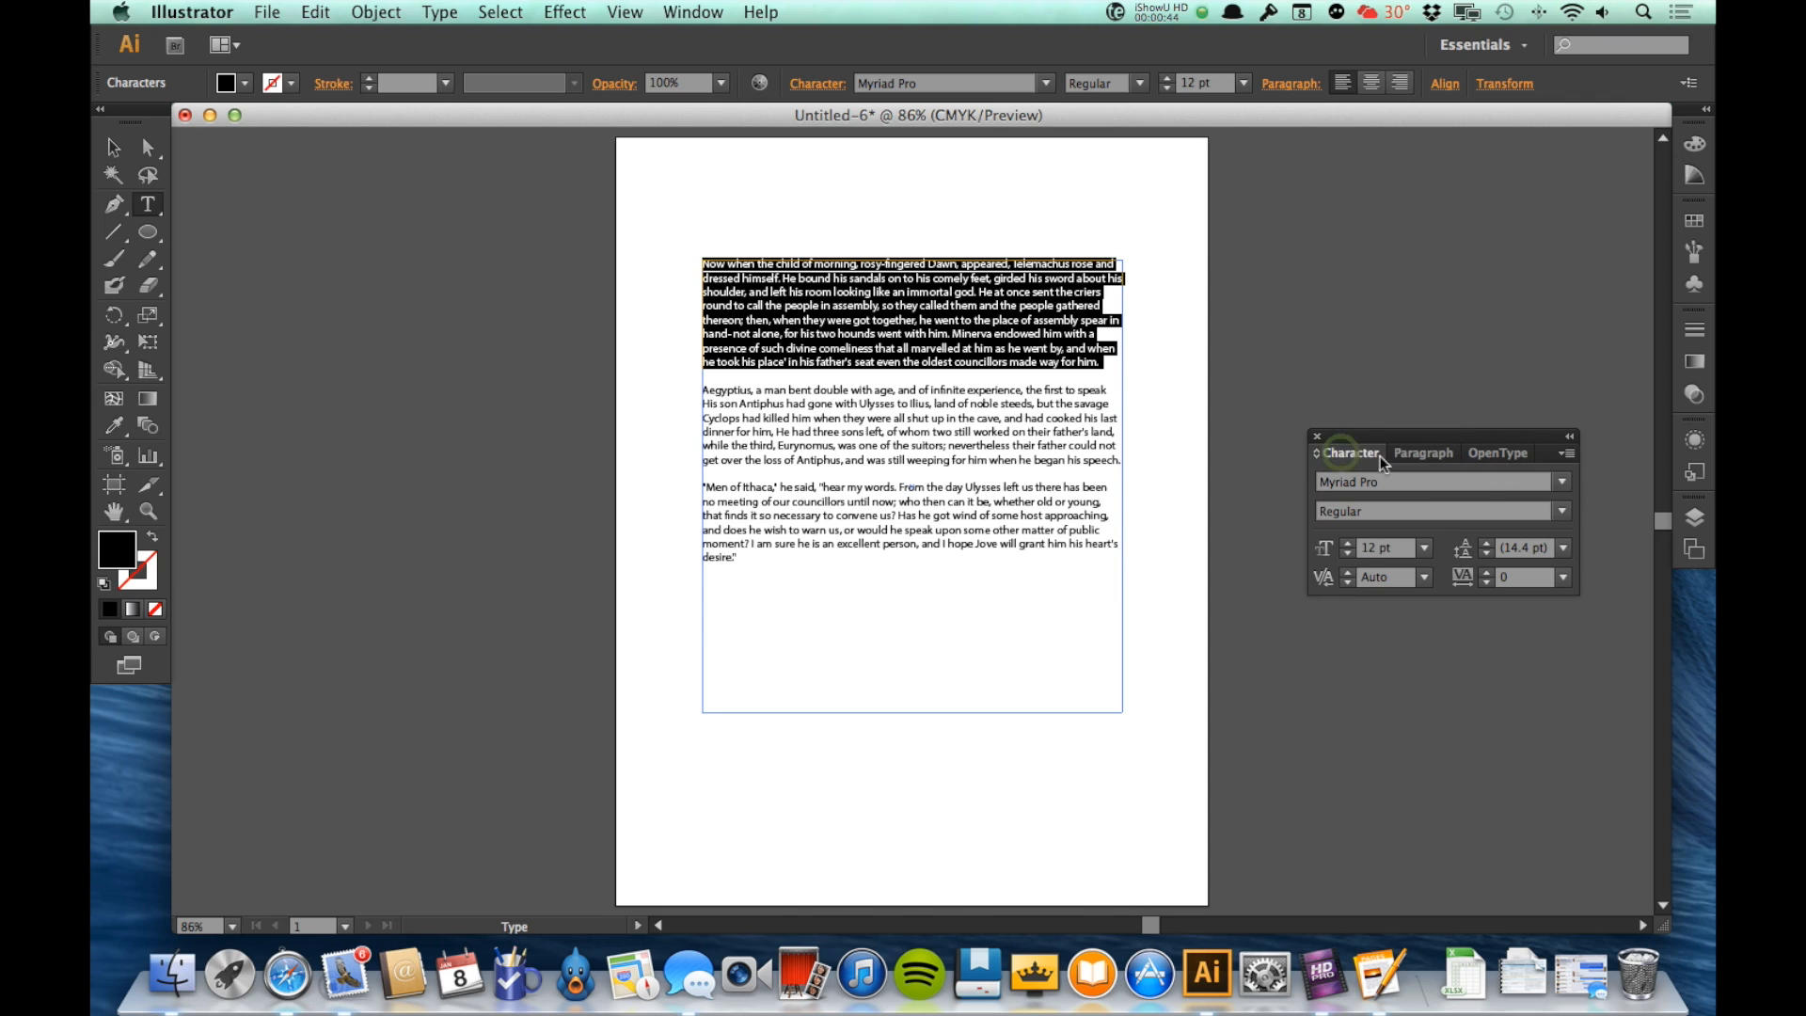
click(1407, 456)
click(1366, 459)
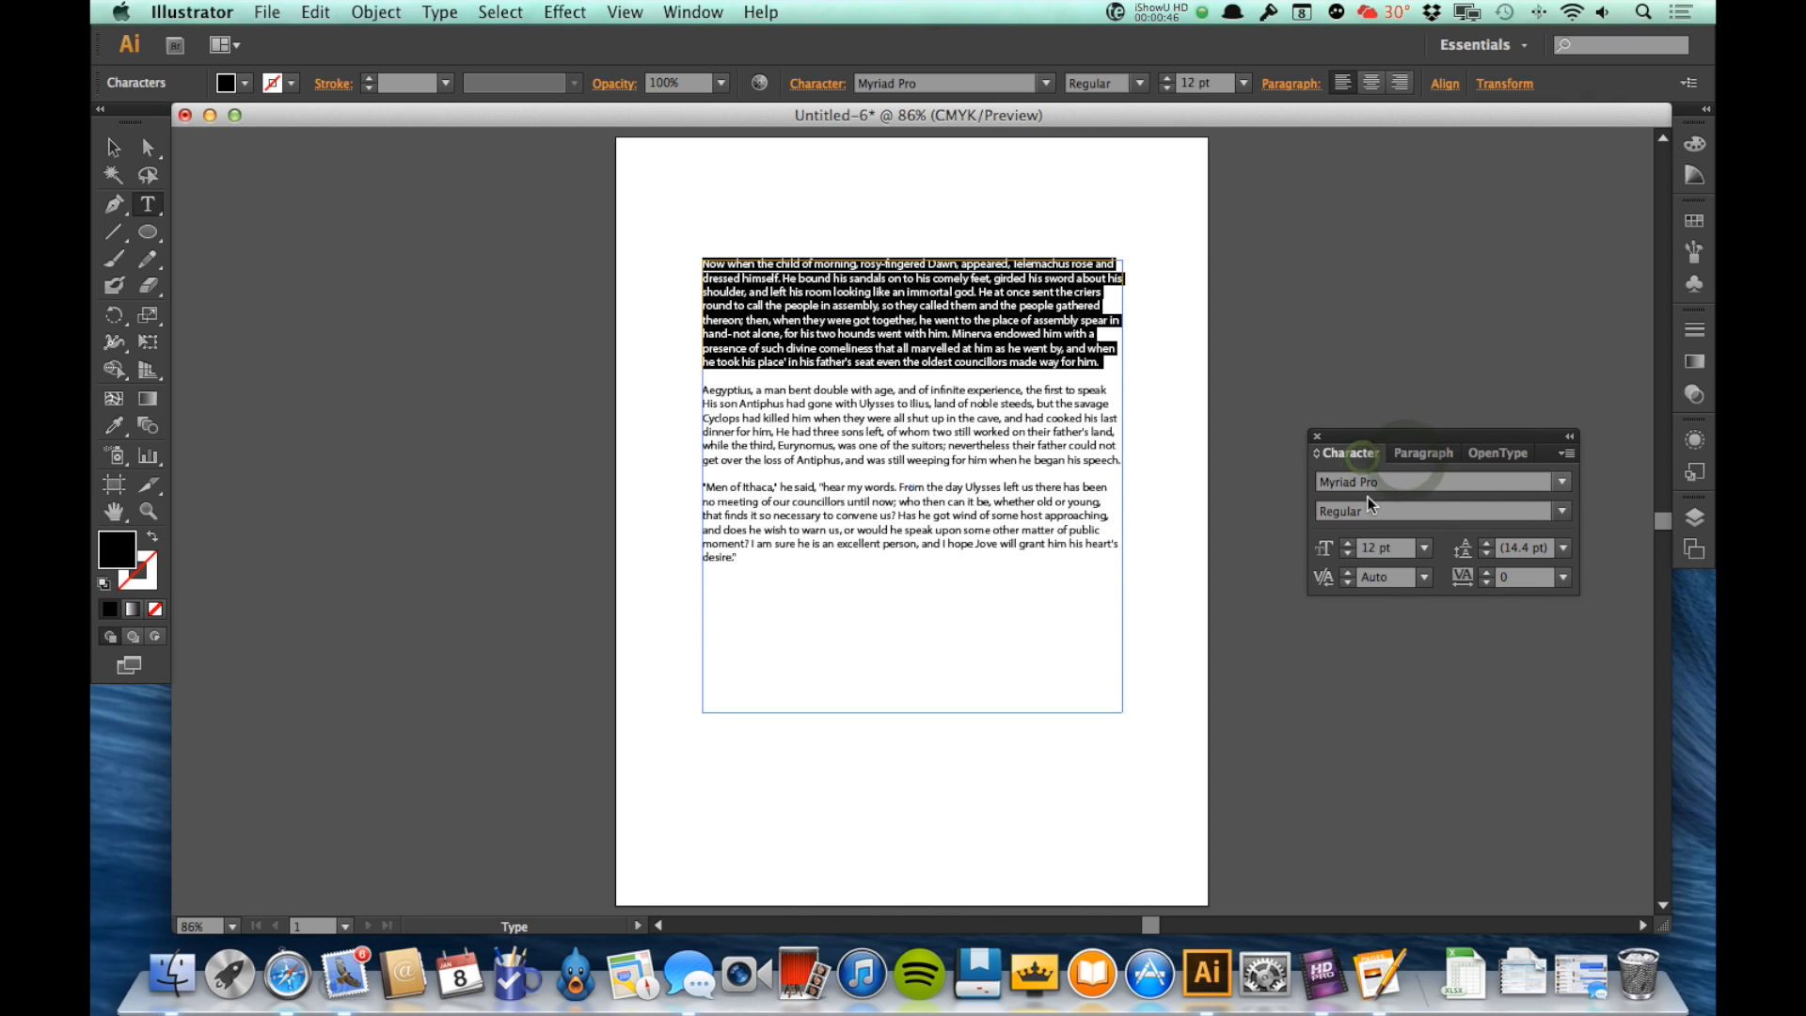
Step: Try a leading of 19 pt on the selected first paragraph and return the leading to Auto
click(1484, 543)
click(1484, 544)
click(1483, 543)
click(1483, 544)
click(1483, 544)
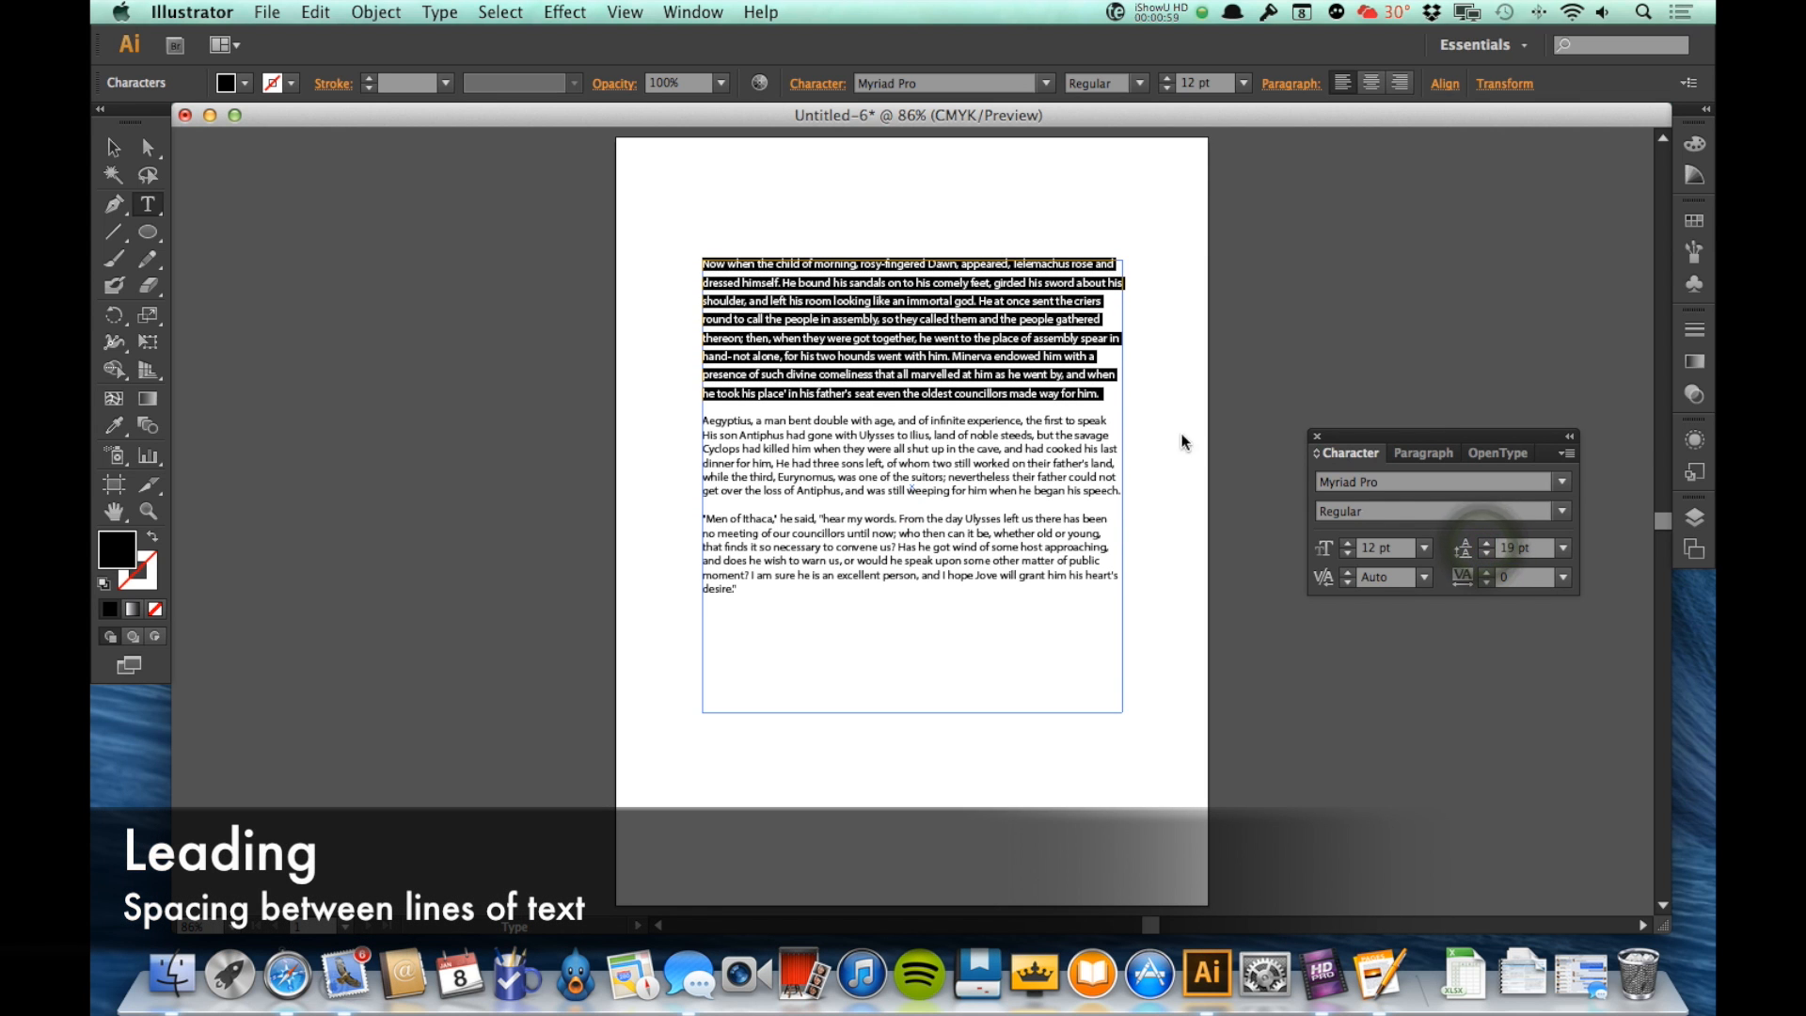
click(1487, 554)
click(1486, 554)
click(1487, 554)
click(1487, 554)
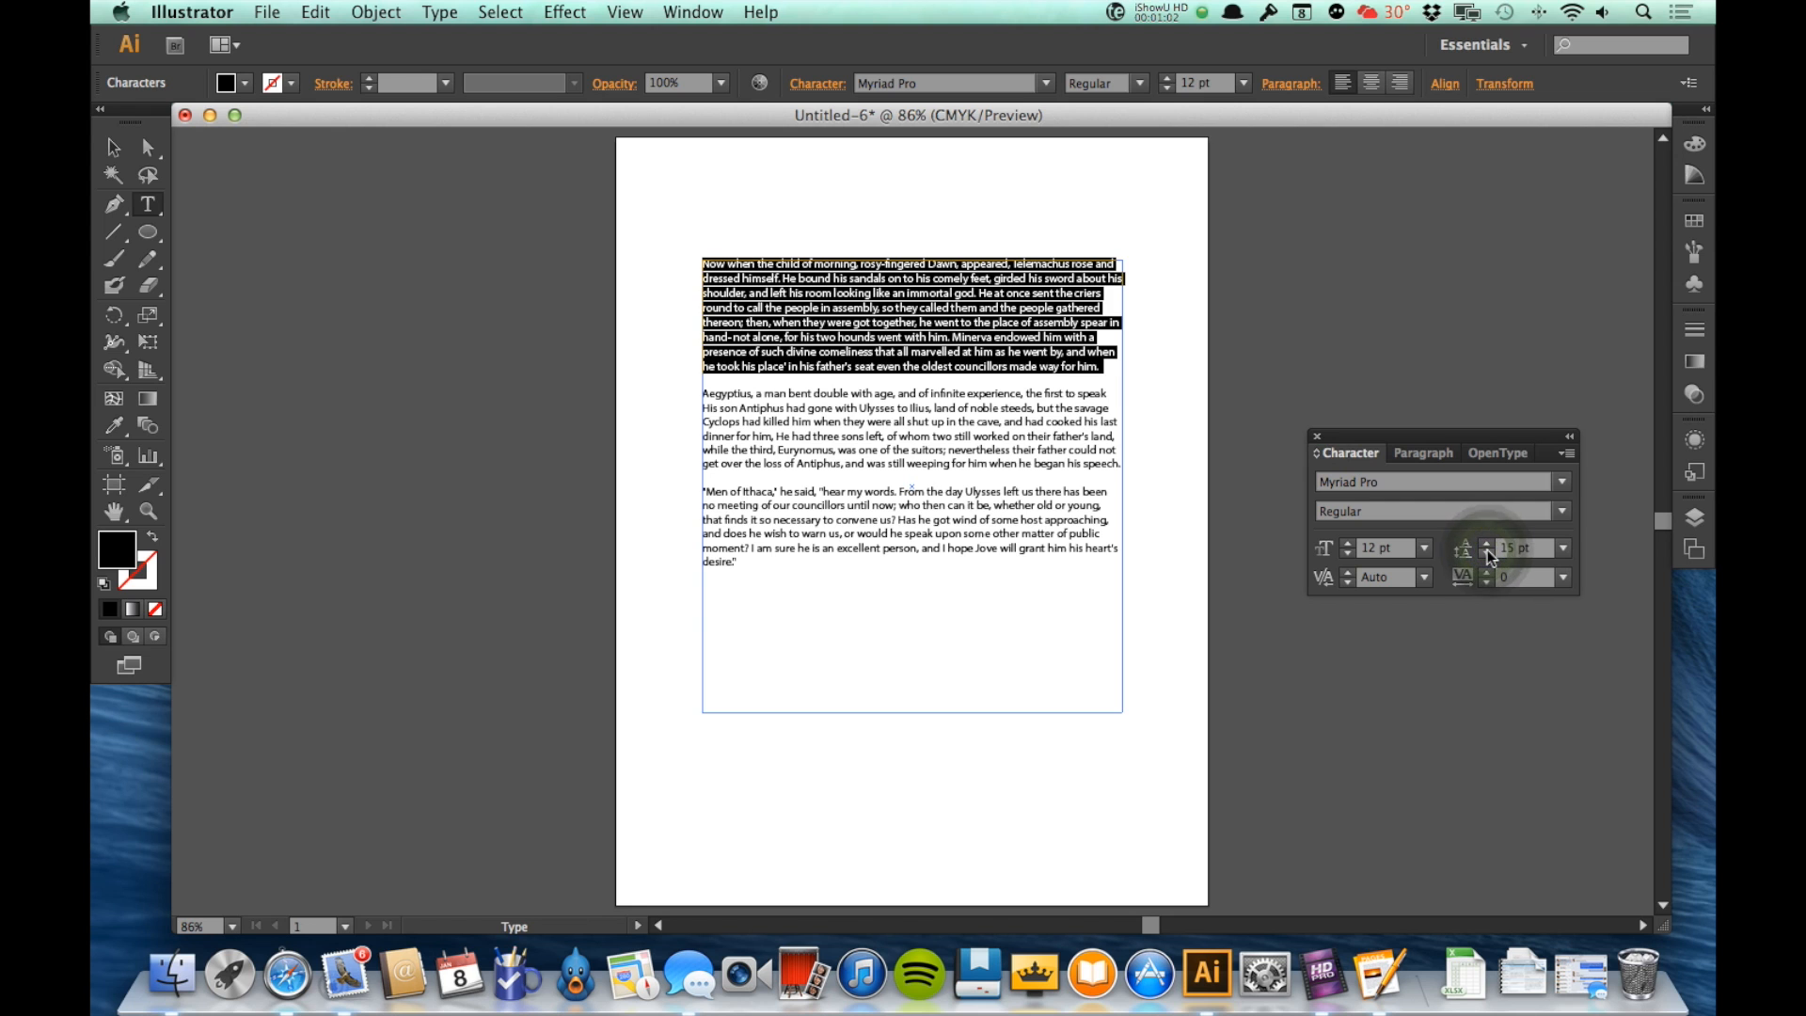
click(1562, 548)
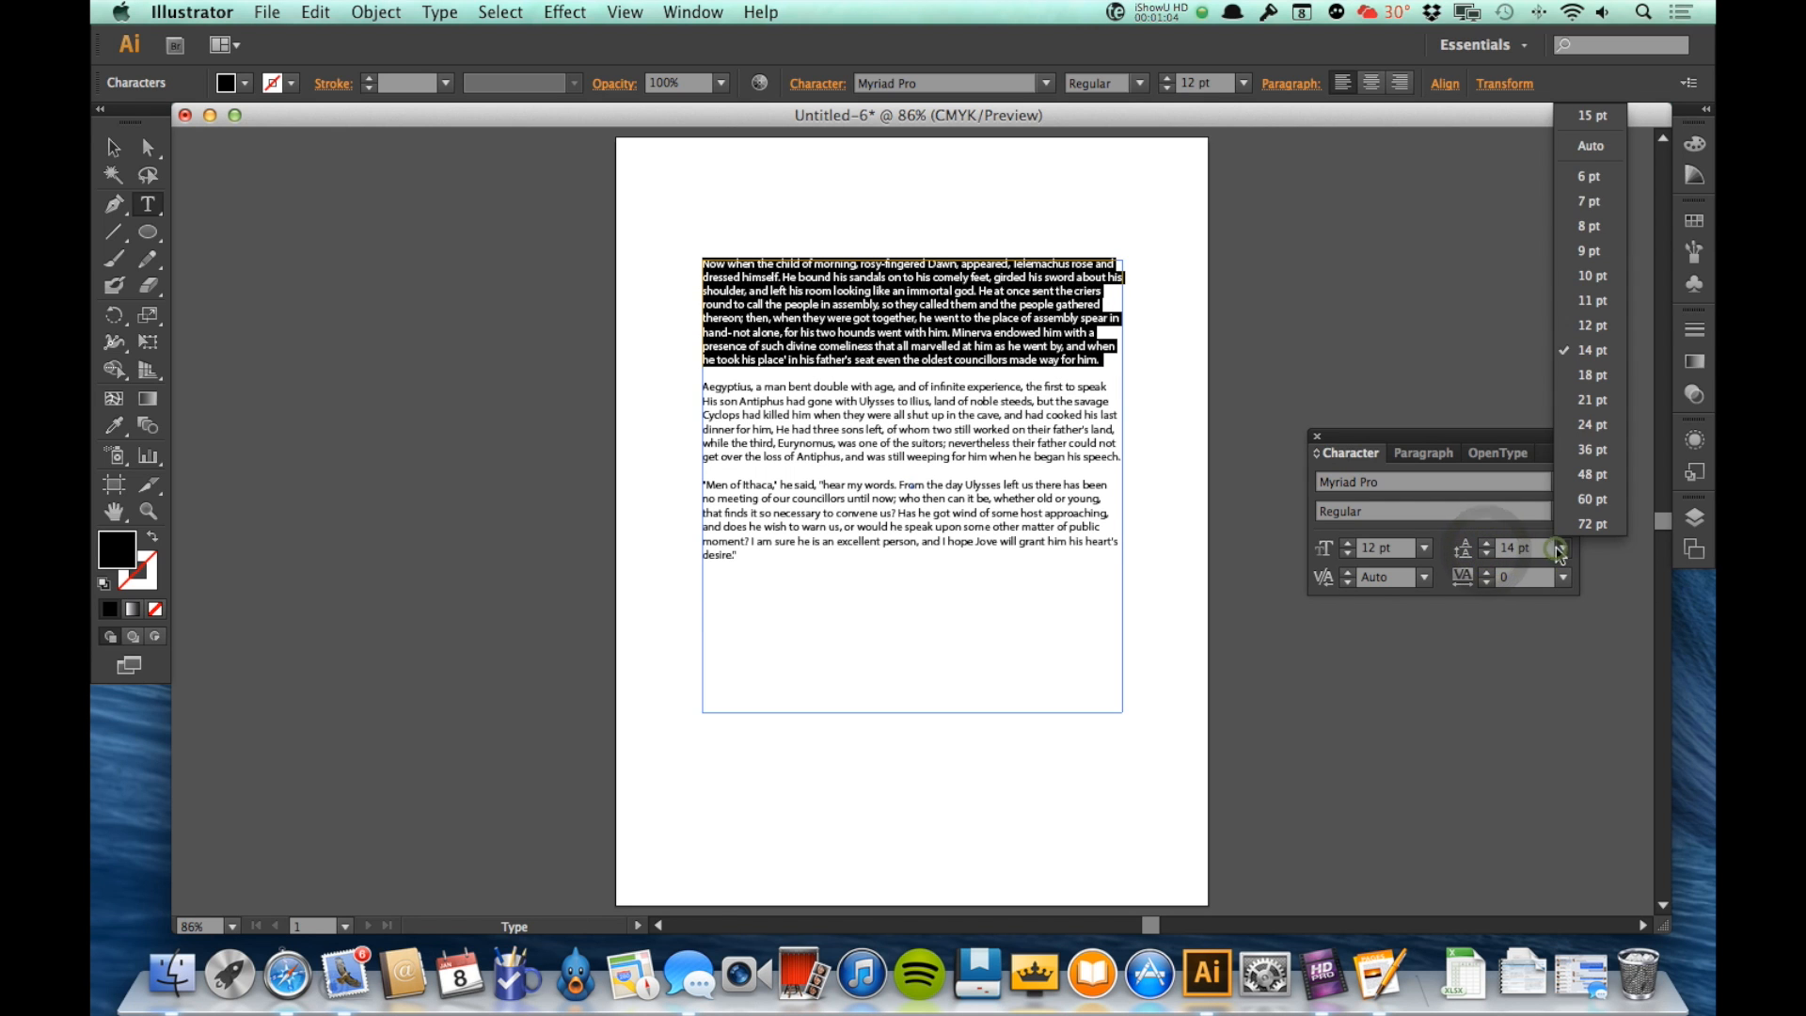
click(1590, 145)
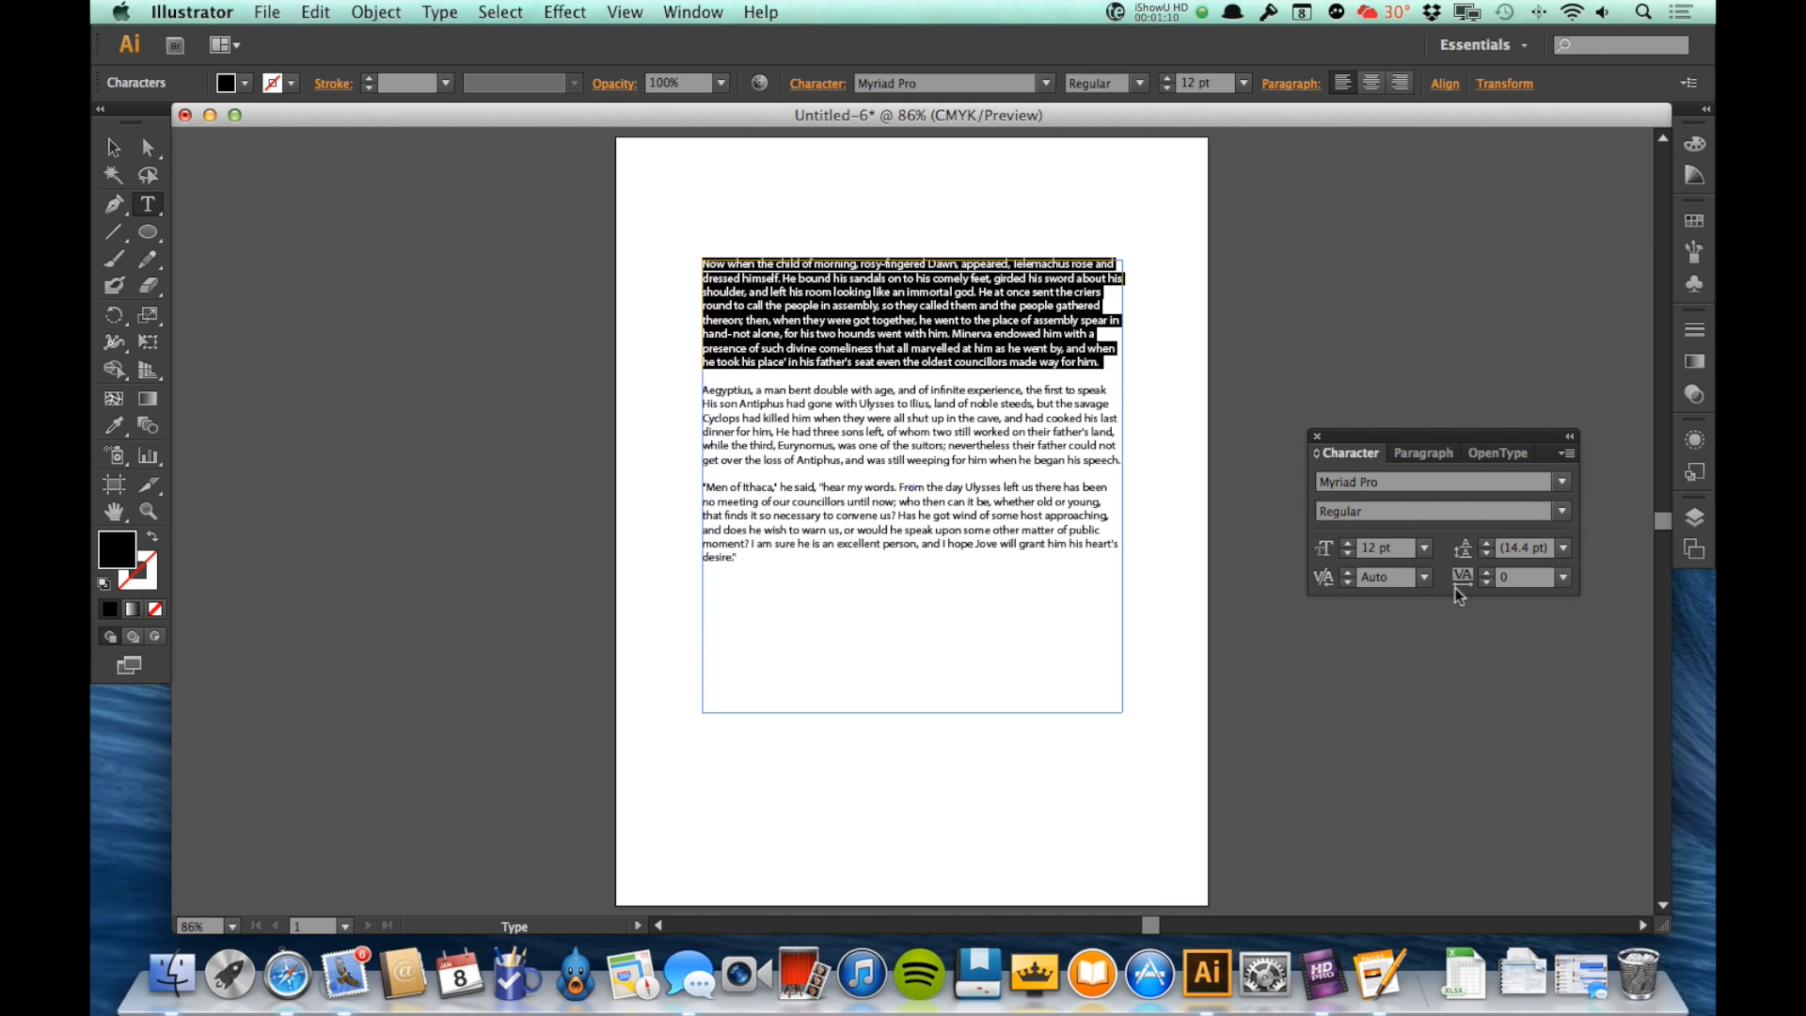
Step: Try wider tracking on the selected first paragraph and reset the tracking to 0
click(1486, 572)
click(1486, 572)
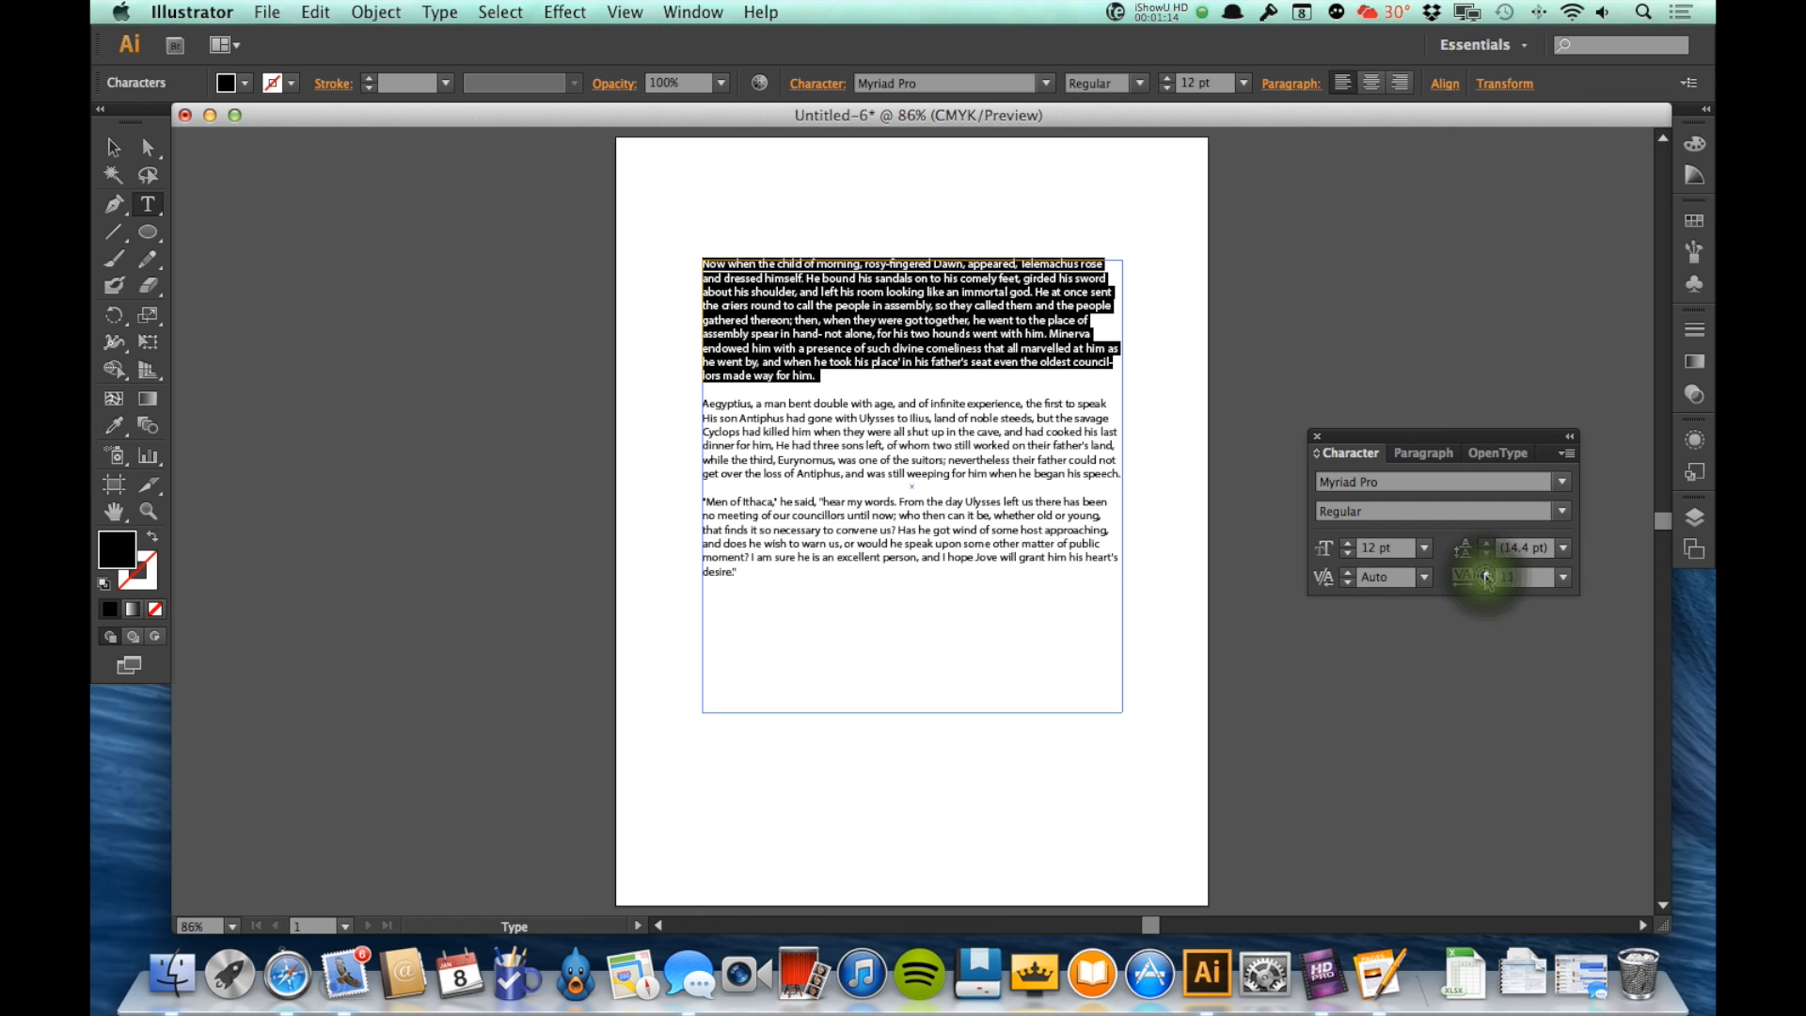
click(1486, 572)
click(1486, 573)
click(1486, 573)
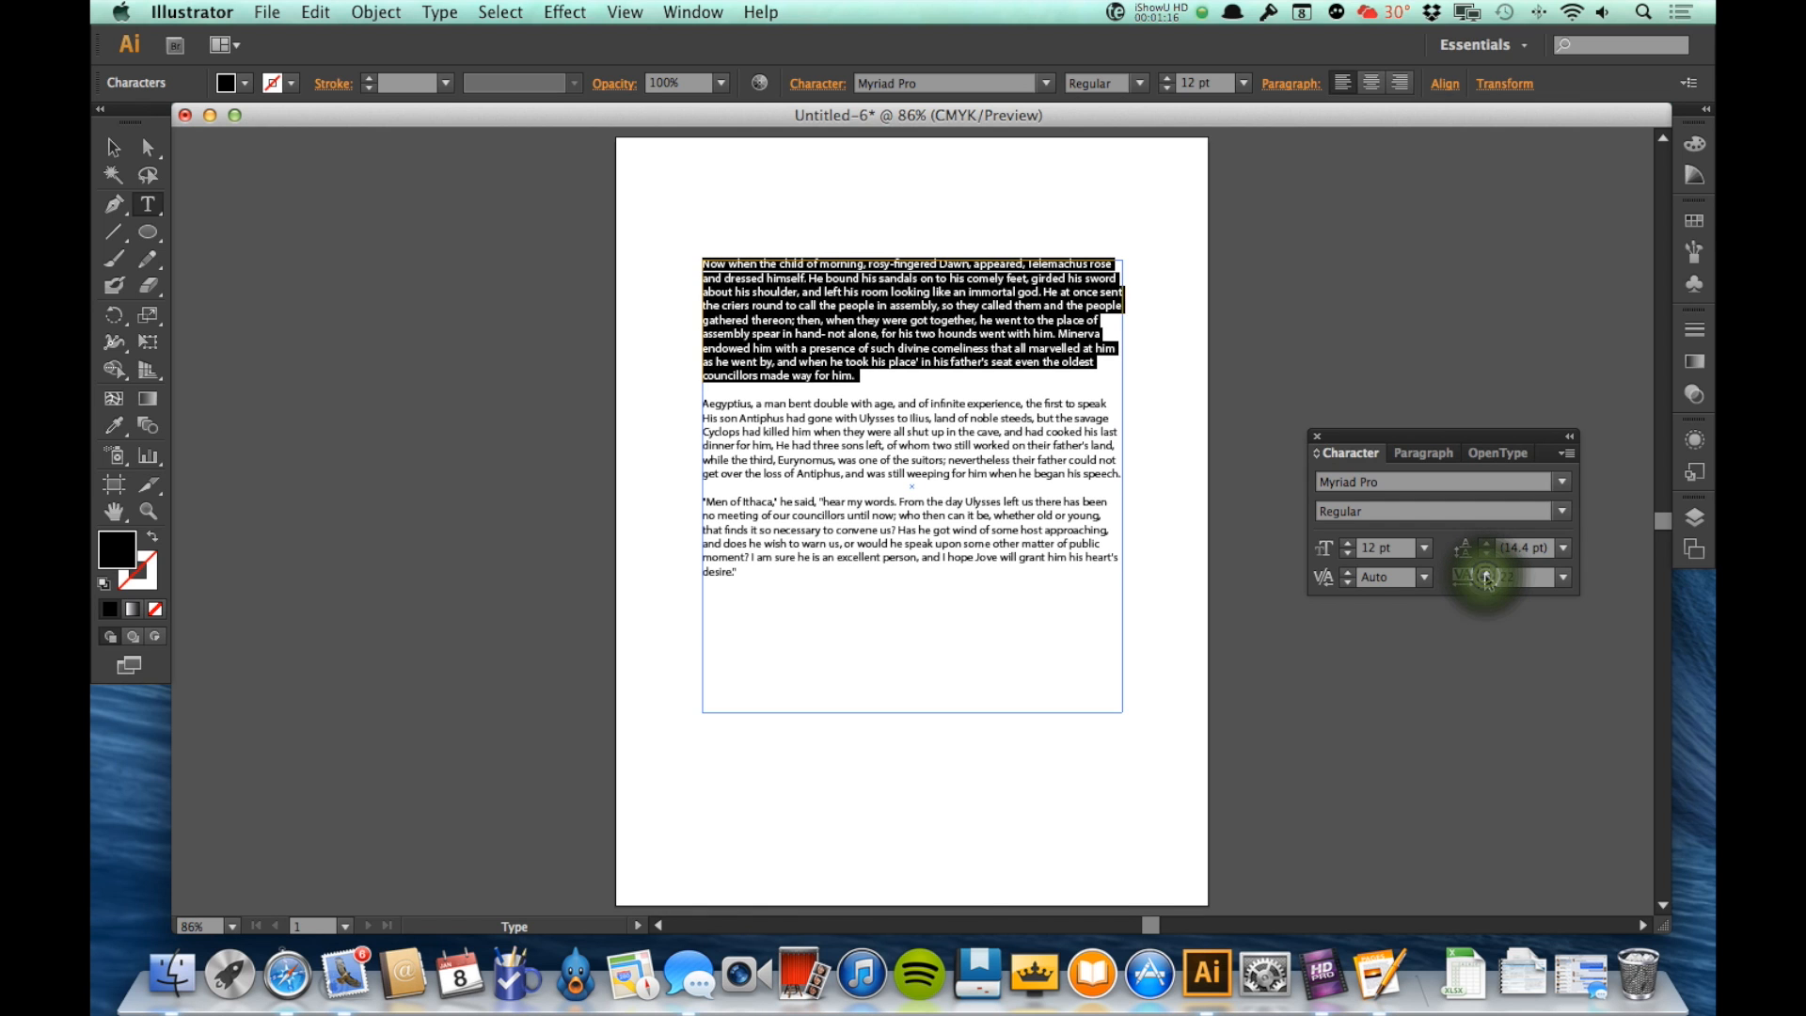
click(1486, 573)
click(1515, 576)
text(0)
key(Return)
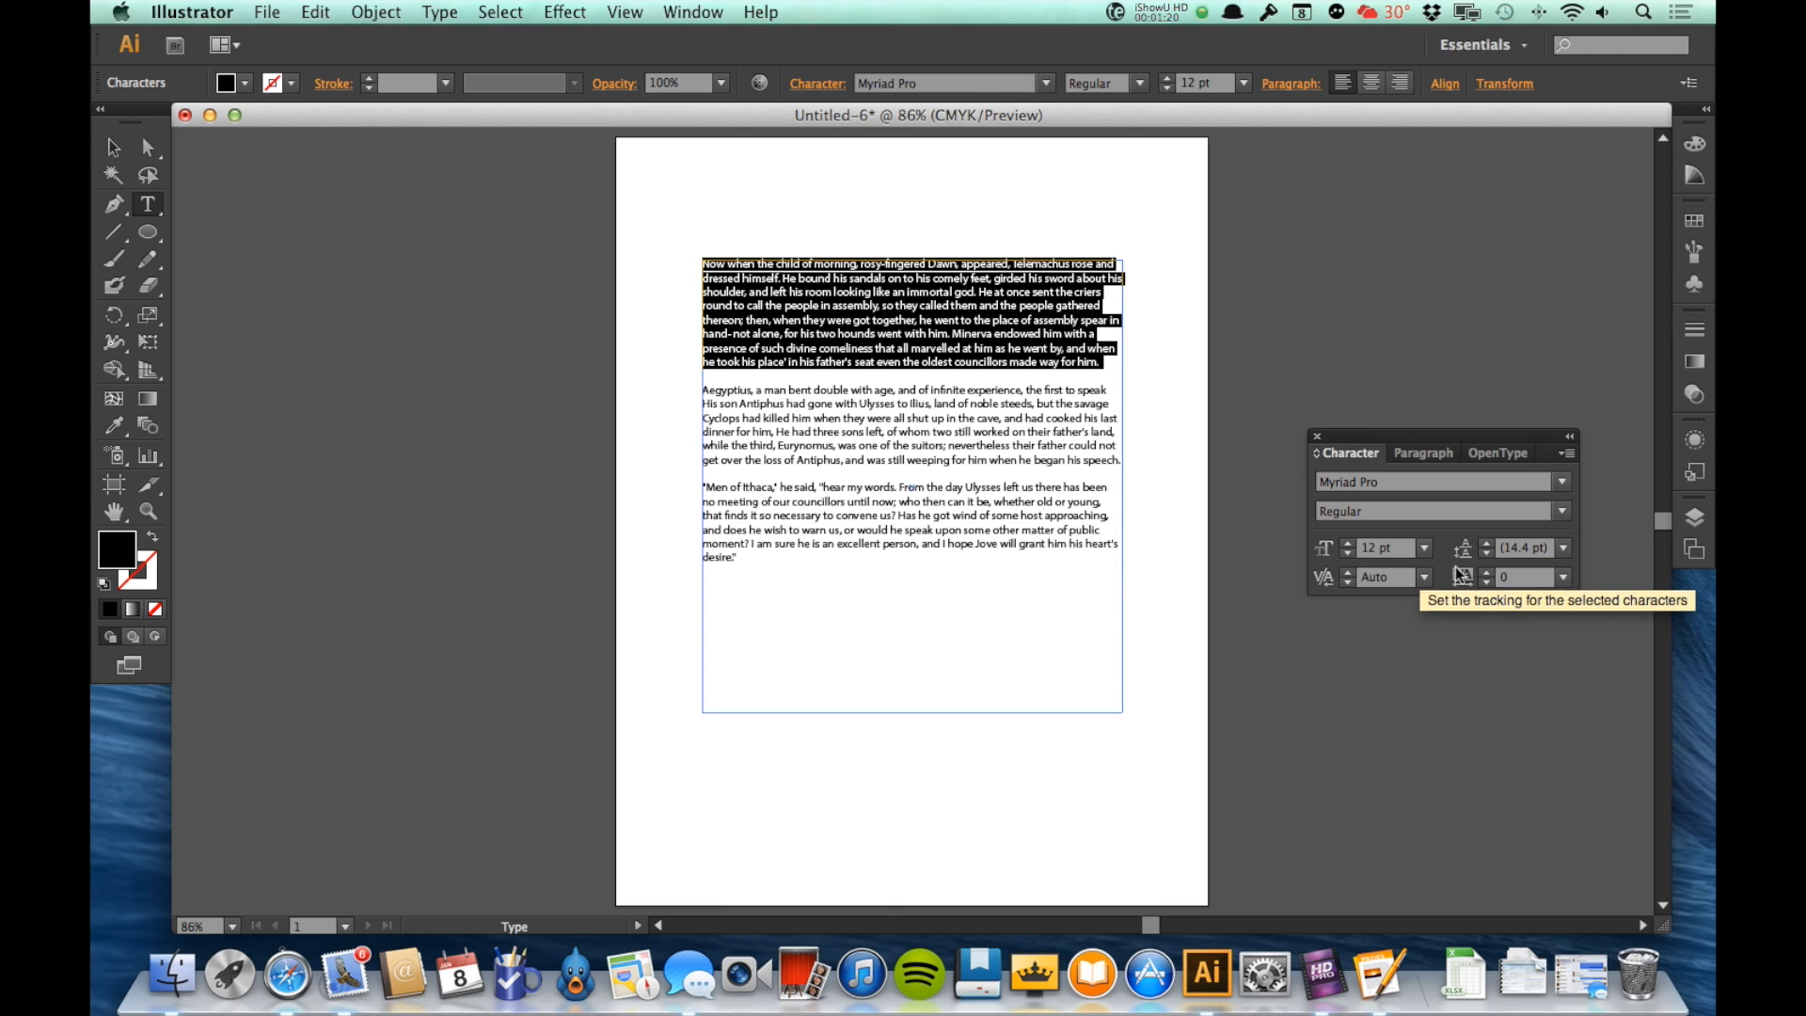
click(906, 320)
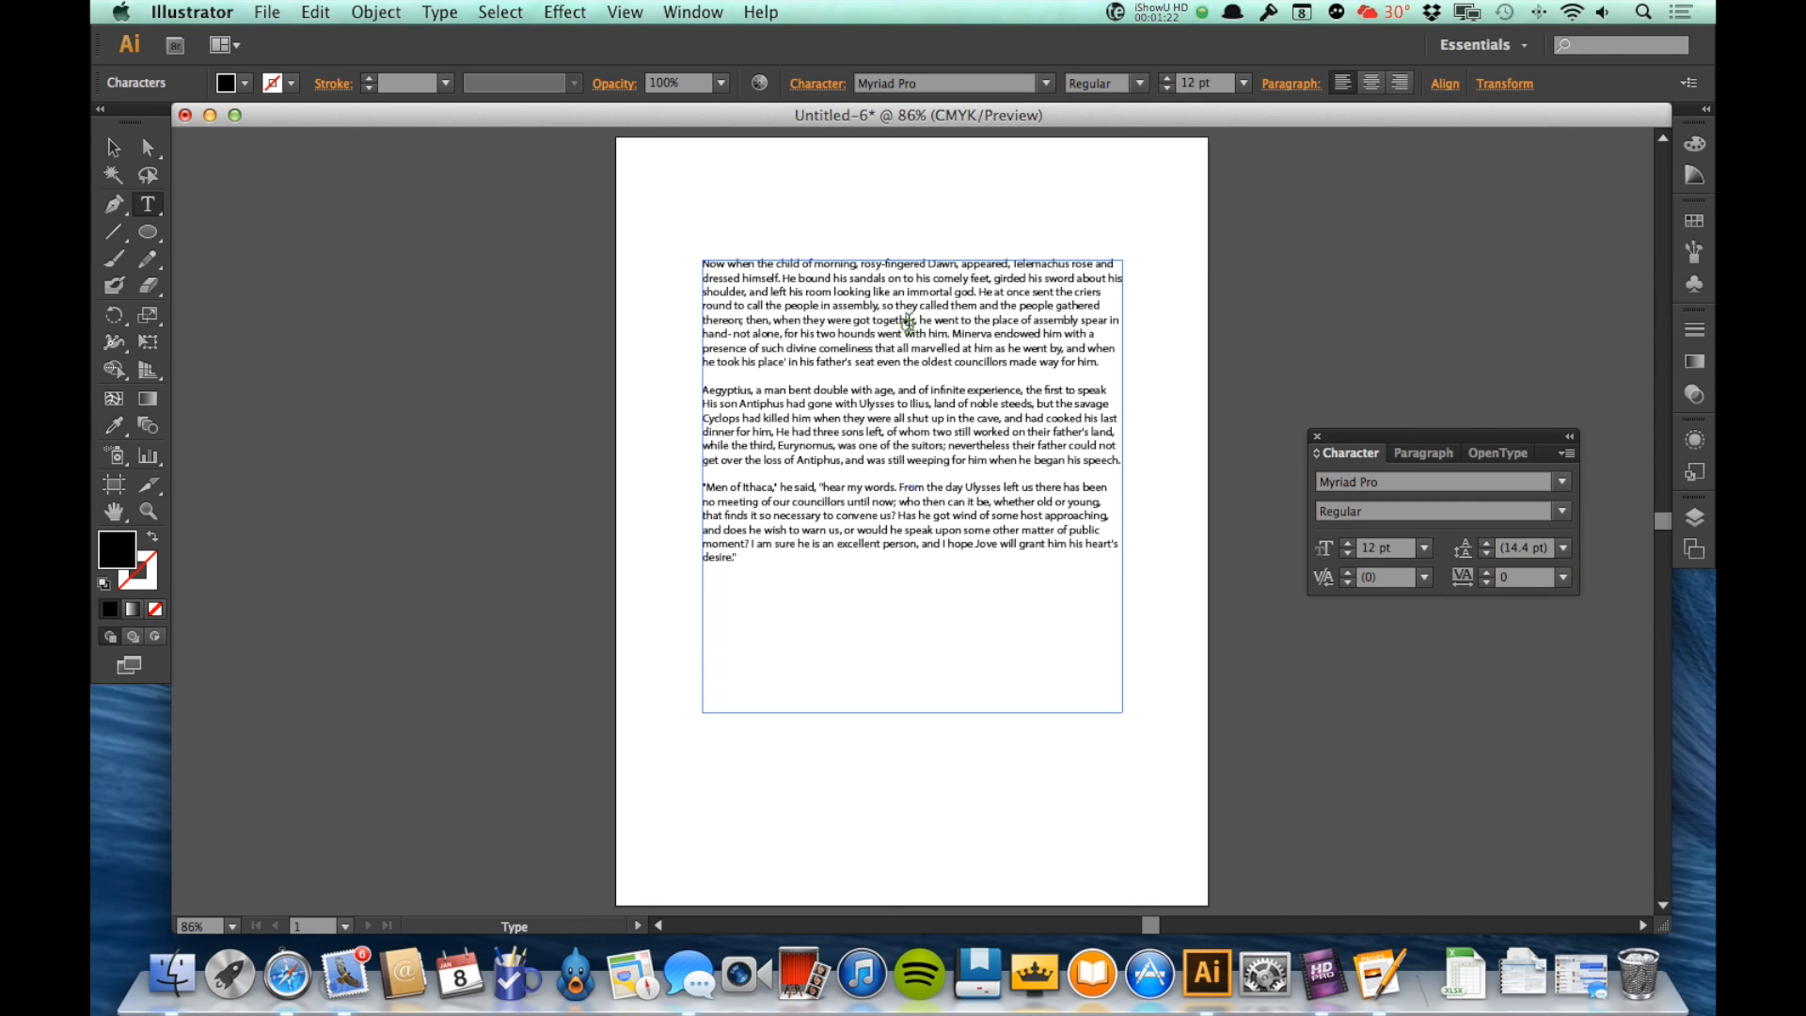
text(`)
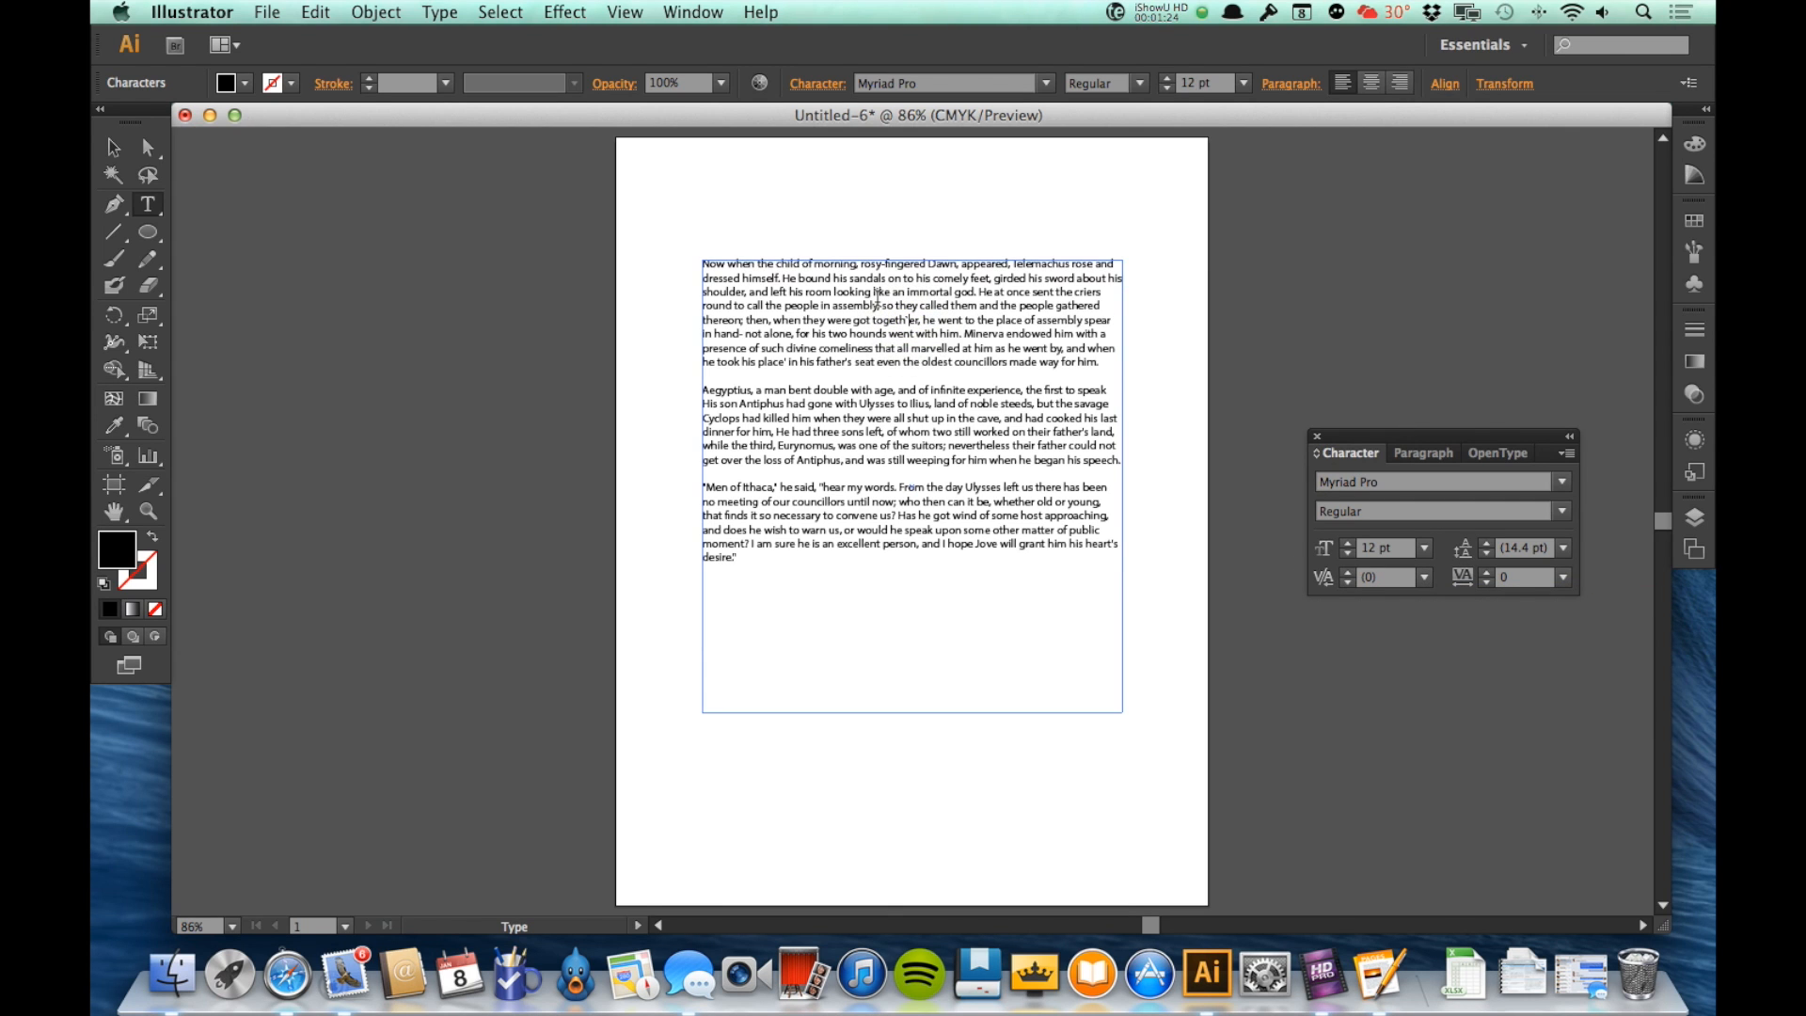
key(BackSpace)
key(Escape)
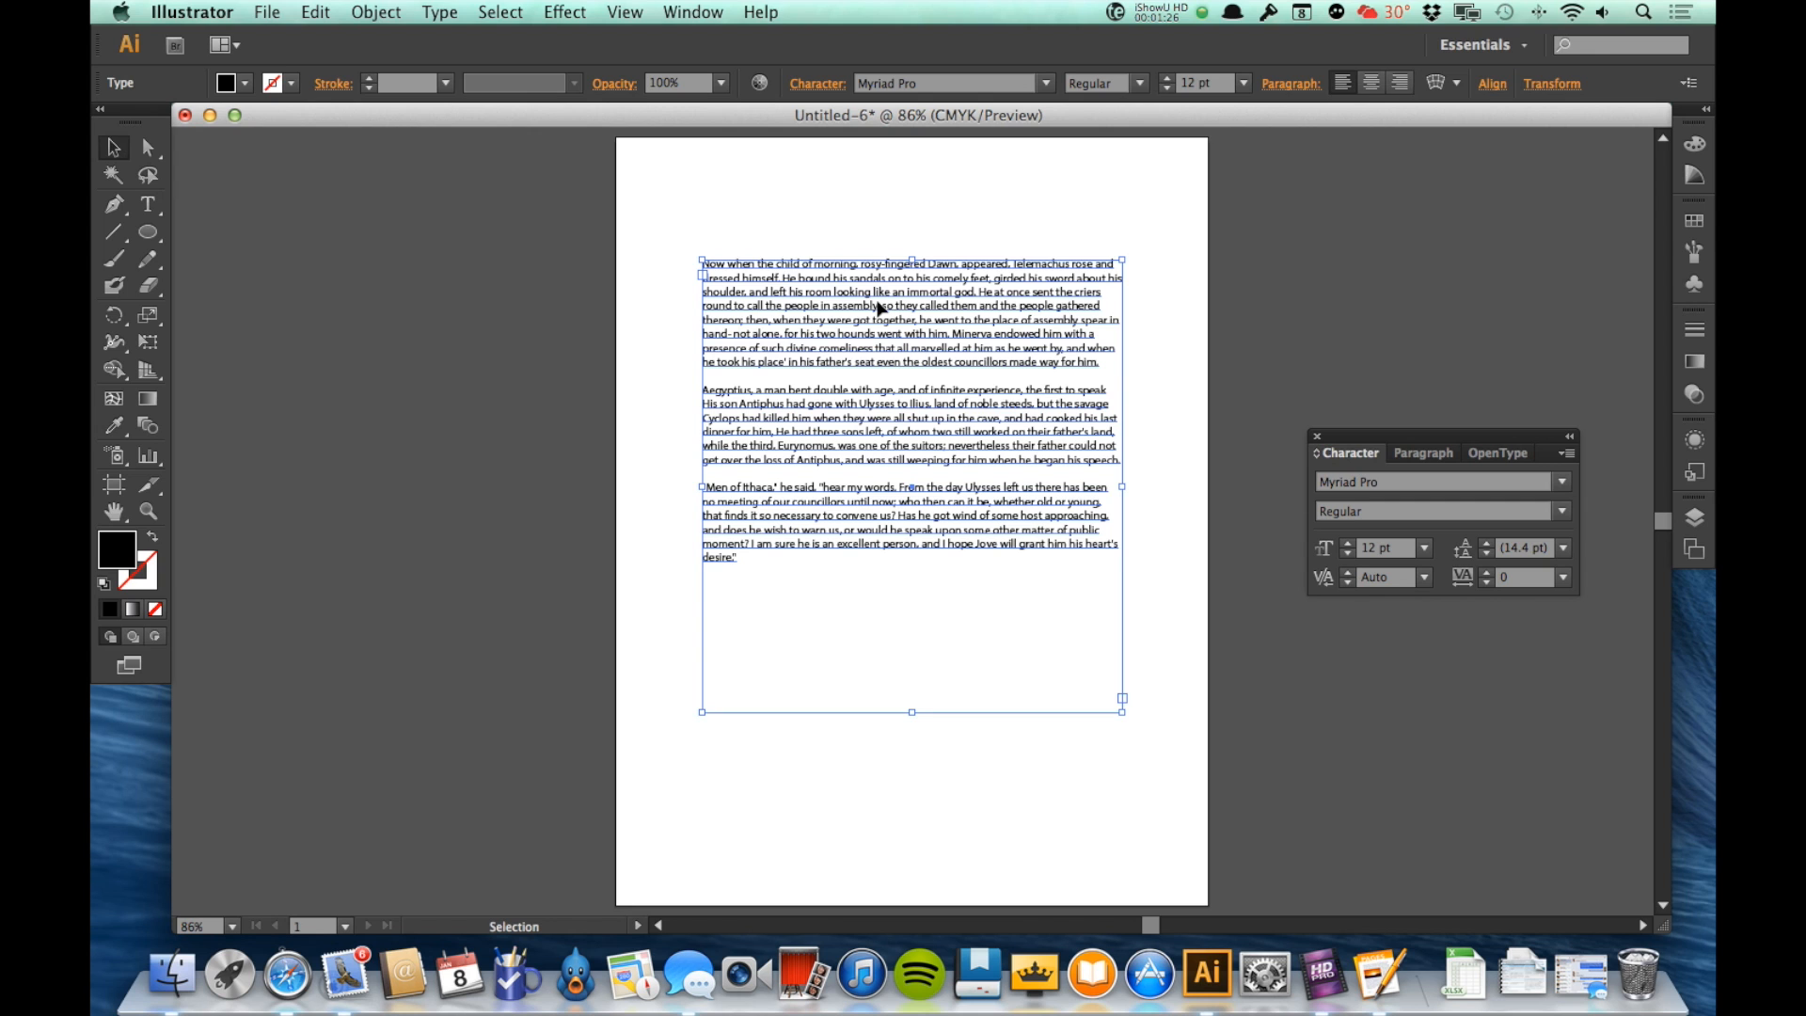
Step: Set the kerning between the "k" and "e" of "like" in the first paragraph to -17
key(z)
drag(850, 288, 906, 342)
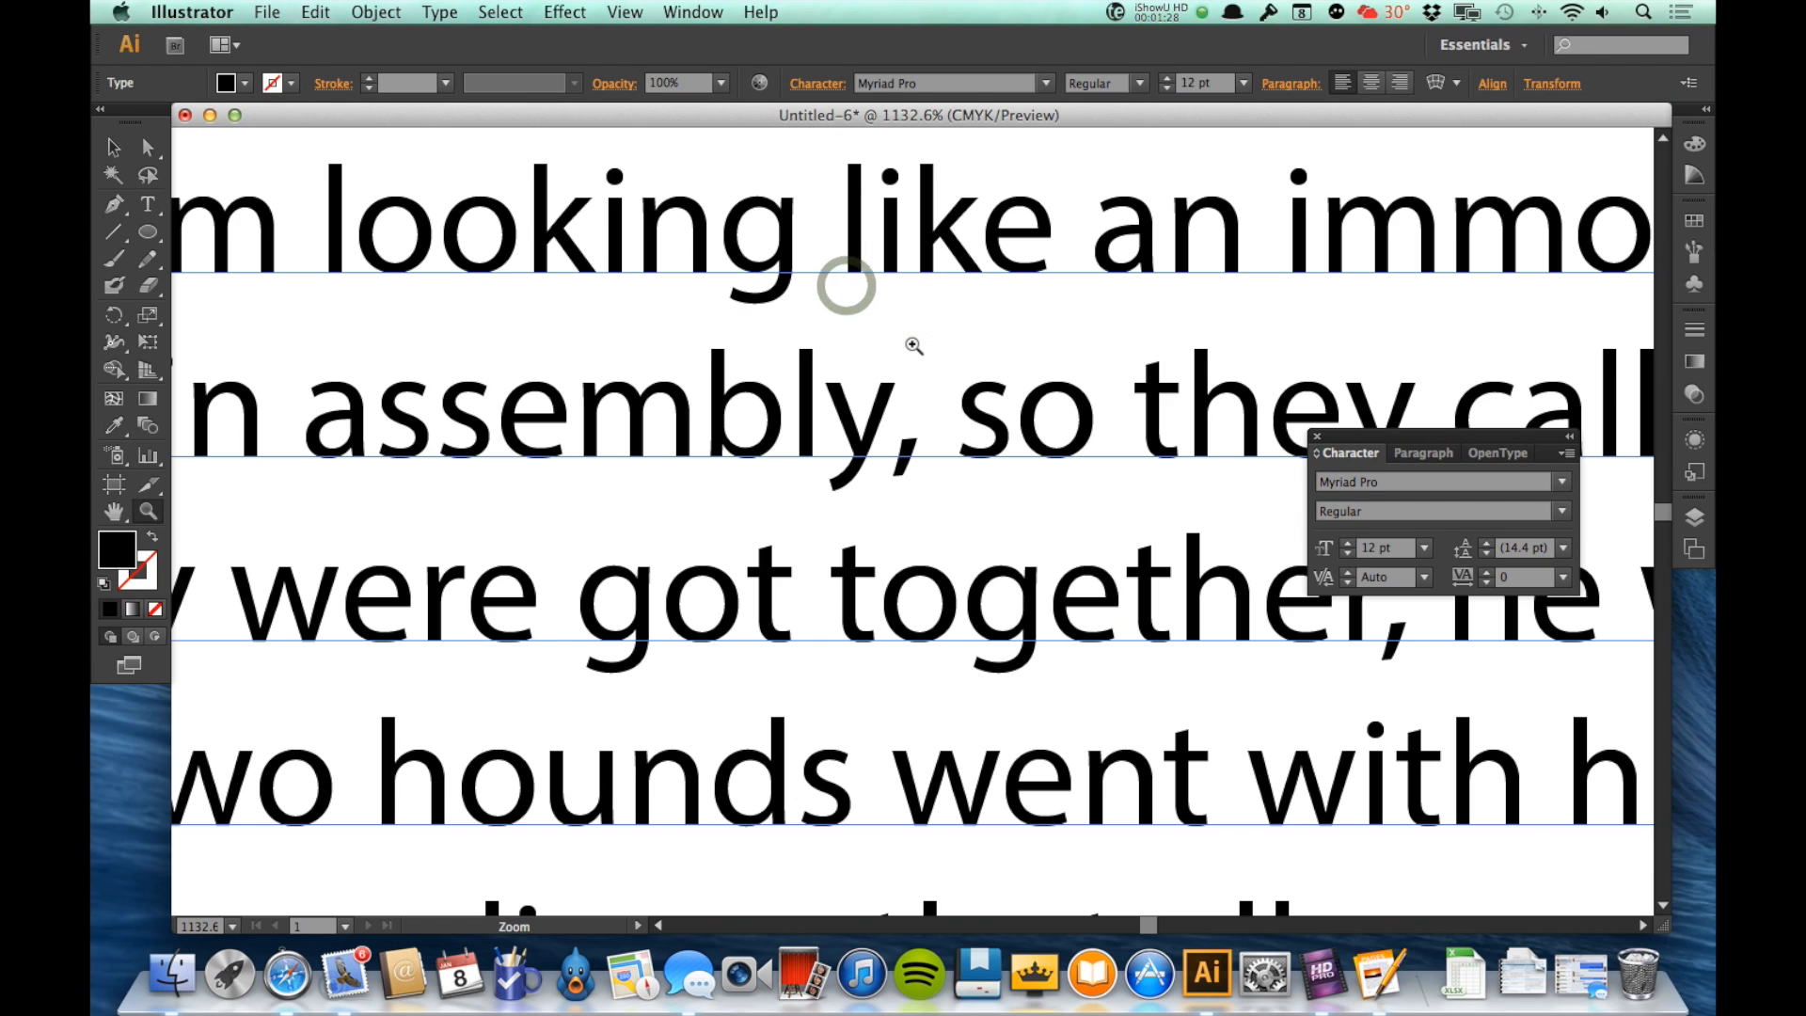
key(v)
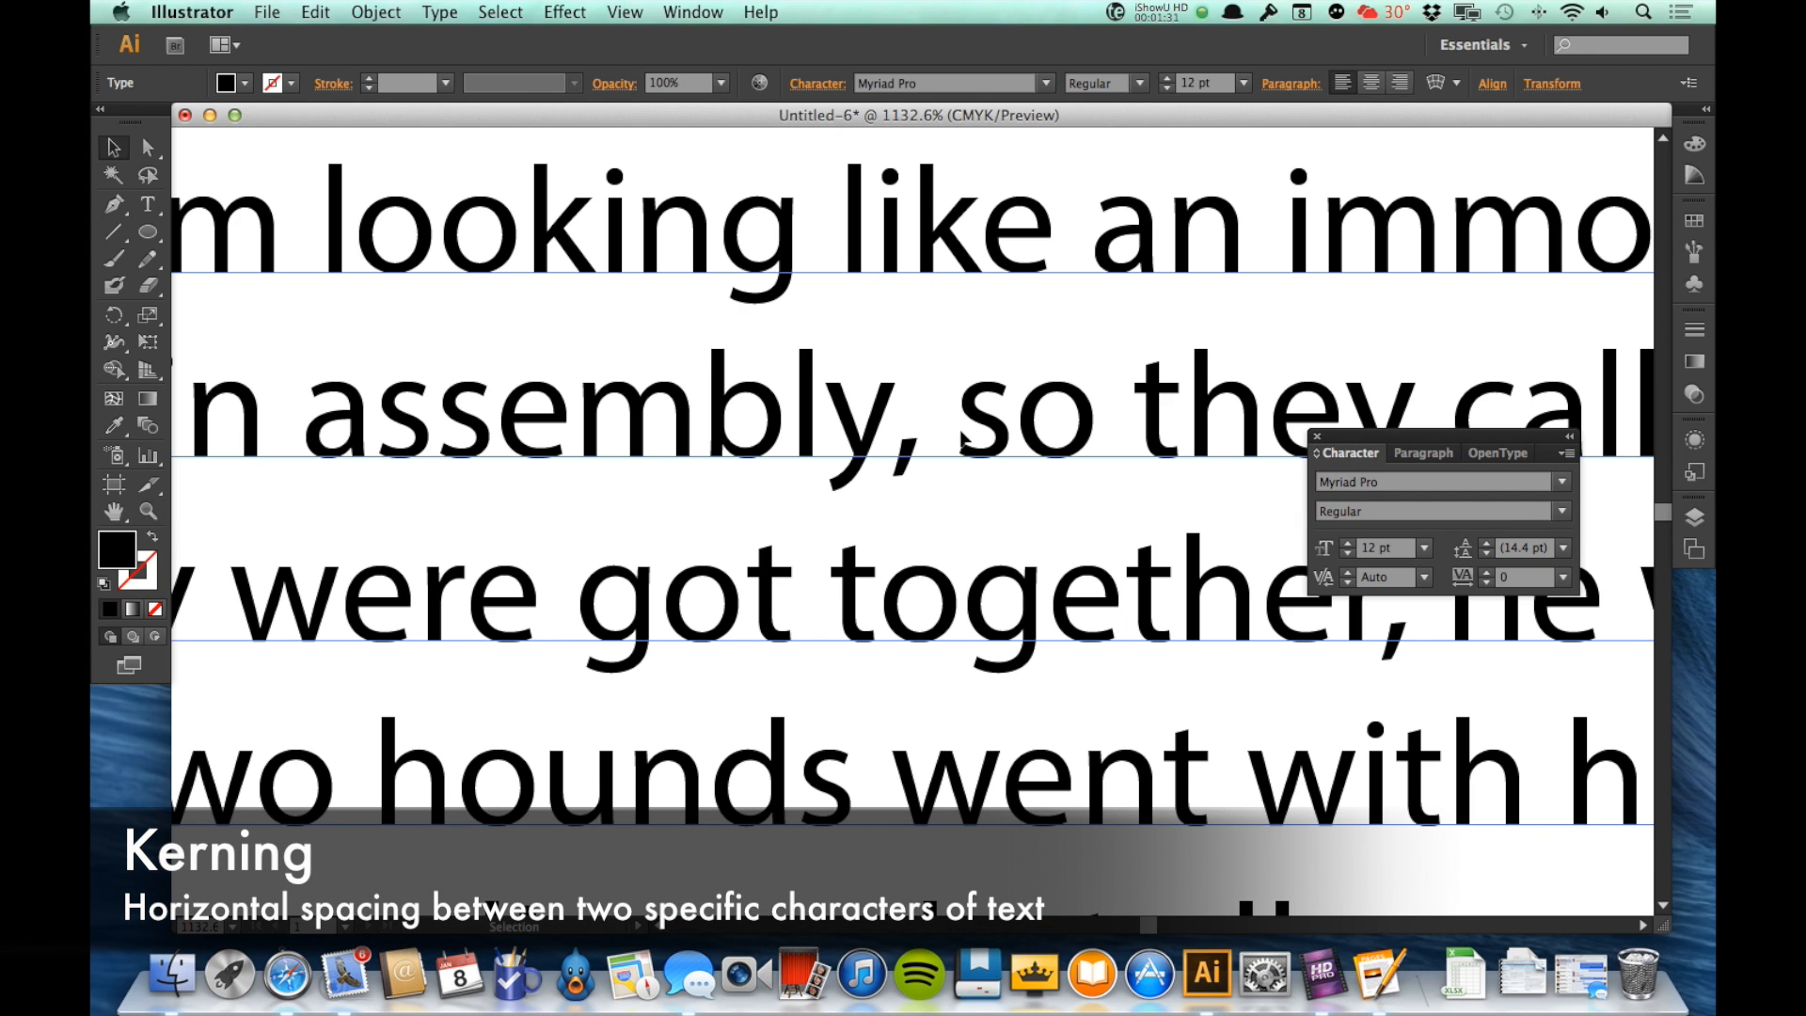
key(t)
click(967, 247)
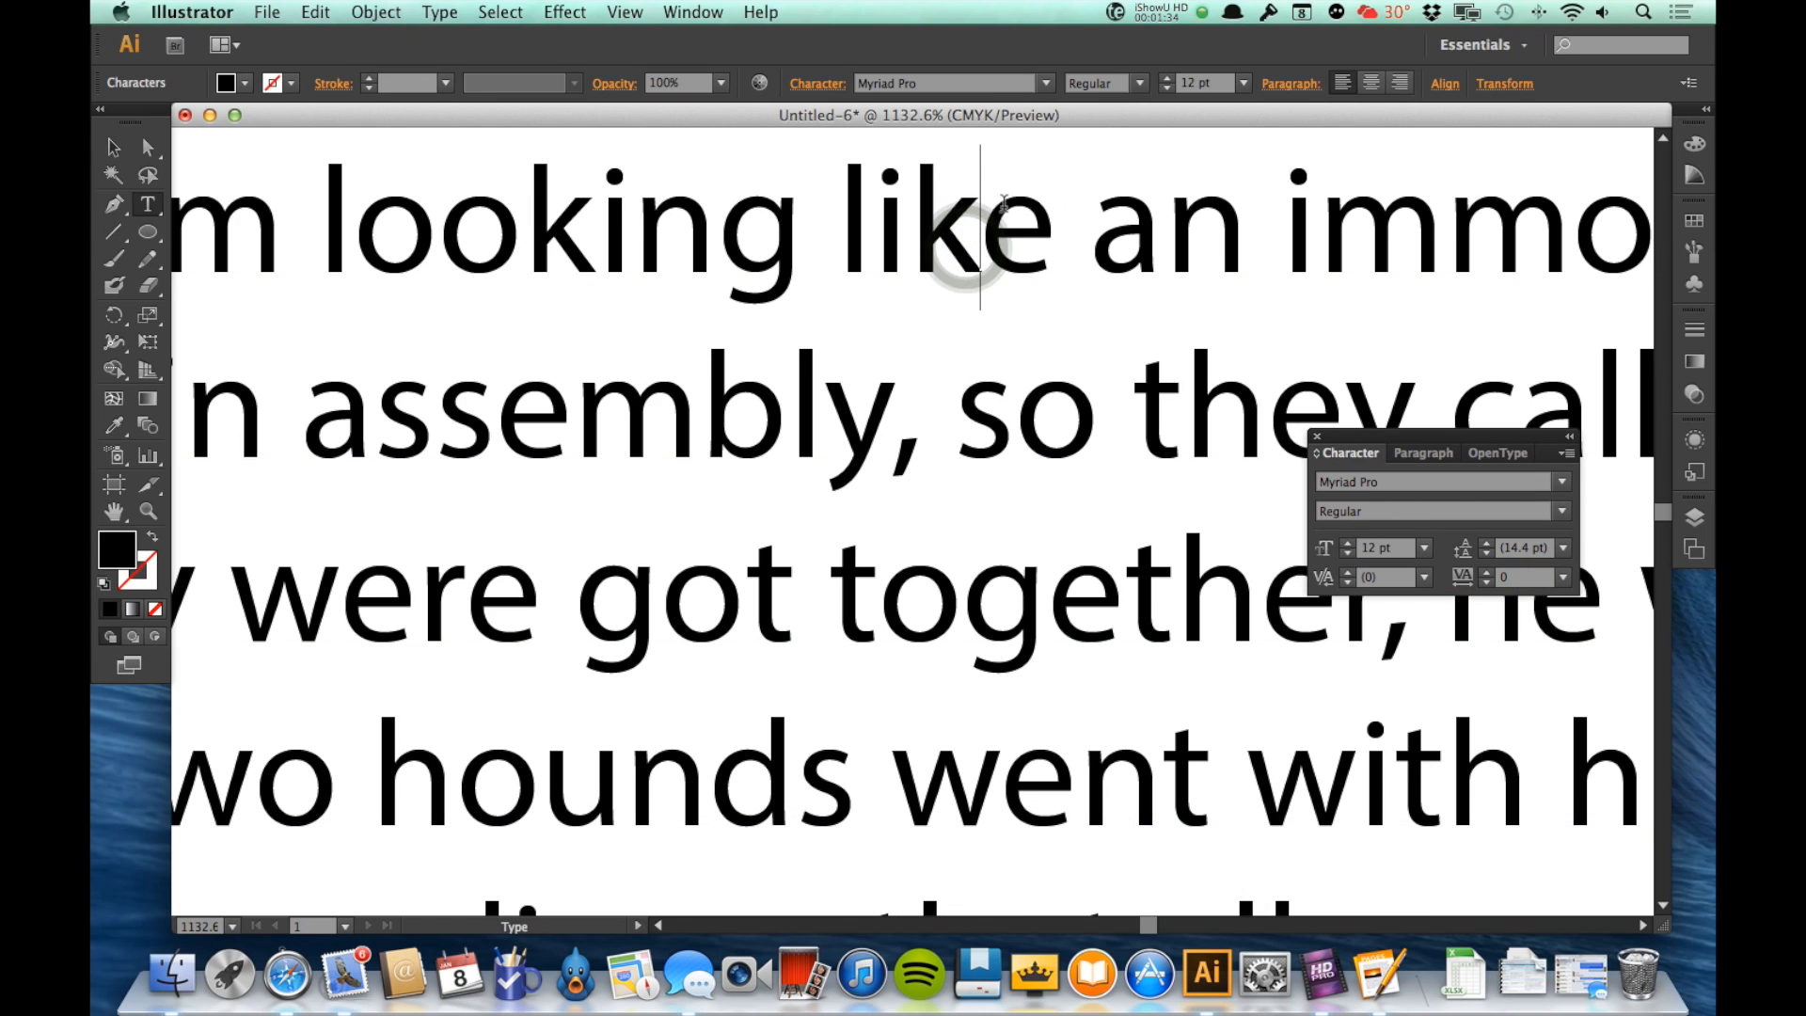
click(1350, 583)
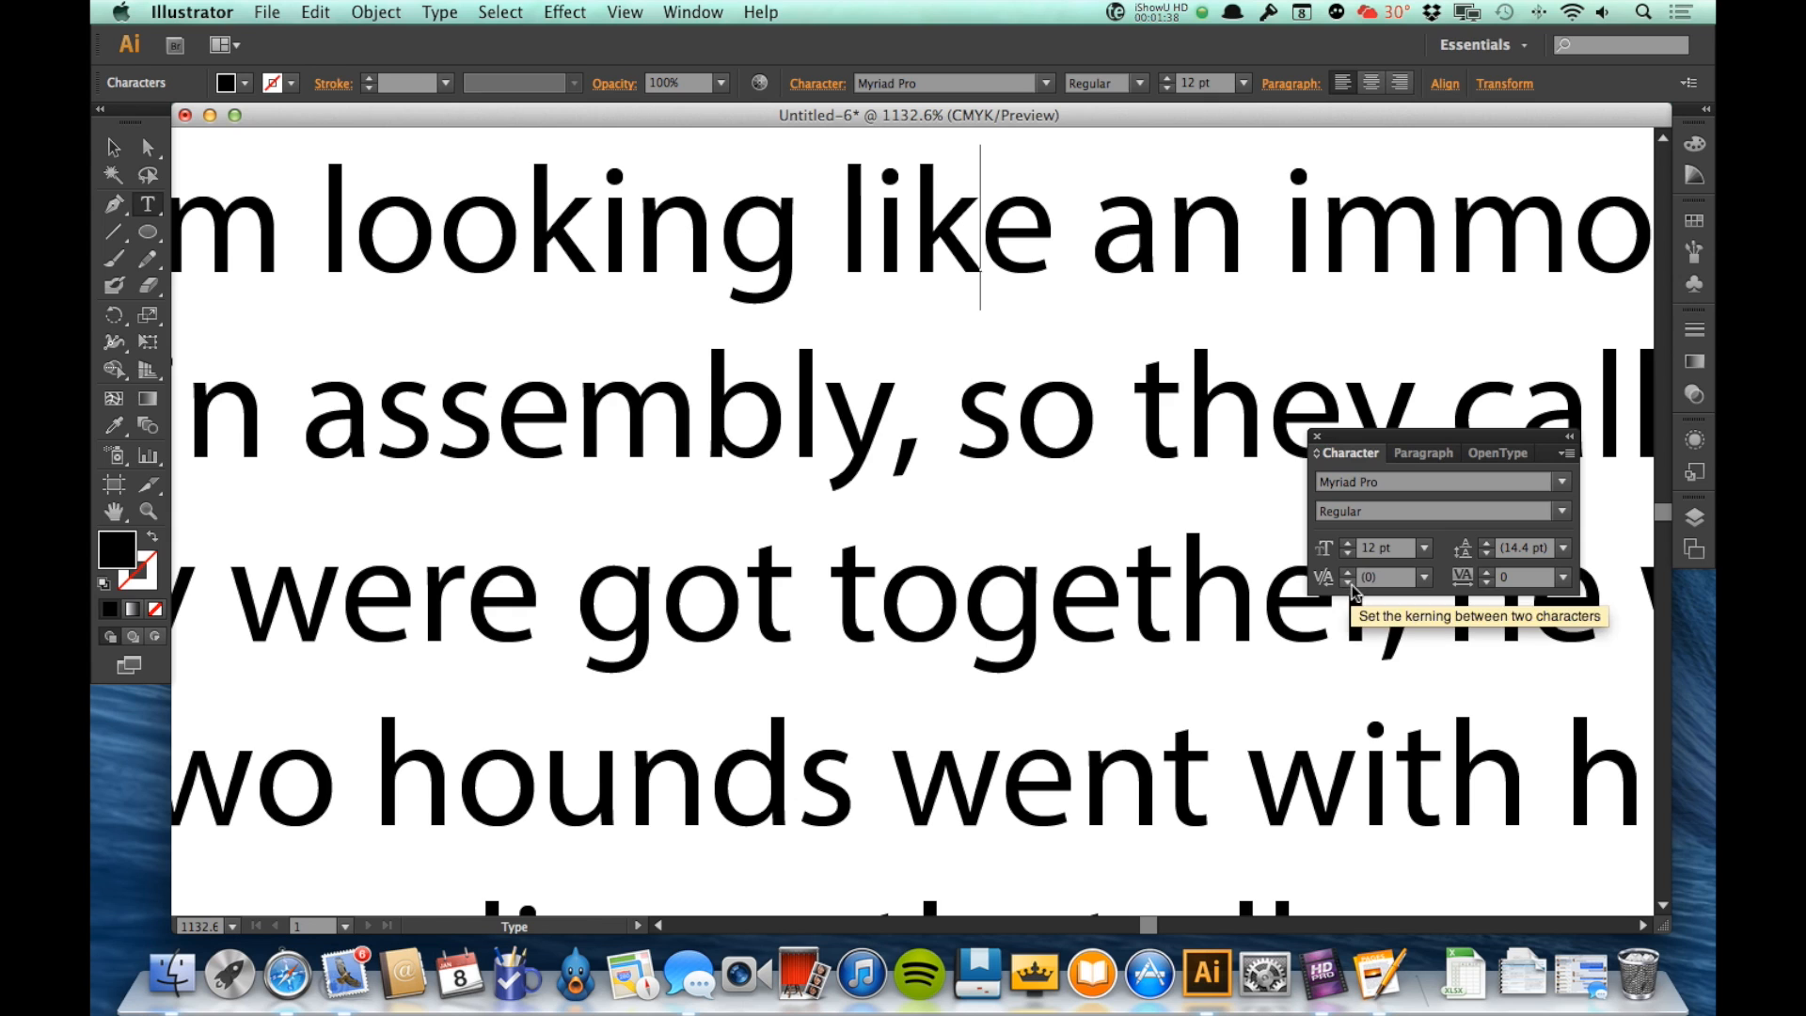
click(1349, 583)
click(1349, 583)
click(1348, 584)
click(1348, 584)
click(1348, 583)
click(1349, 583)
click(1349, 583)
click(1349, 583)
click(1348, 583)
click(1349, 584)
click(1348, 583)
click(1349, 583)
click(1348, 583)
click(1349, 583)
click(1349, 584)
click(1349, 584)
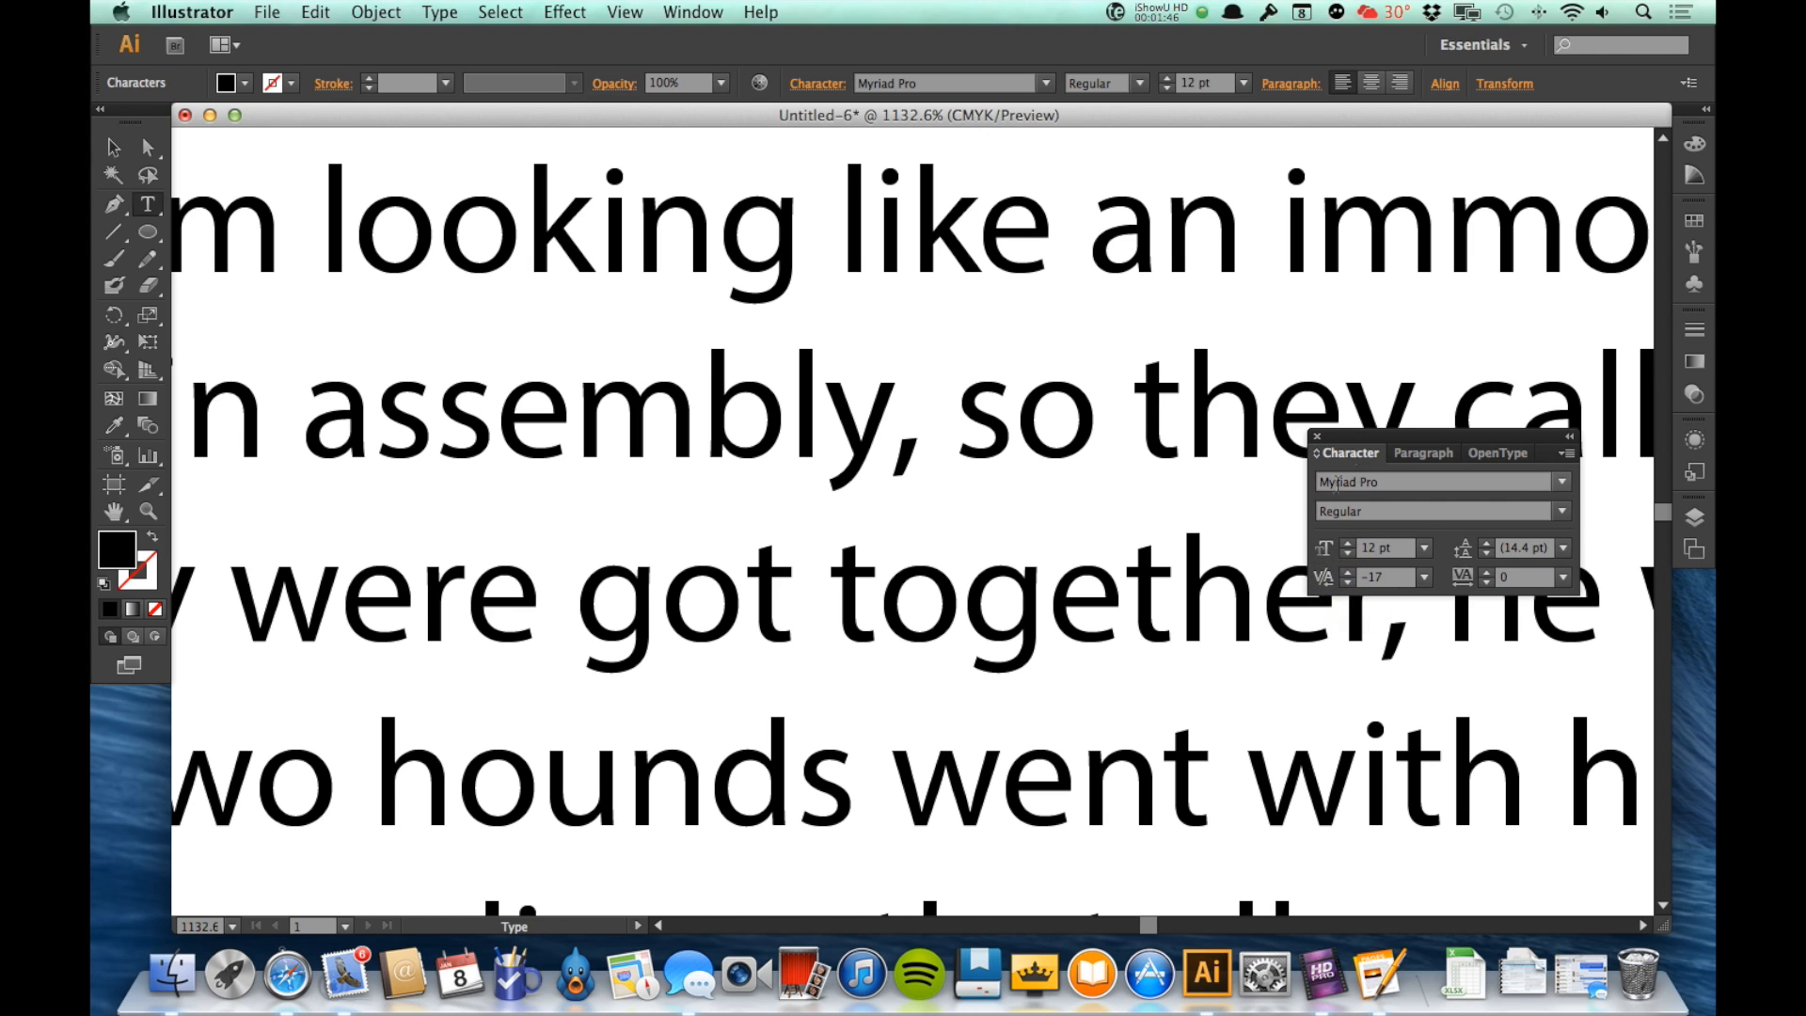
Step: Show the Paragraph settings and leave text editing so that the whole text frame is selected
click(1427, 454)
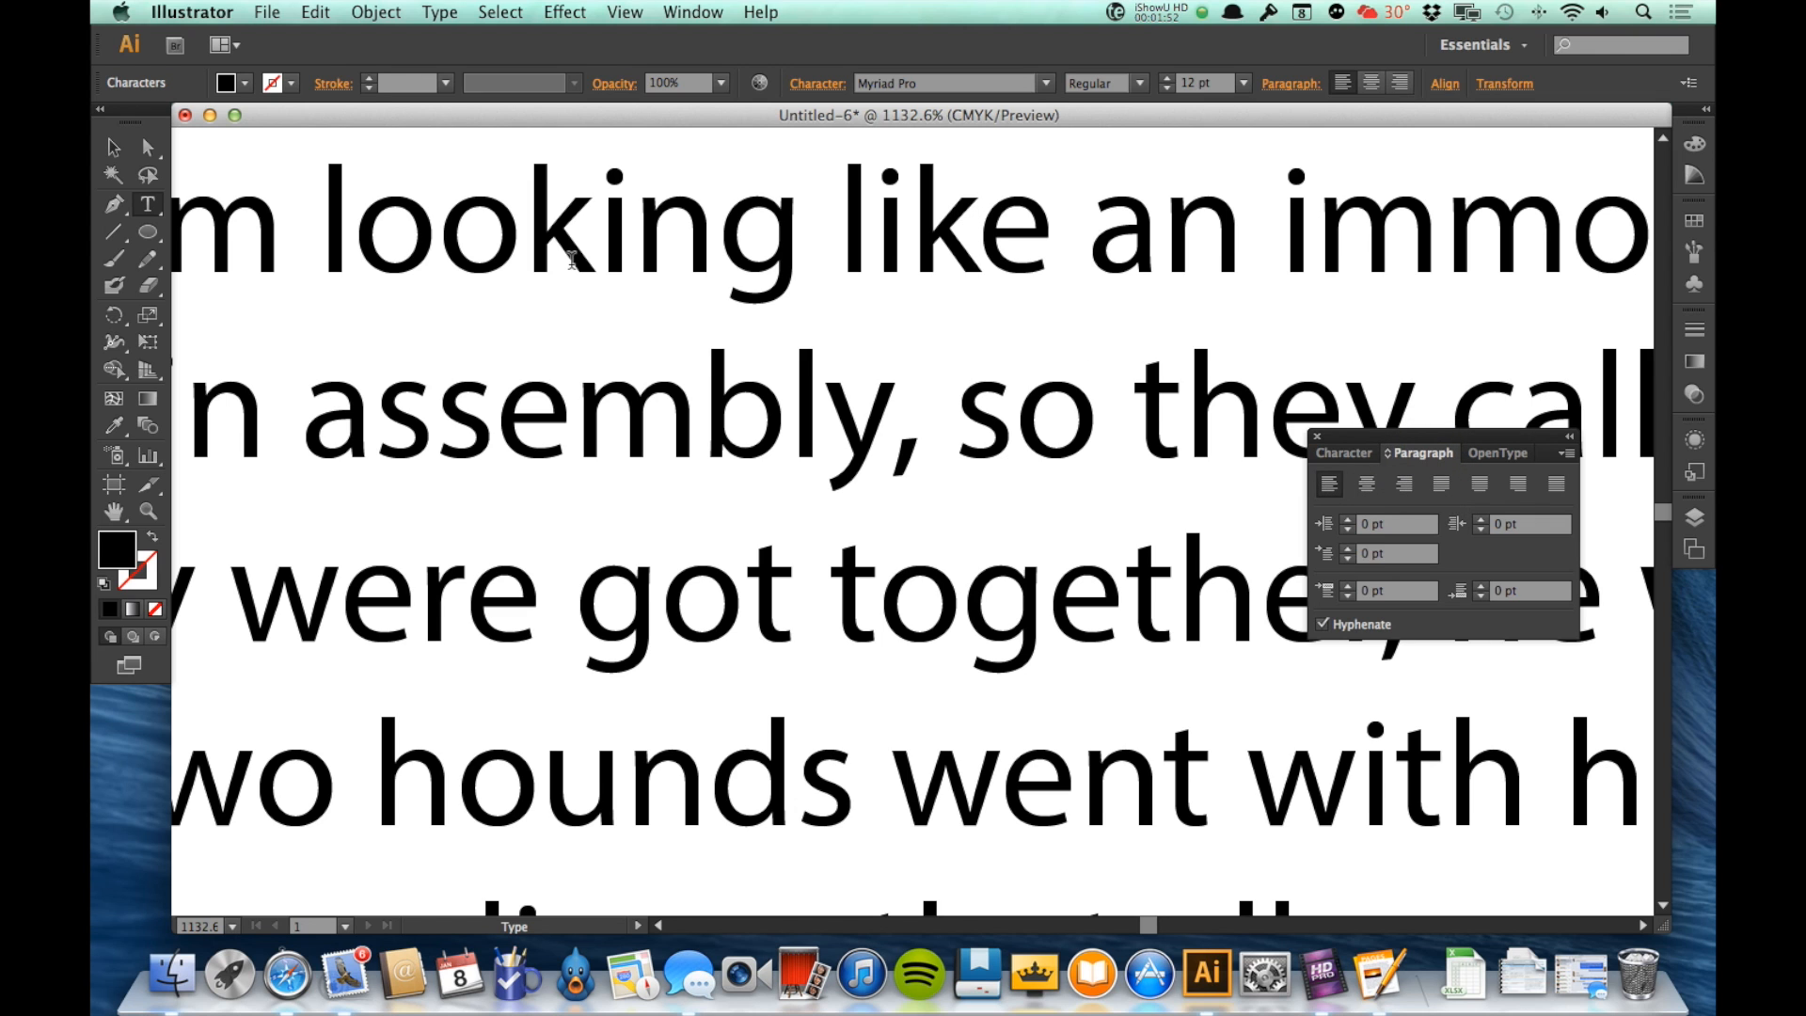
double_click(114, 511)
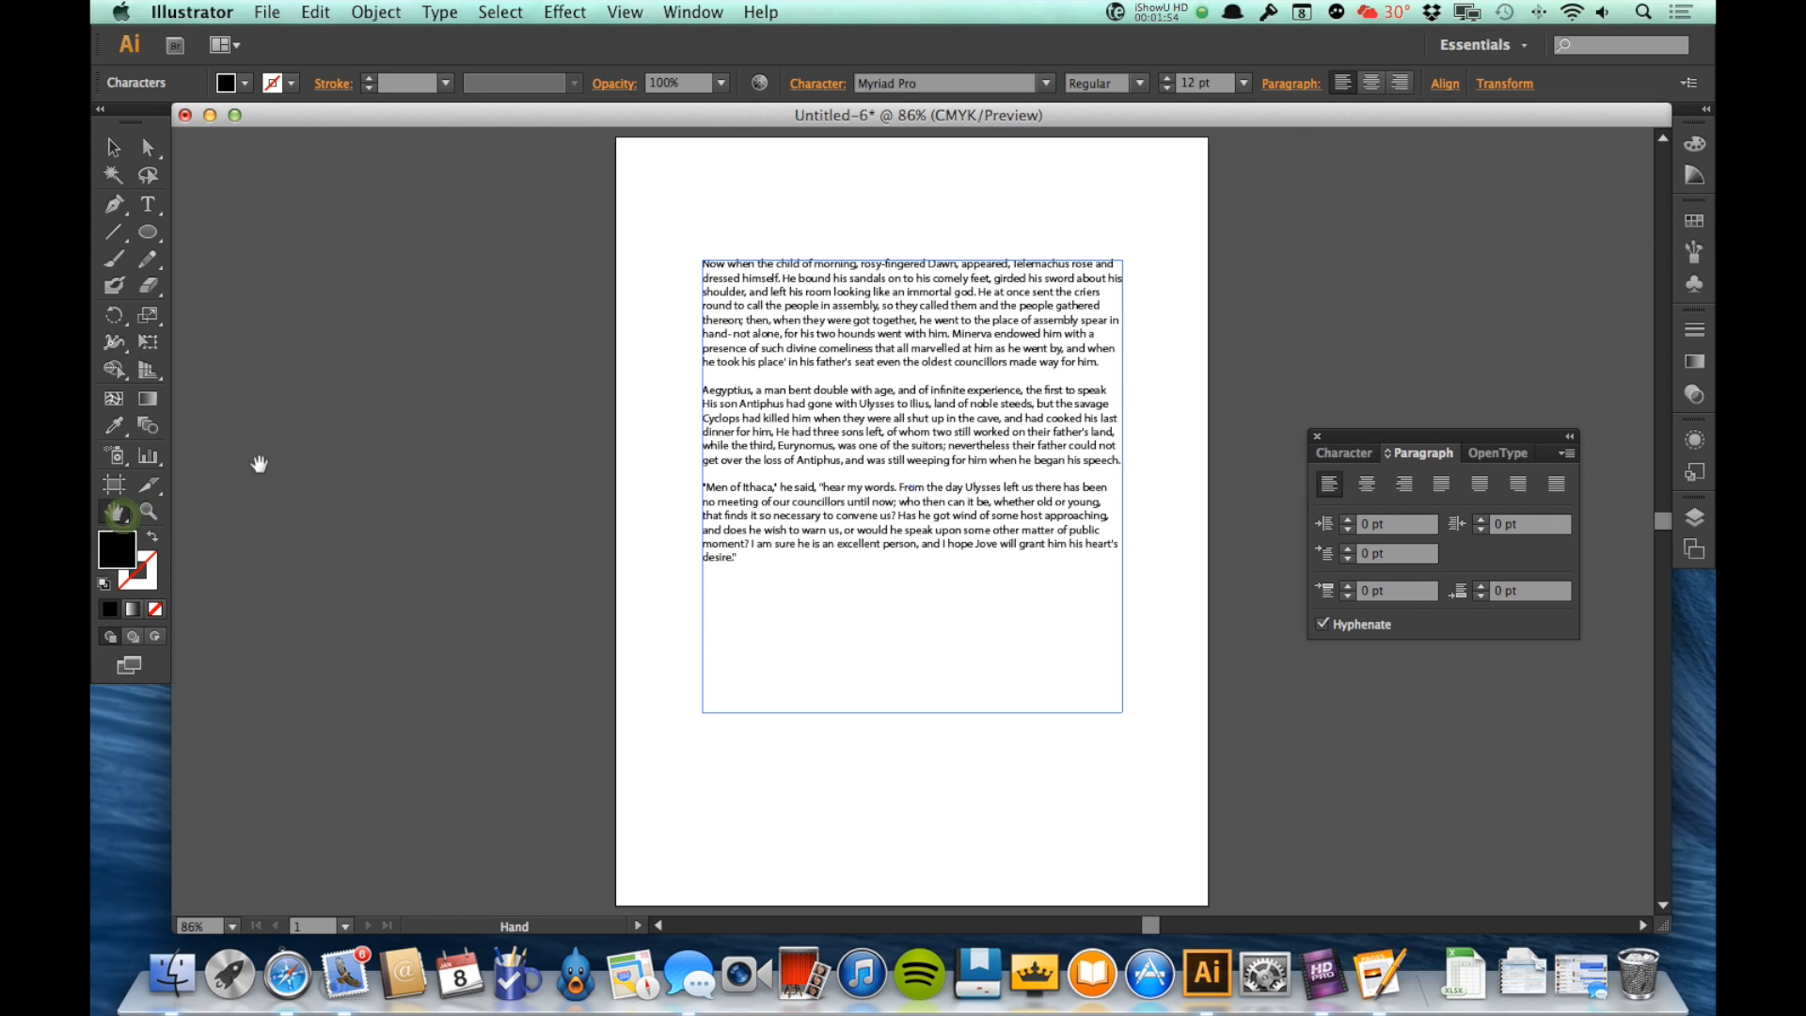
text(v)
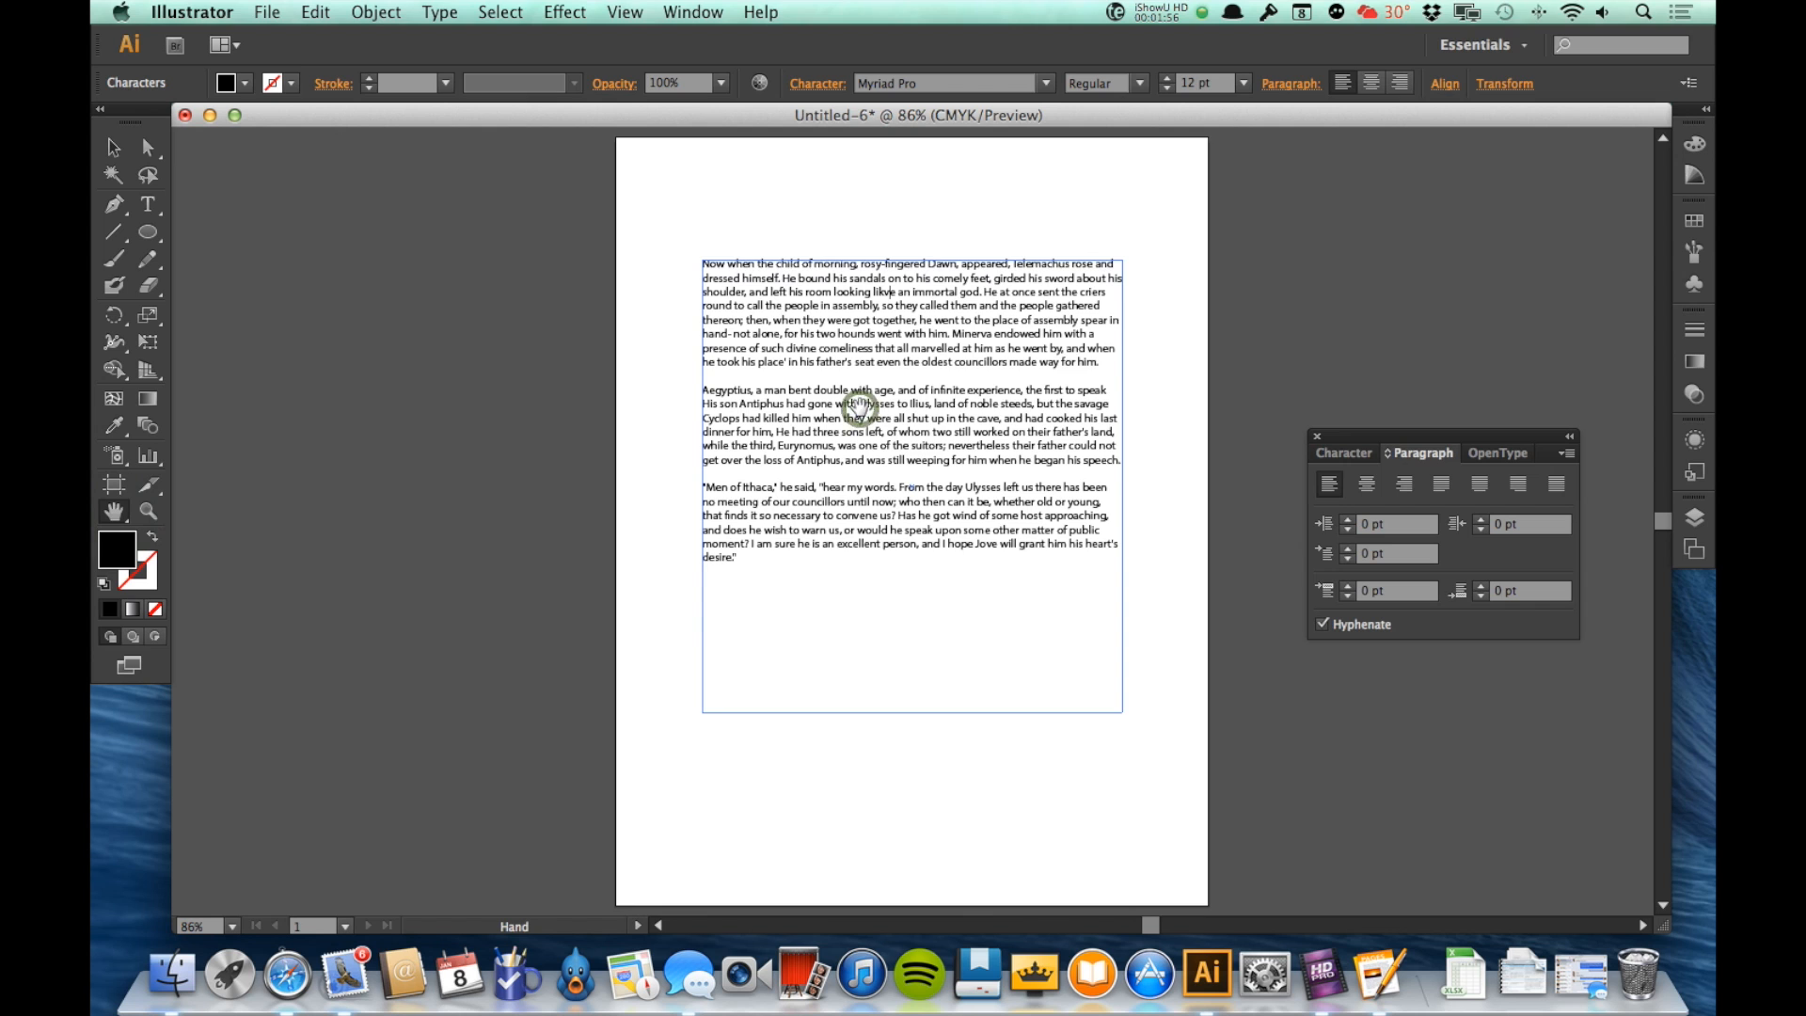
key(Escape)
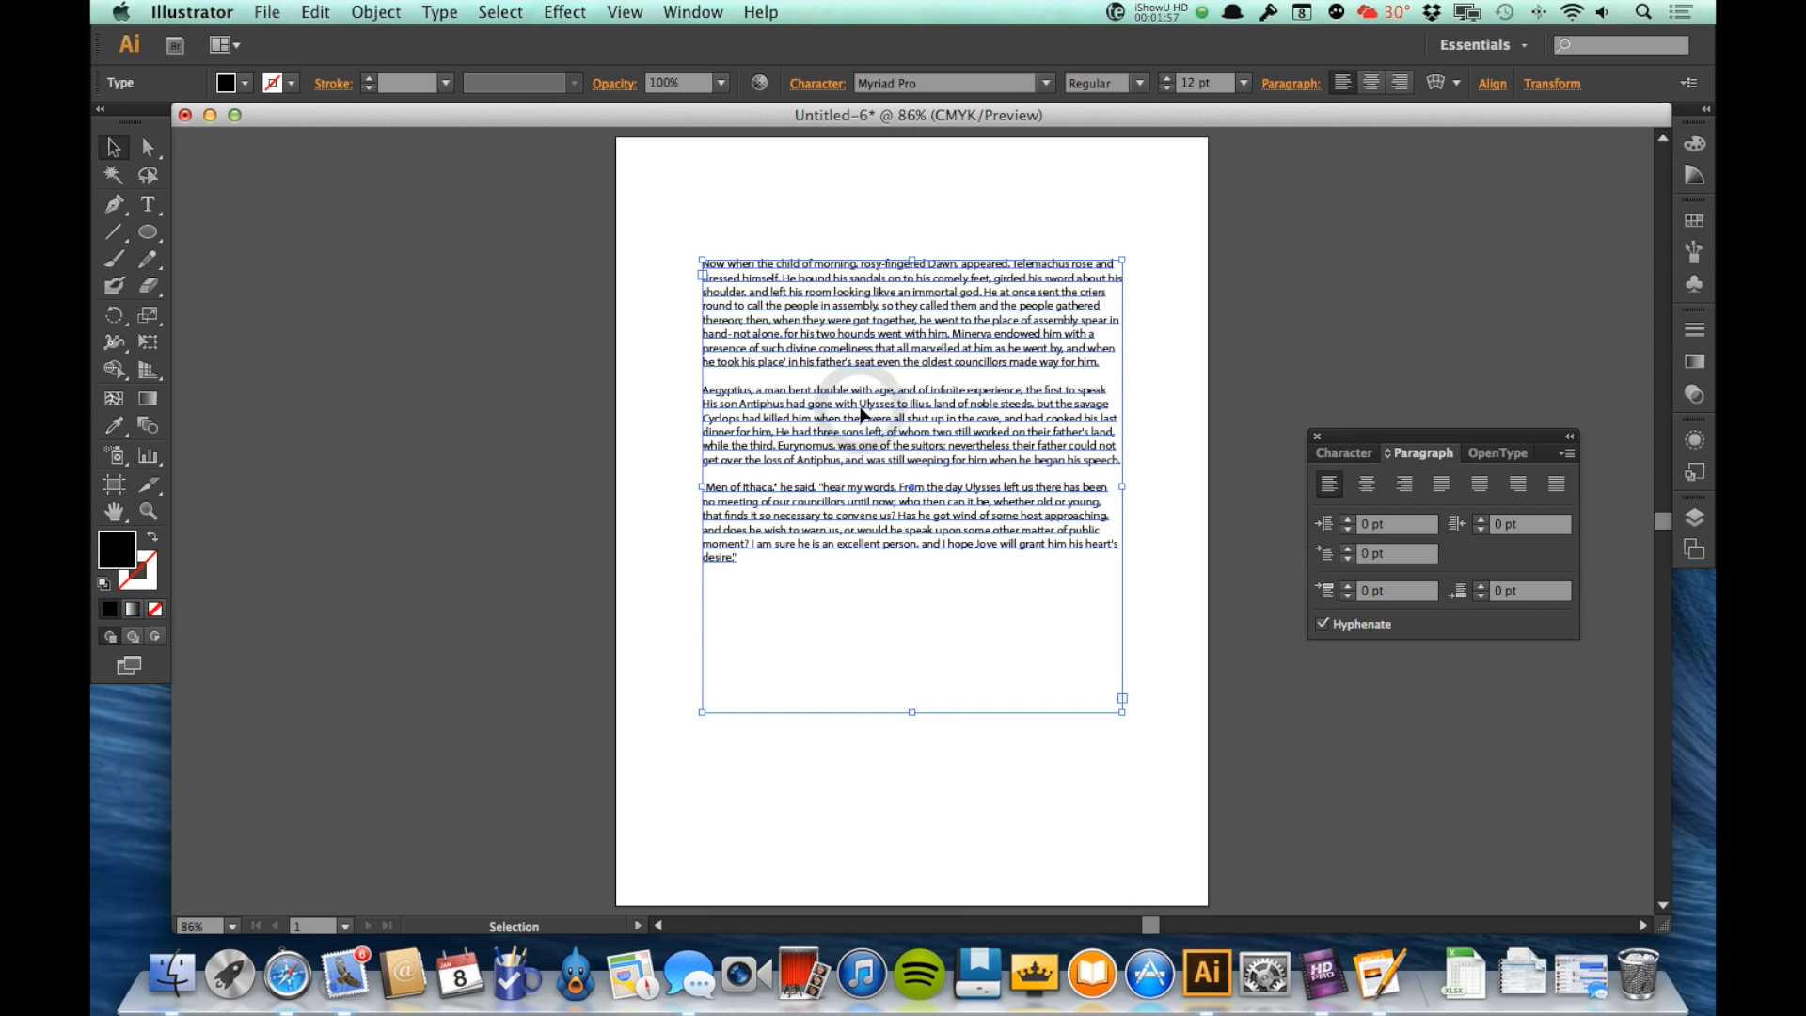
Step: Try center, right and the four justified alignments on the whole text frame, and return it to left alignment
click(1369, 485)
click(1397, 489)
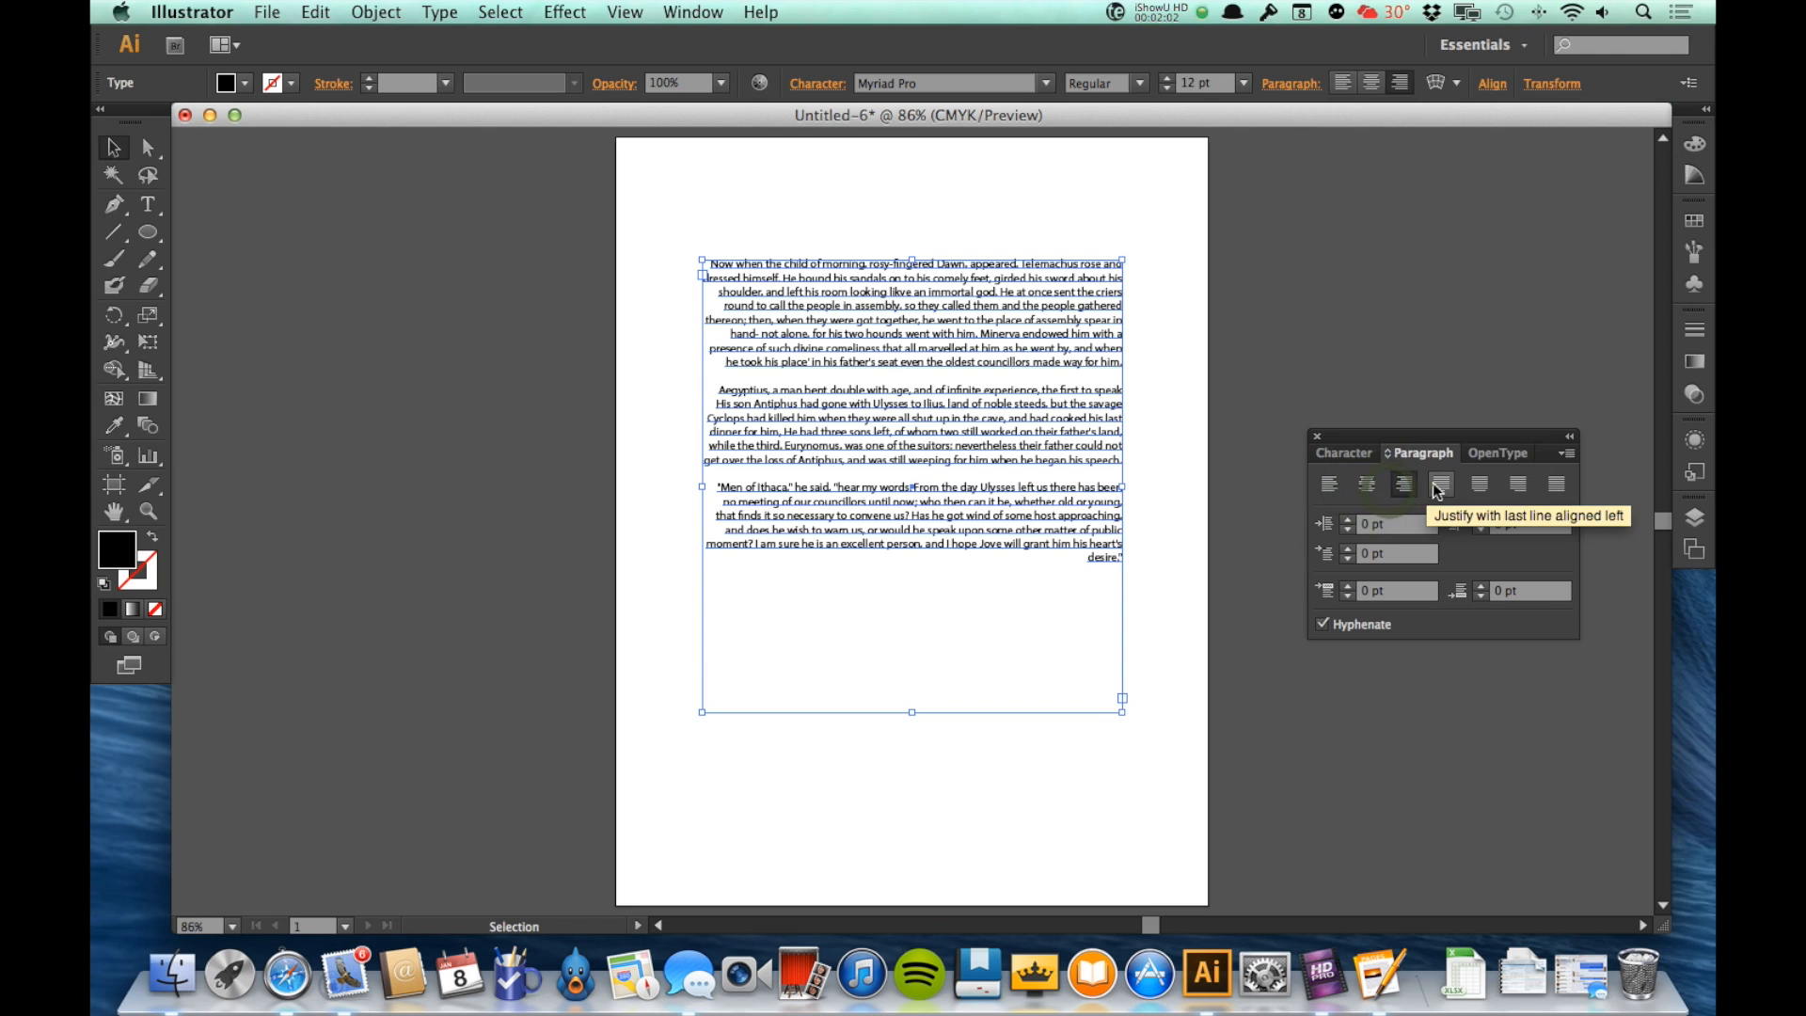
click(1441, 485)
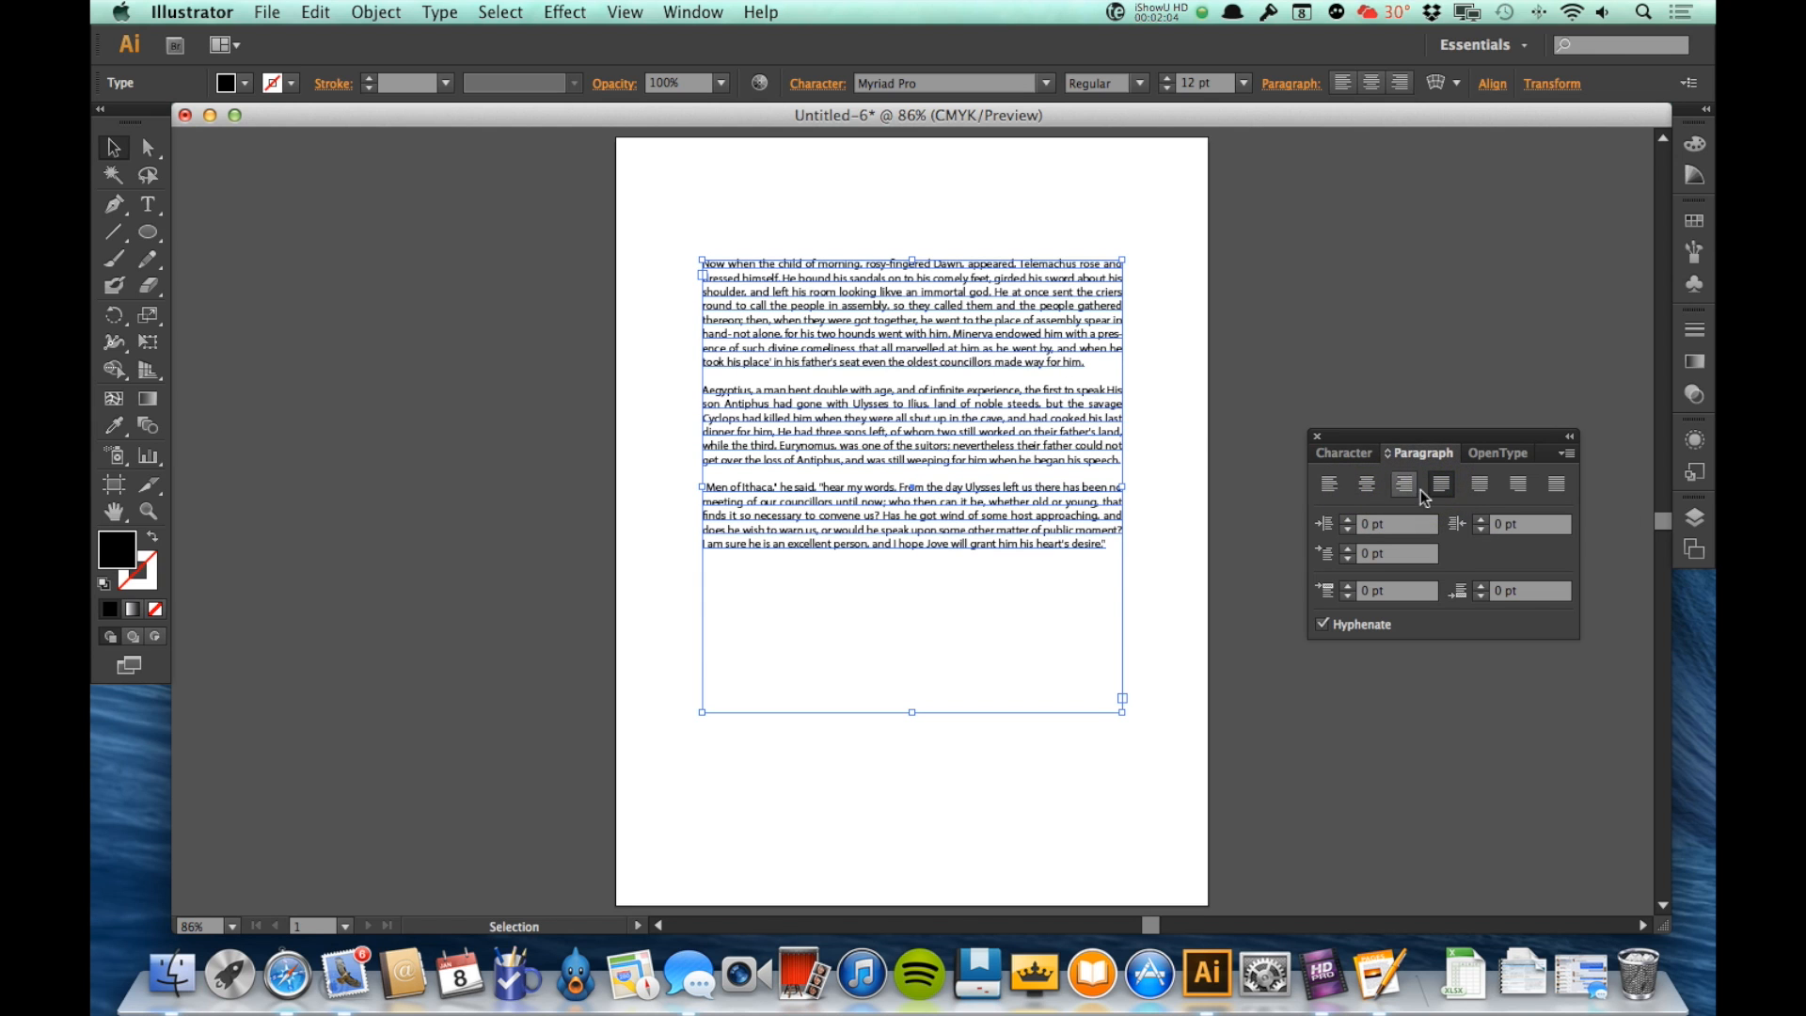
click(1482, 484)
click(1516, 486)
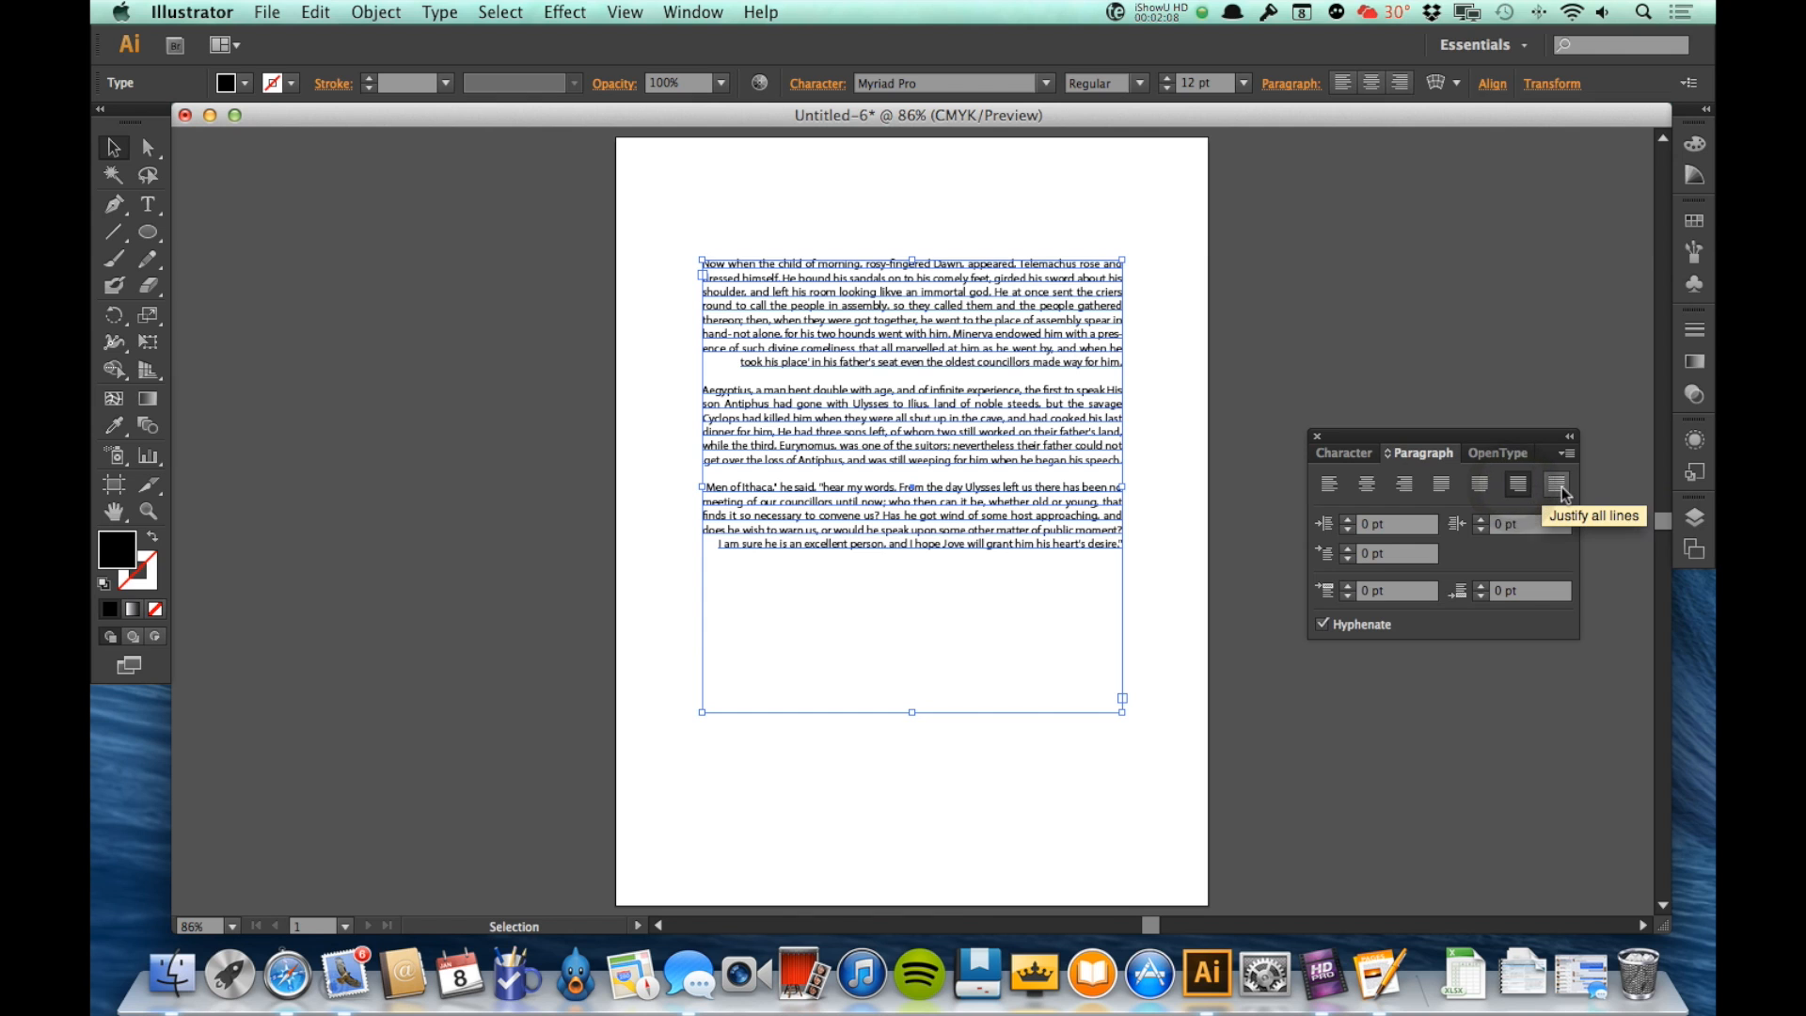
click(1560, 488)
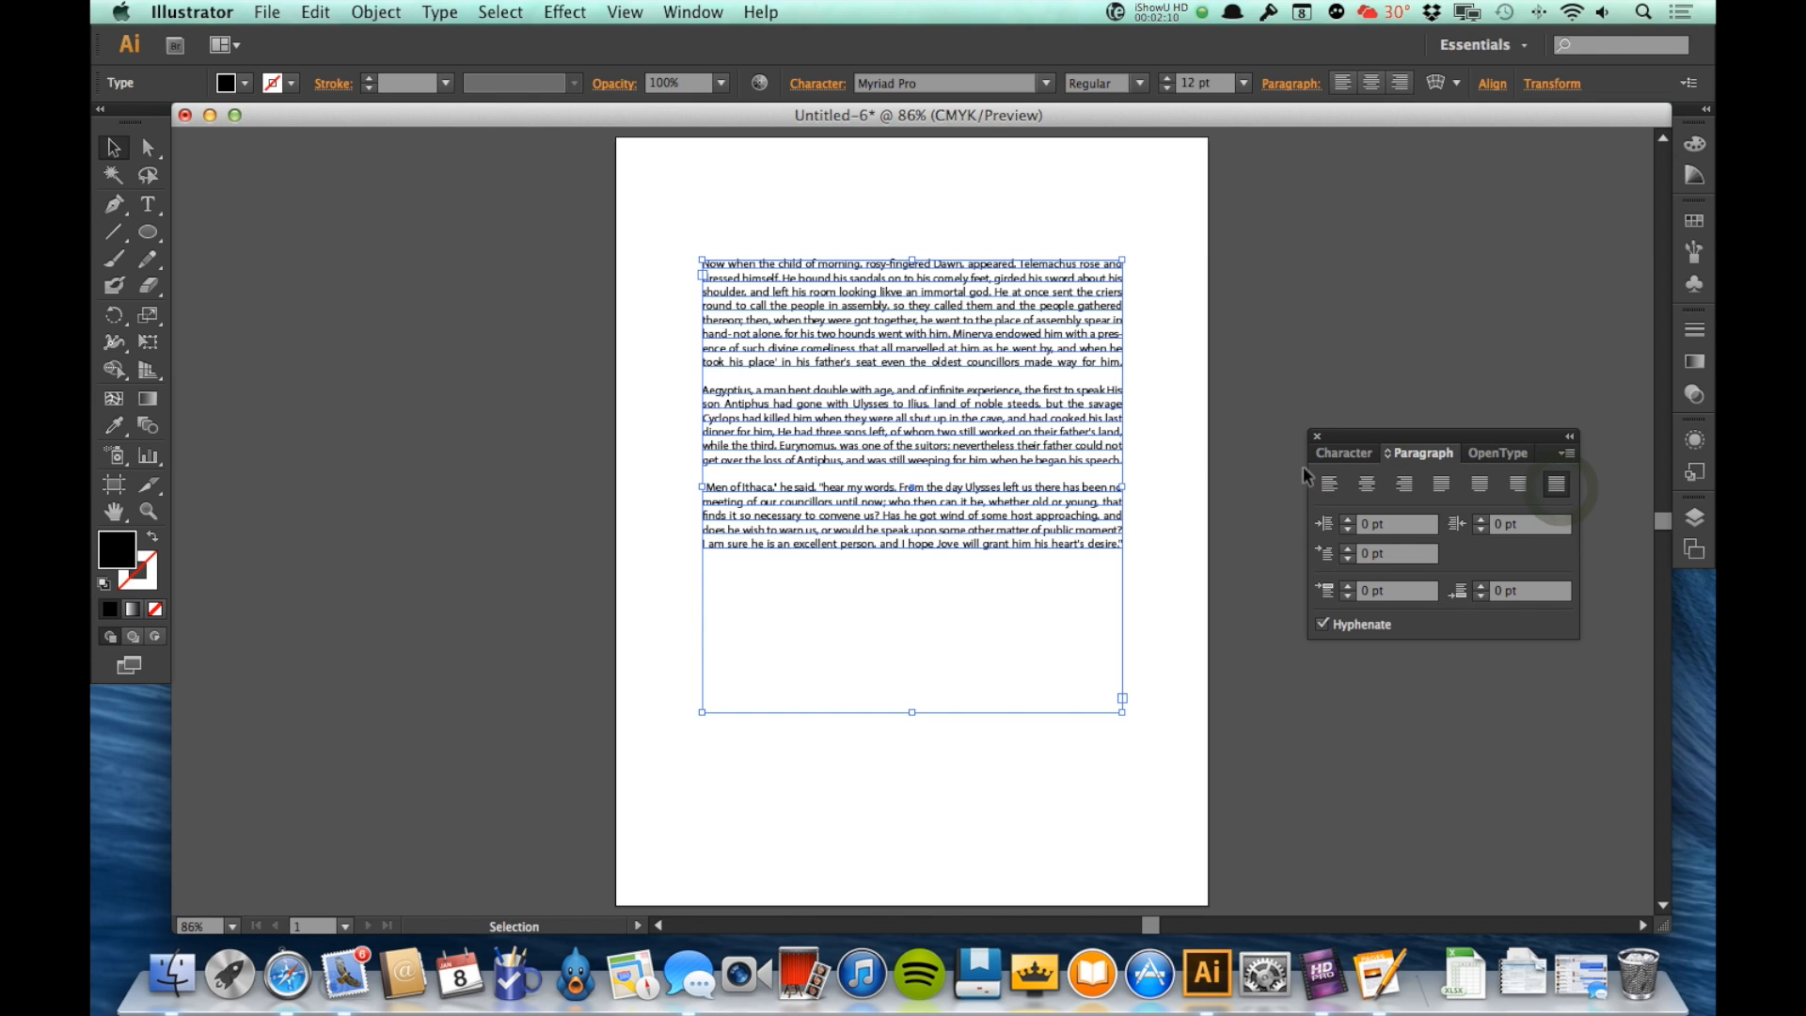
click(1329, 485)
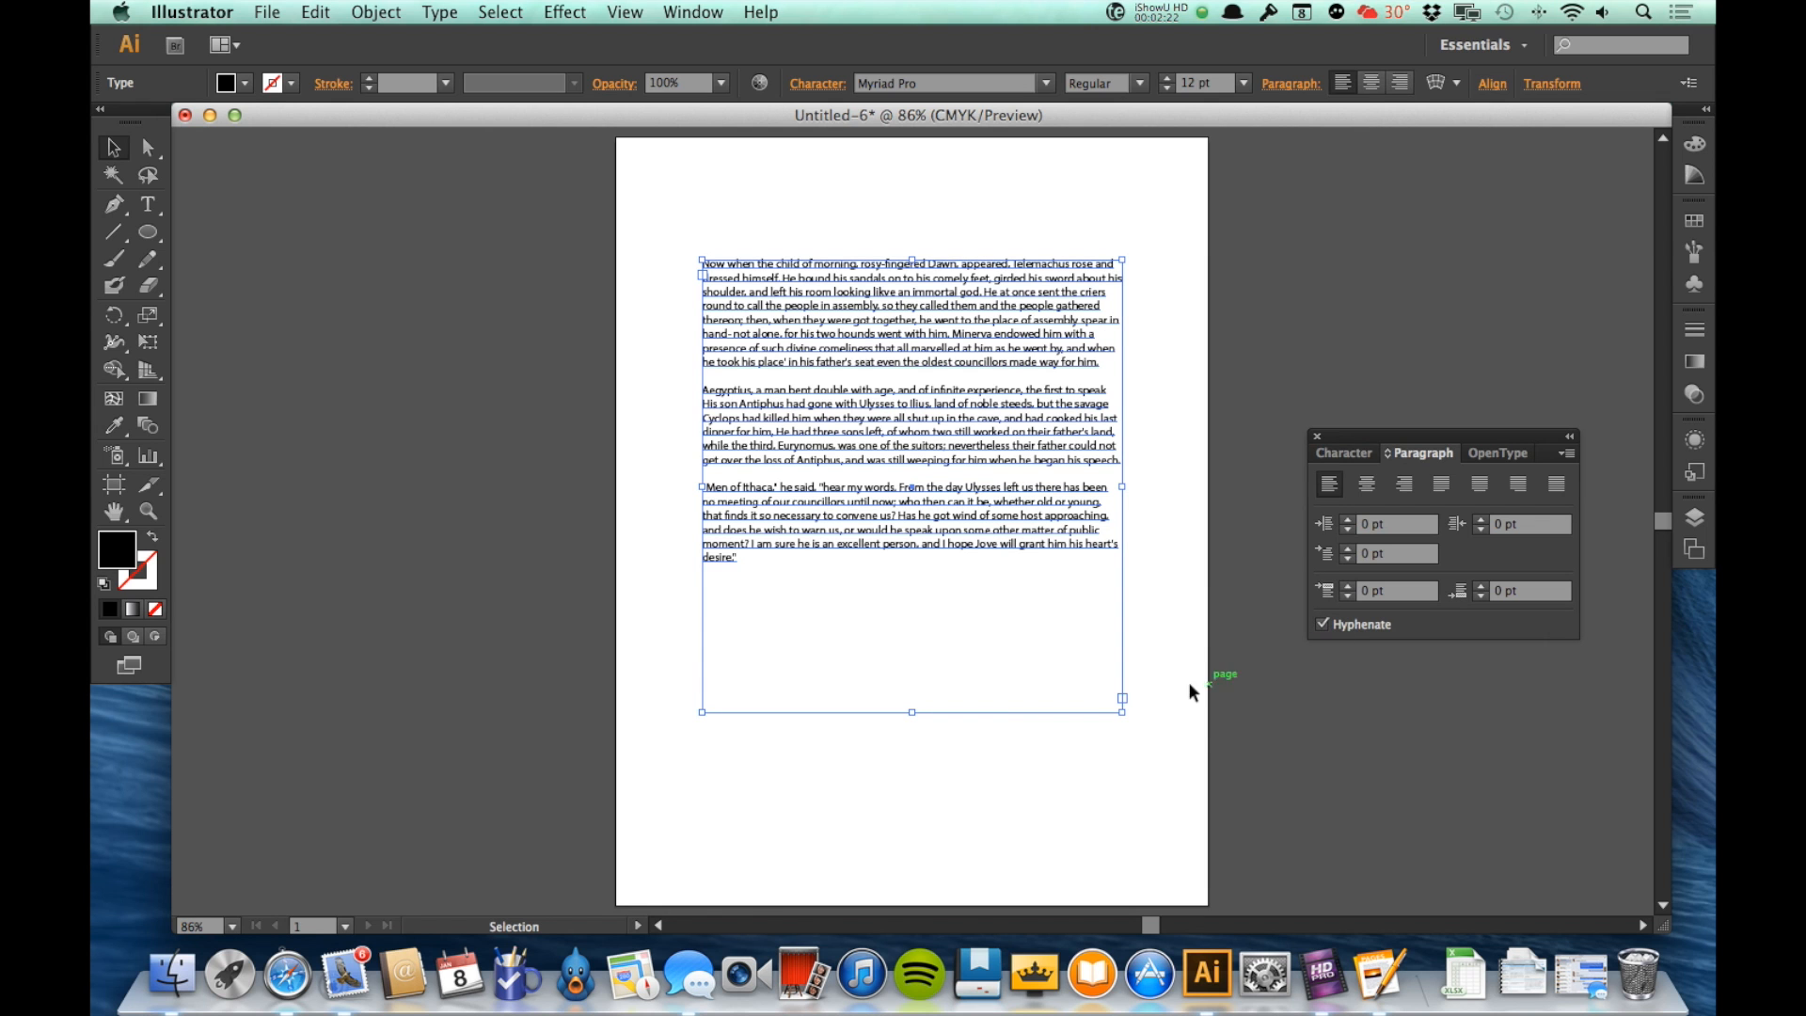
Step: Make the text frame slightly narrower and shorter, and switch its hyphenation off and back on
drag(1124, 713, 1087, 667)
click(1323, 623)
click(1321, 625)
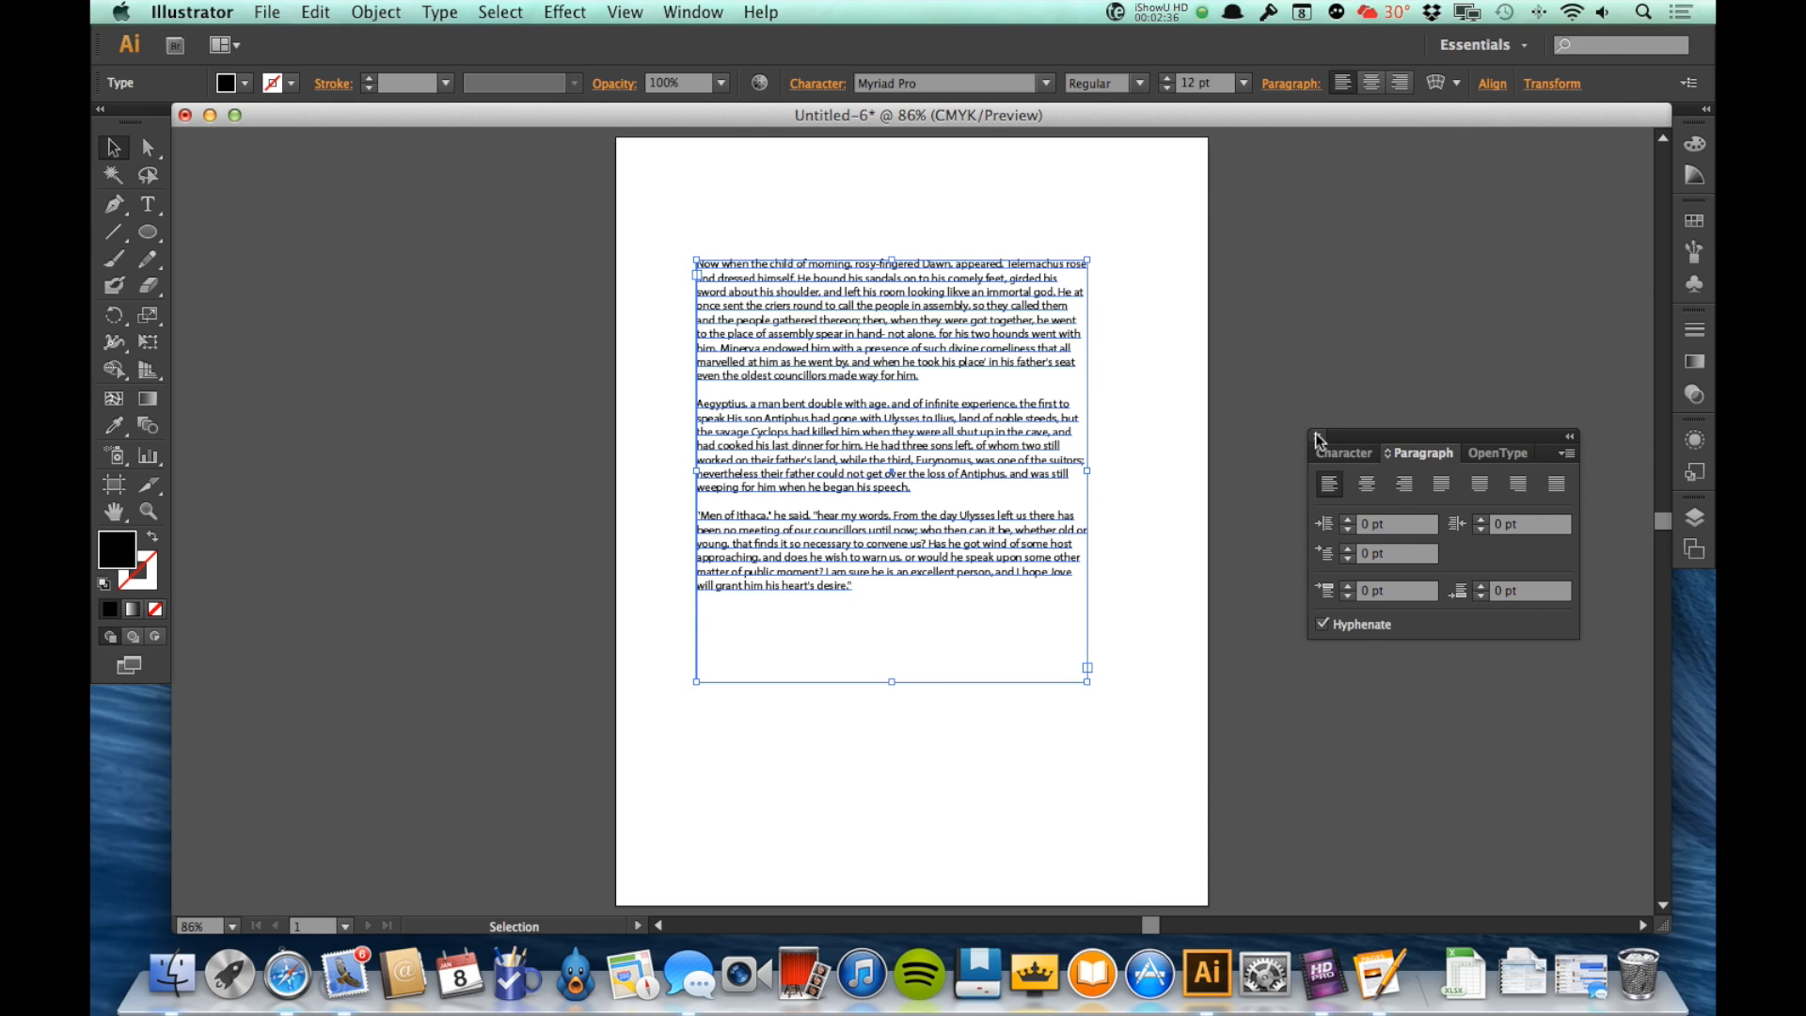
Step: Dock the floating Character and Paragraph settings and show the Character Styles beside the page
drag(1380, 436, 1683, 586)
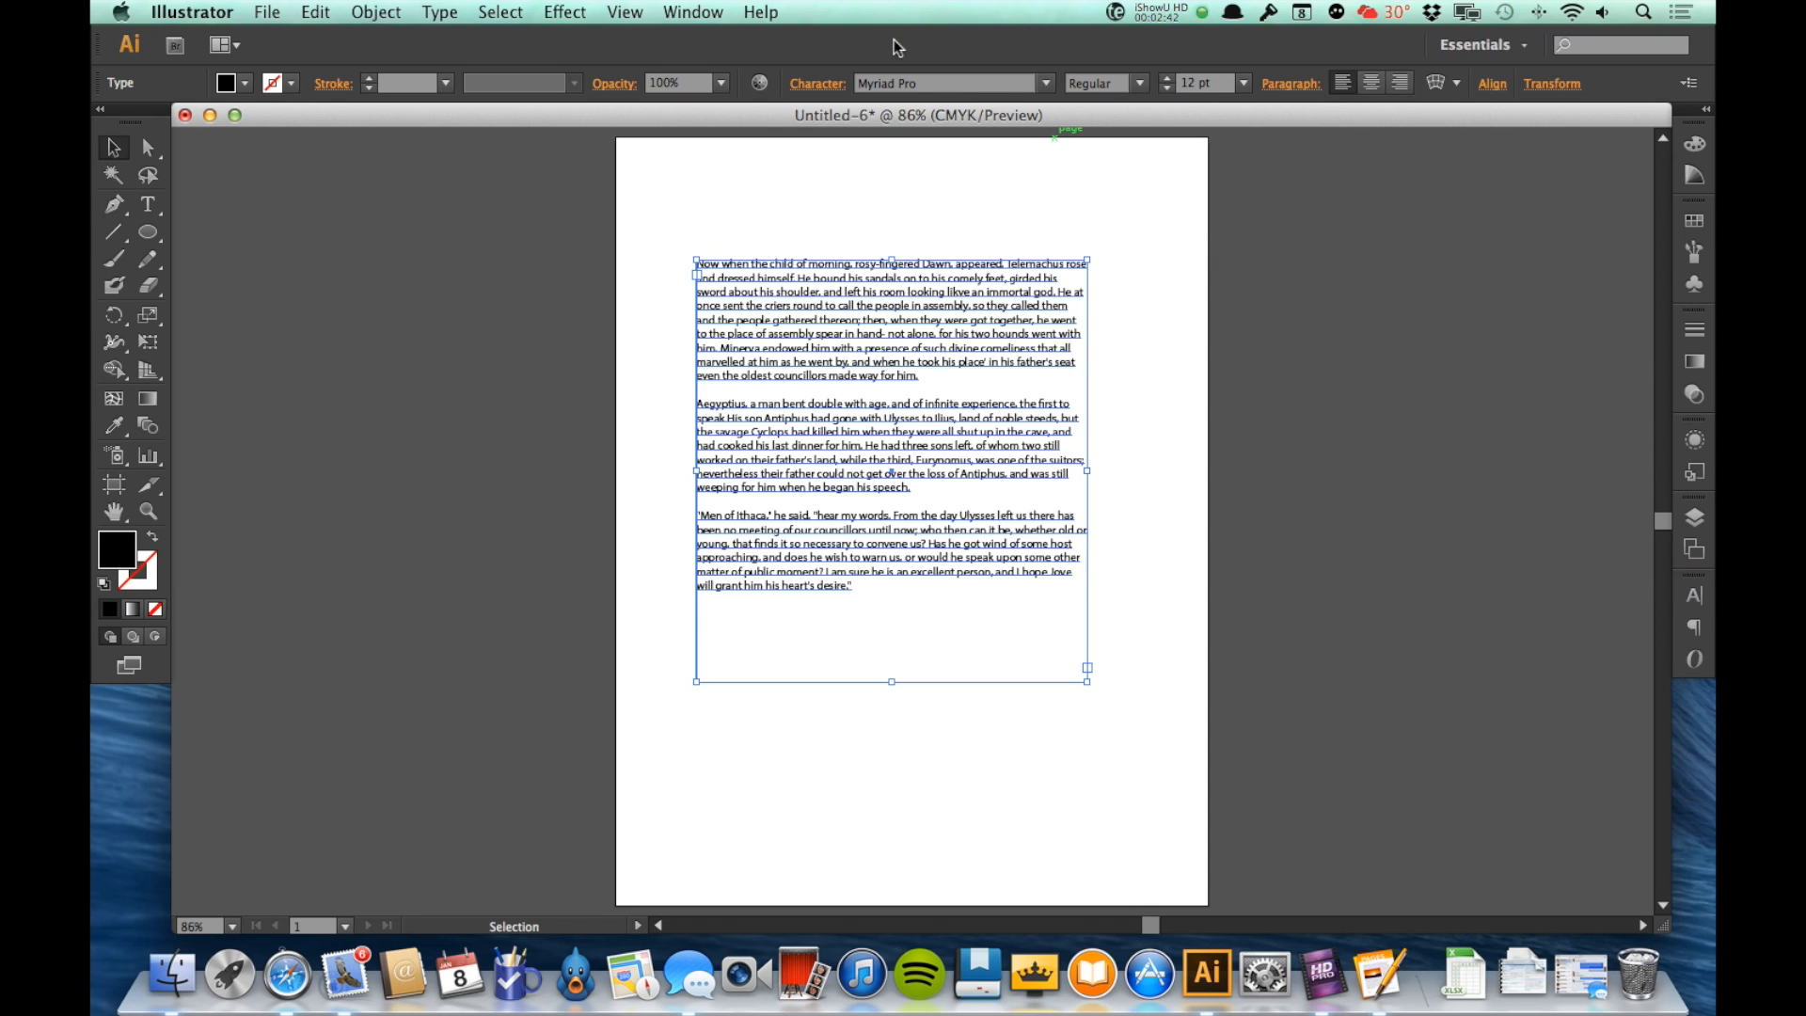
click(676, 12)
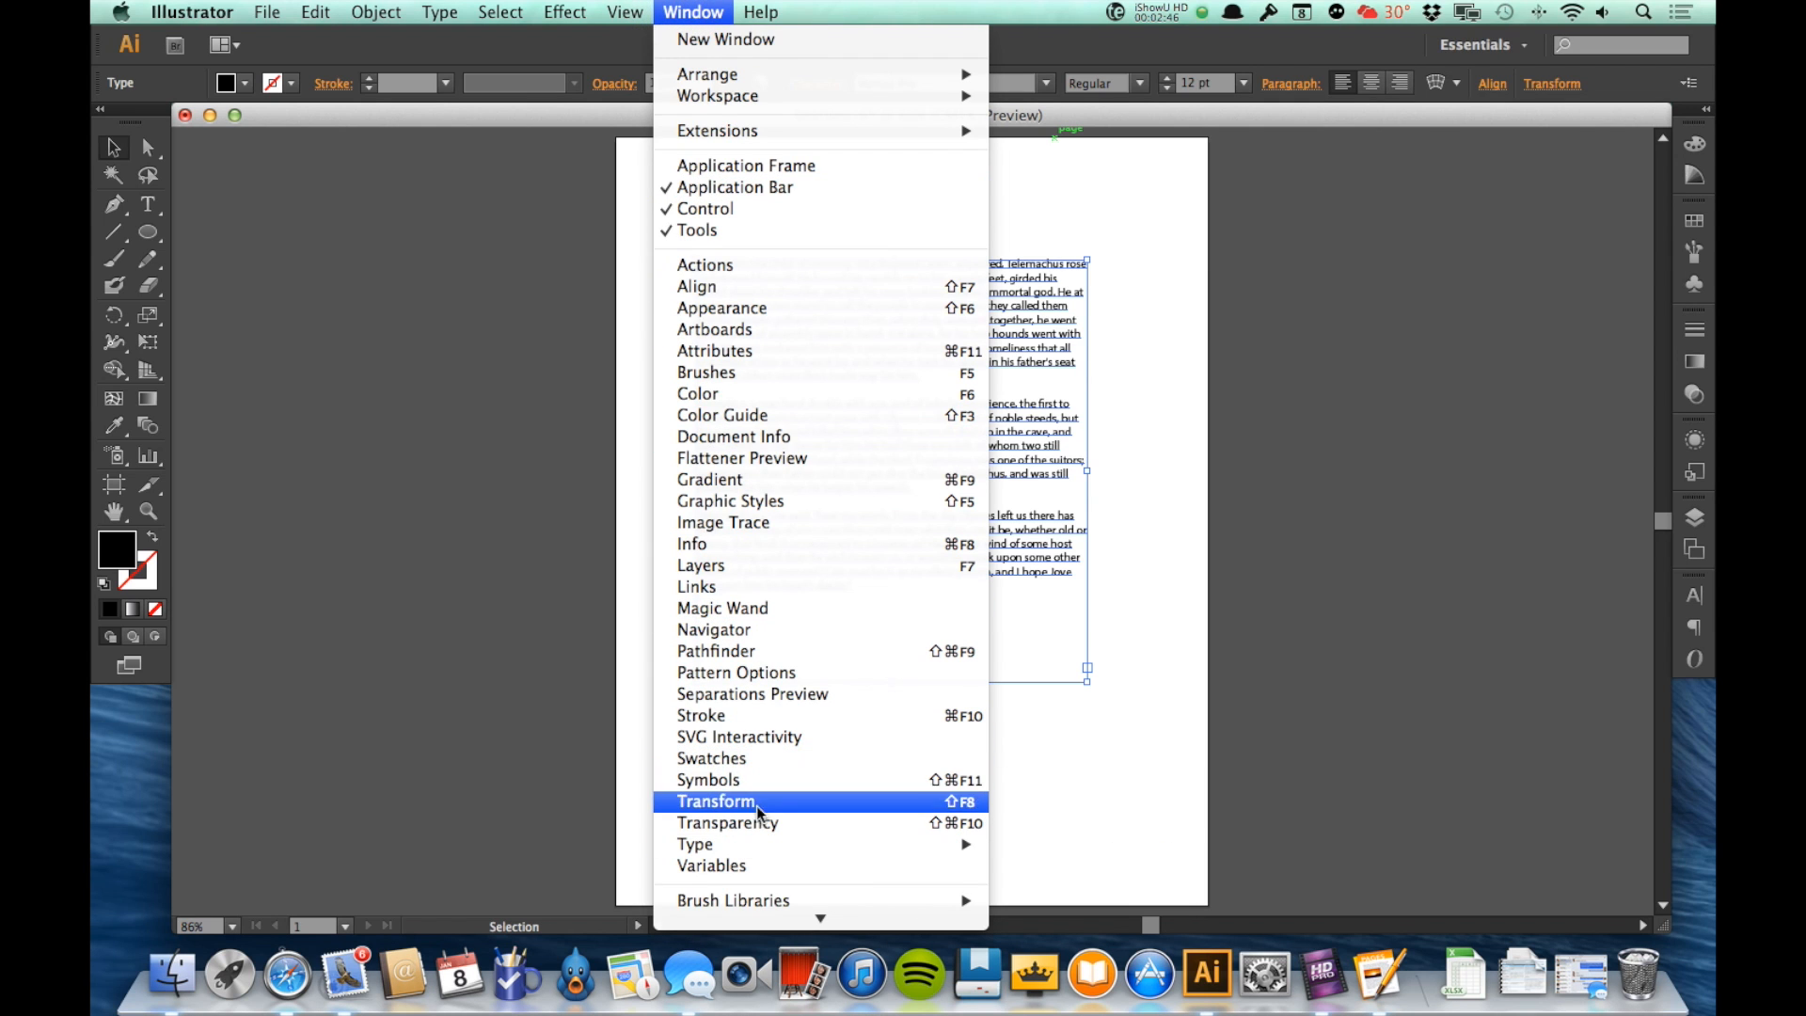
mouse_move(760, 841)
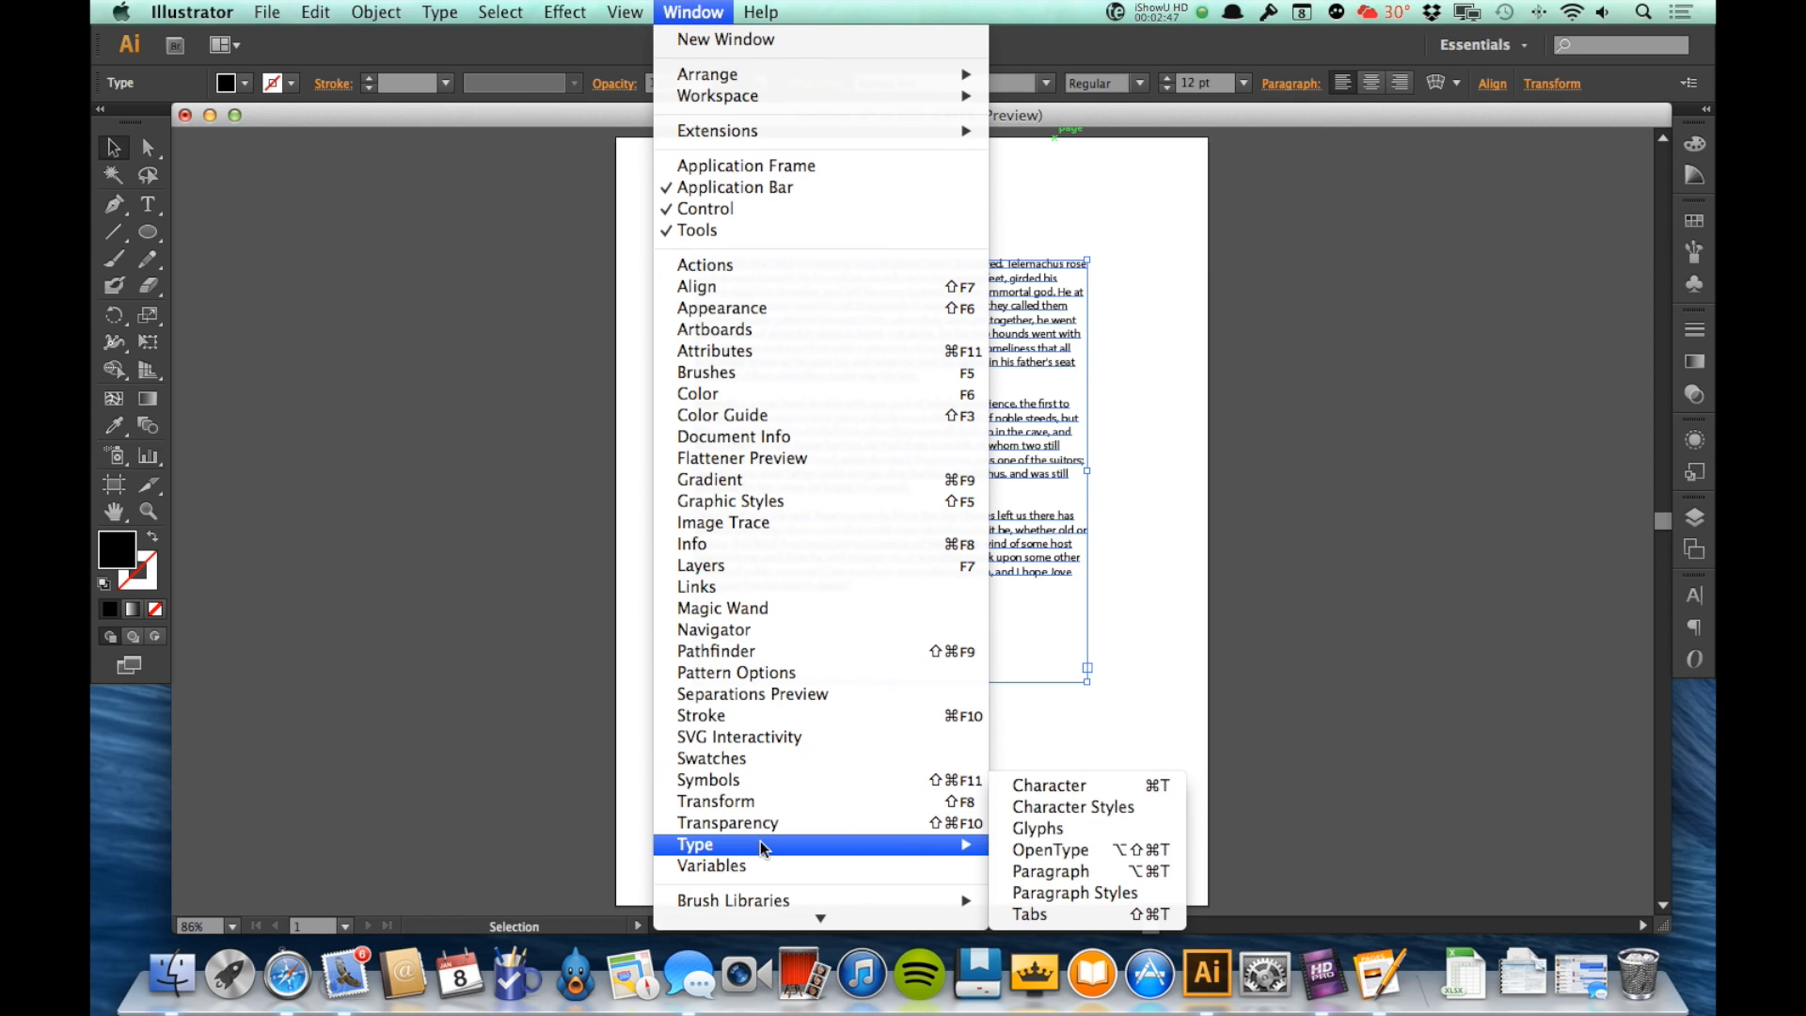
click(1072, 809)
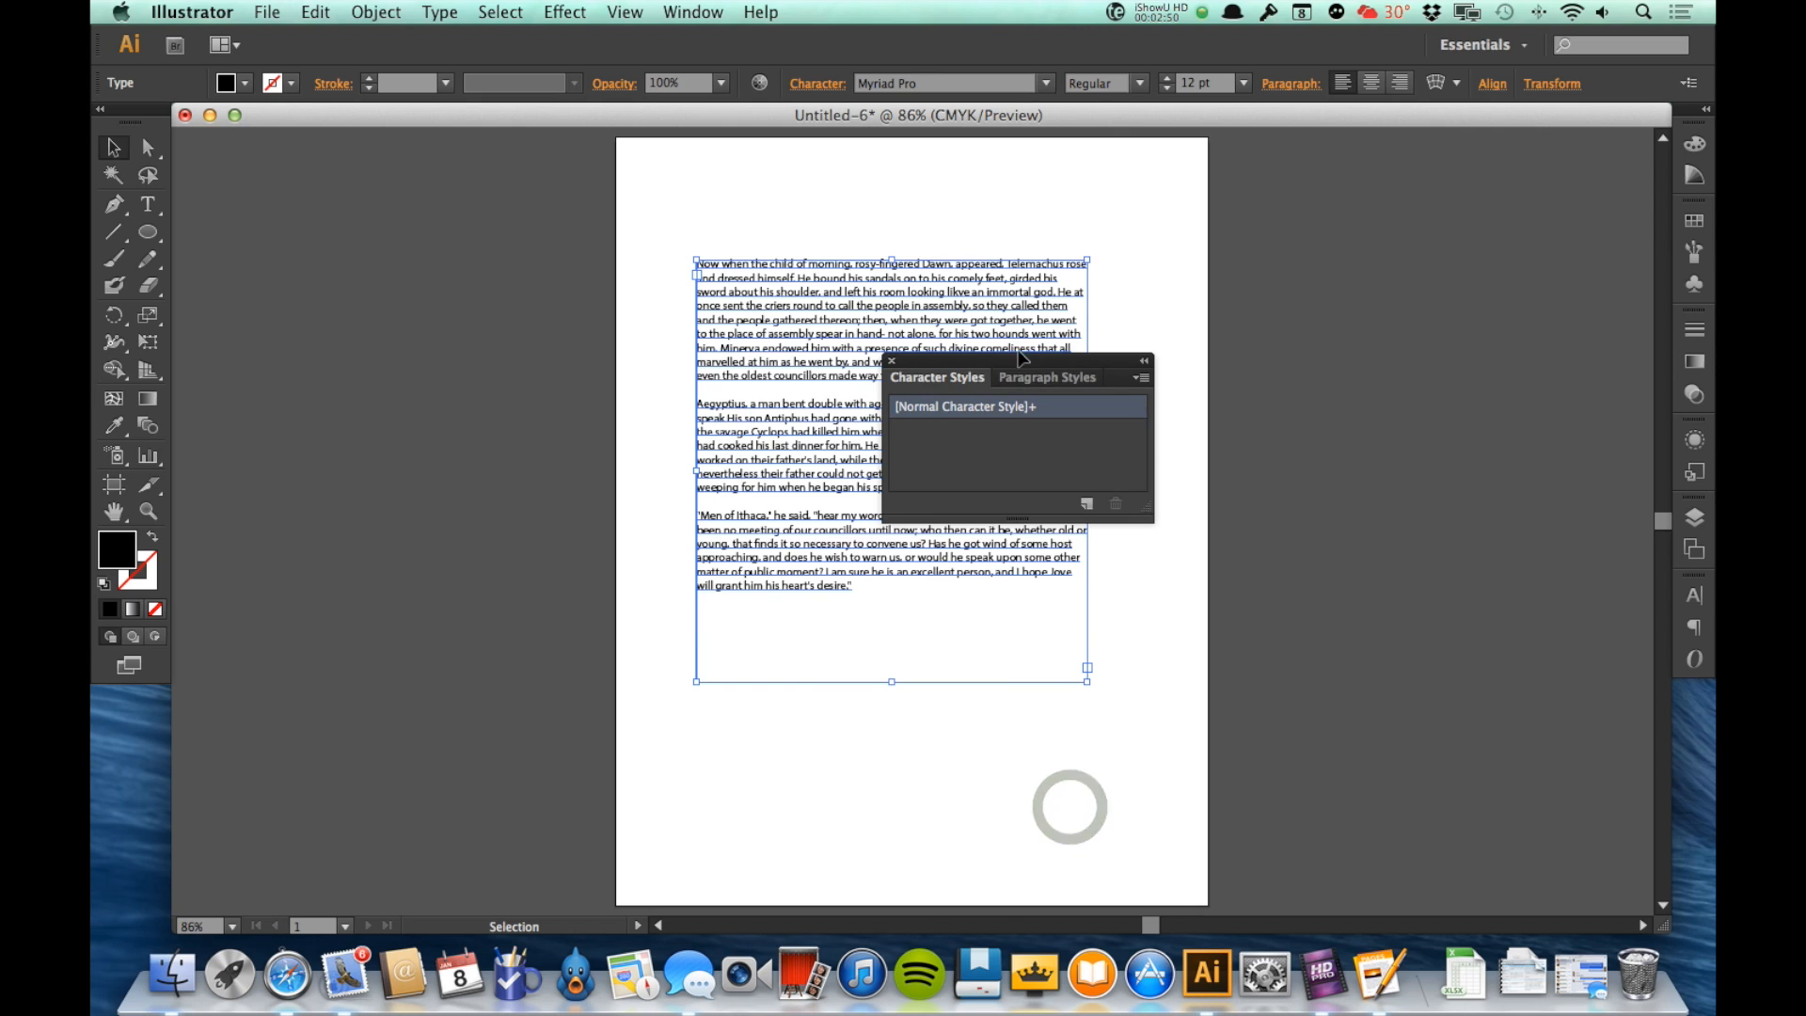
drag(1030, 365, 1391, 490)
click(1410, 506)
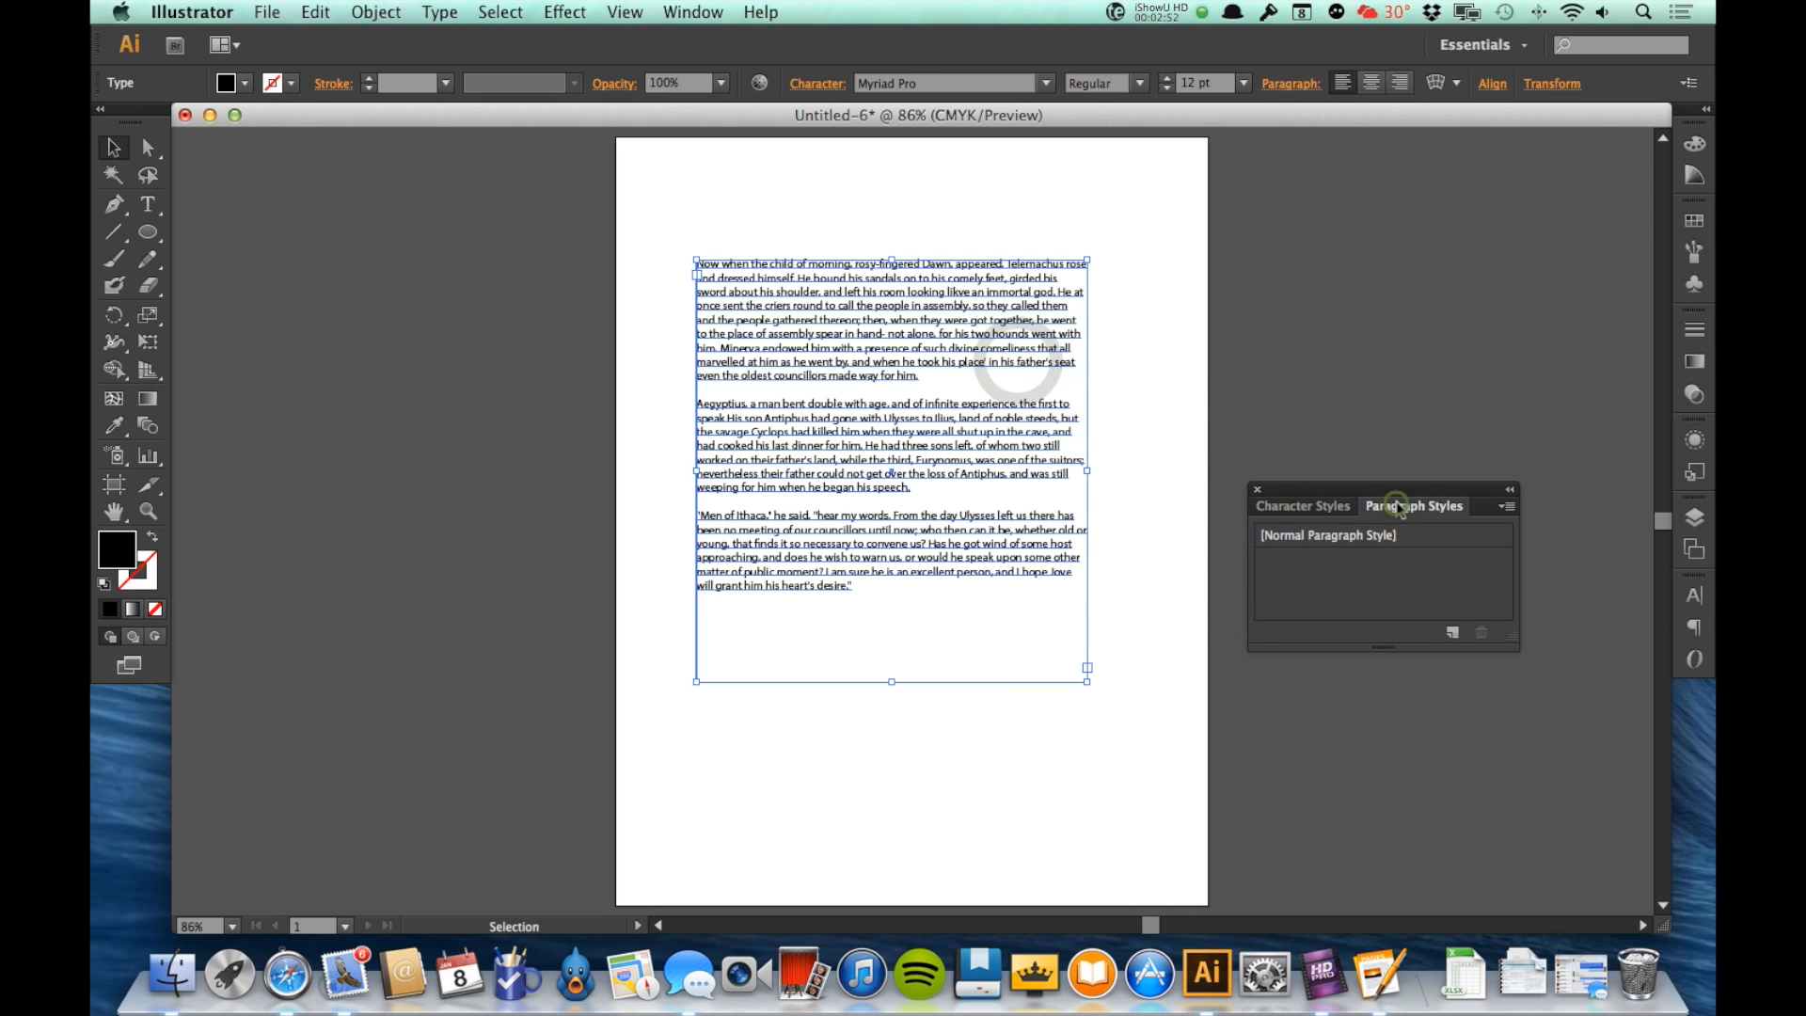
click(1317, 513)
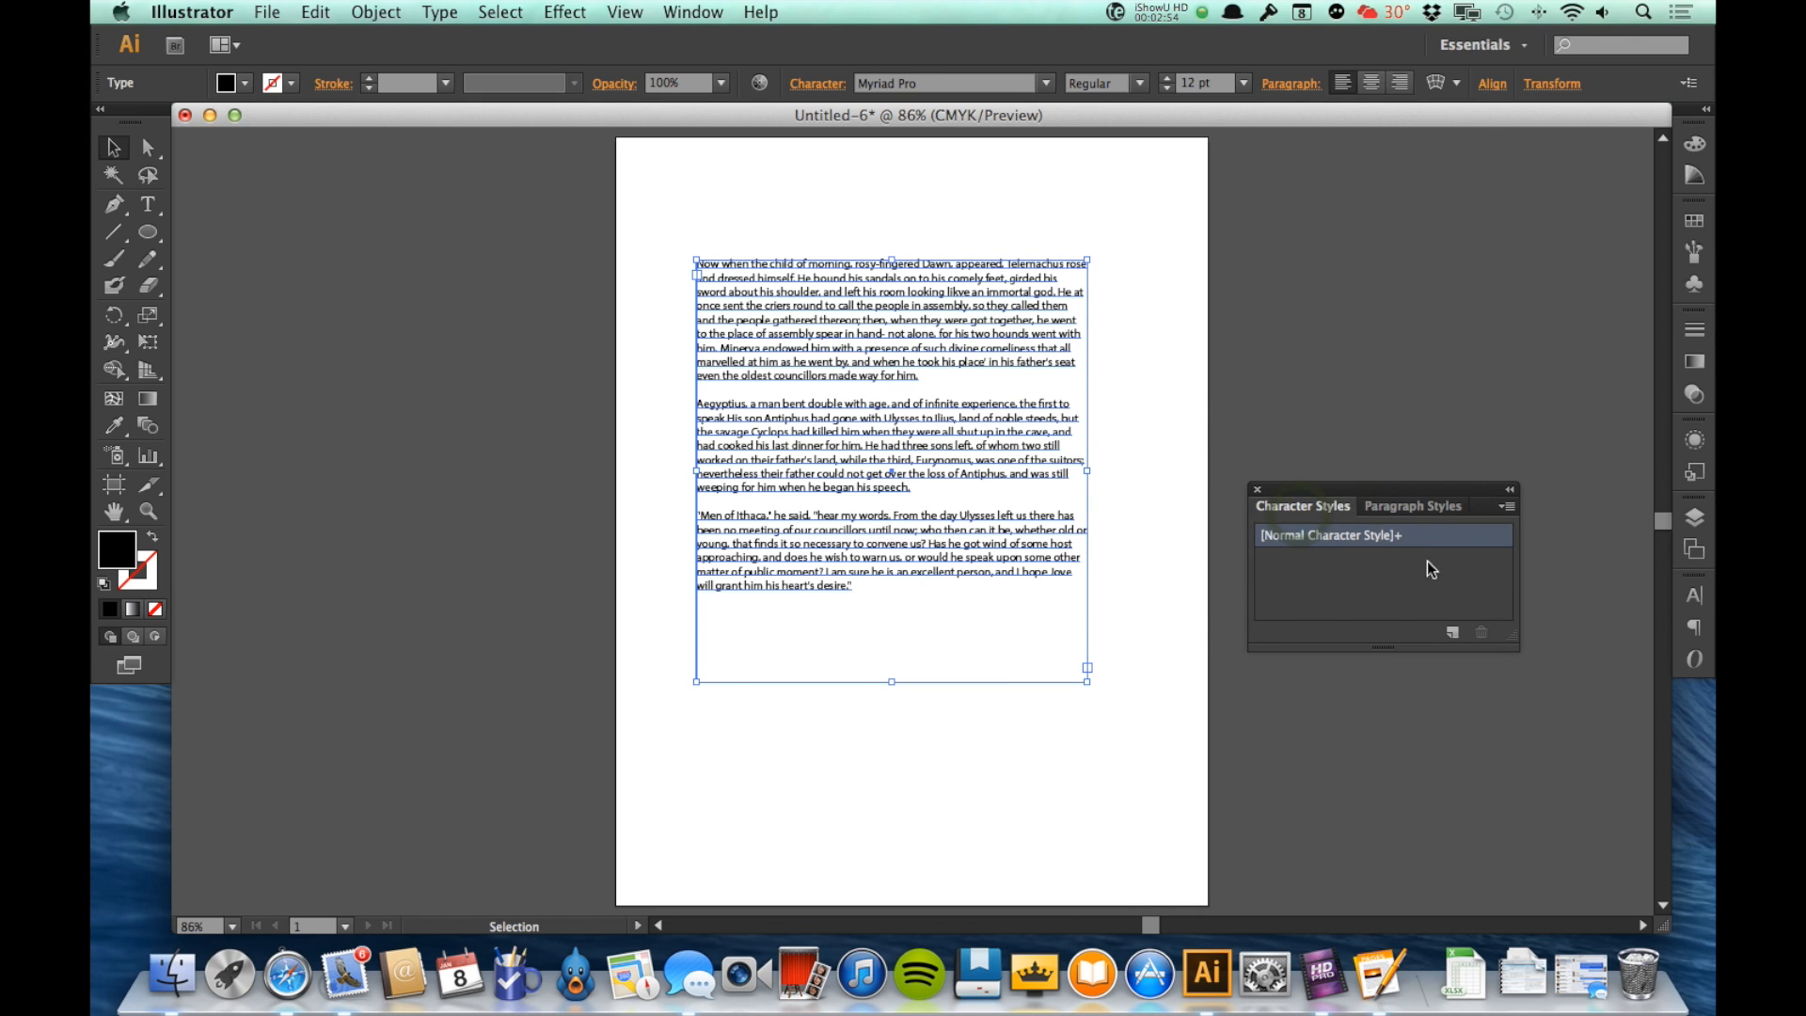
Step: Create a new character style from the selected text frame and apply it, undoing the accidental deletion of the frame
click(1454, 632)
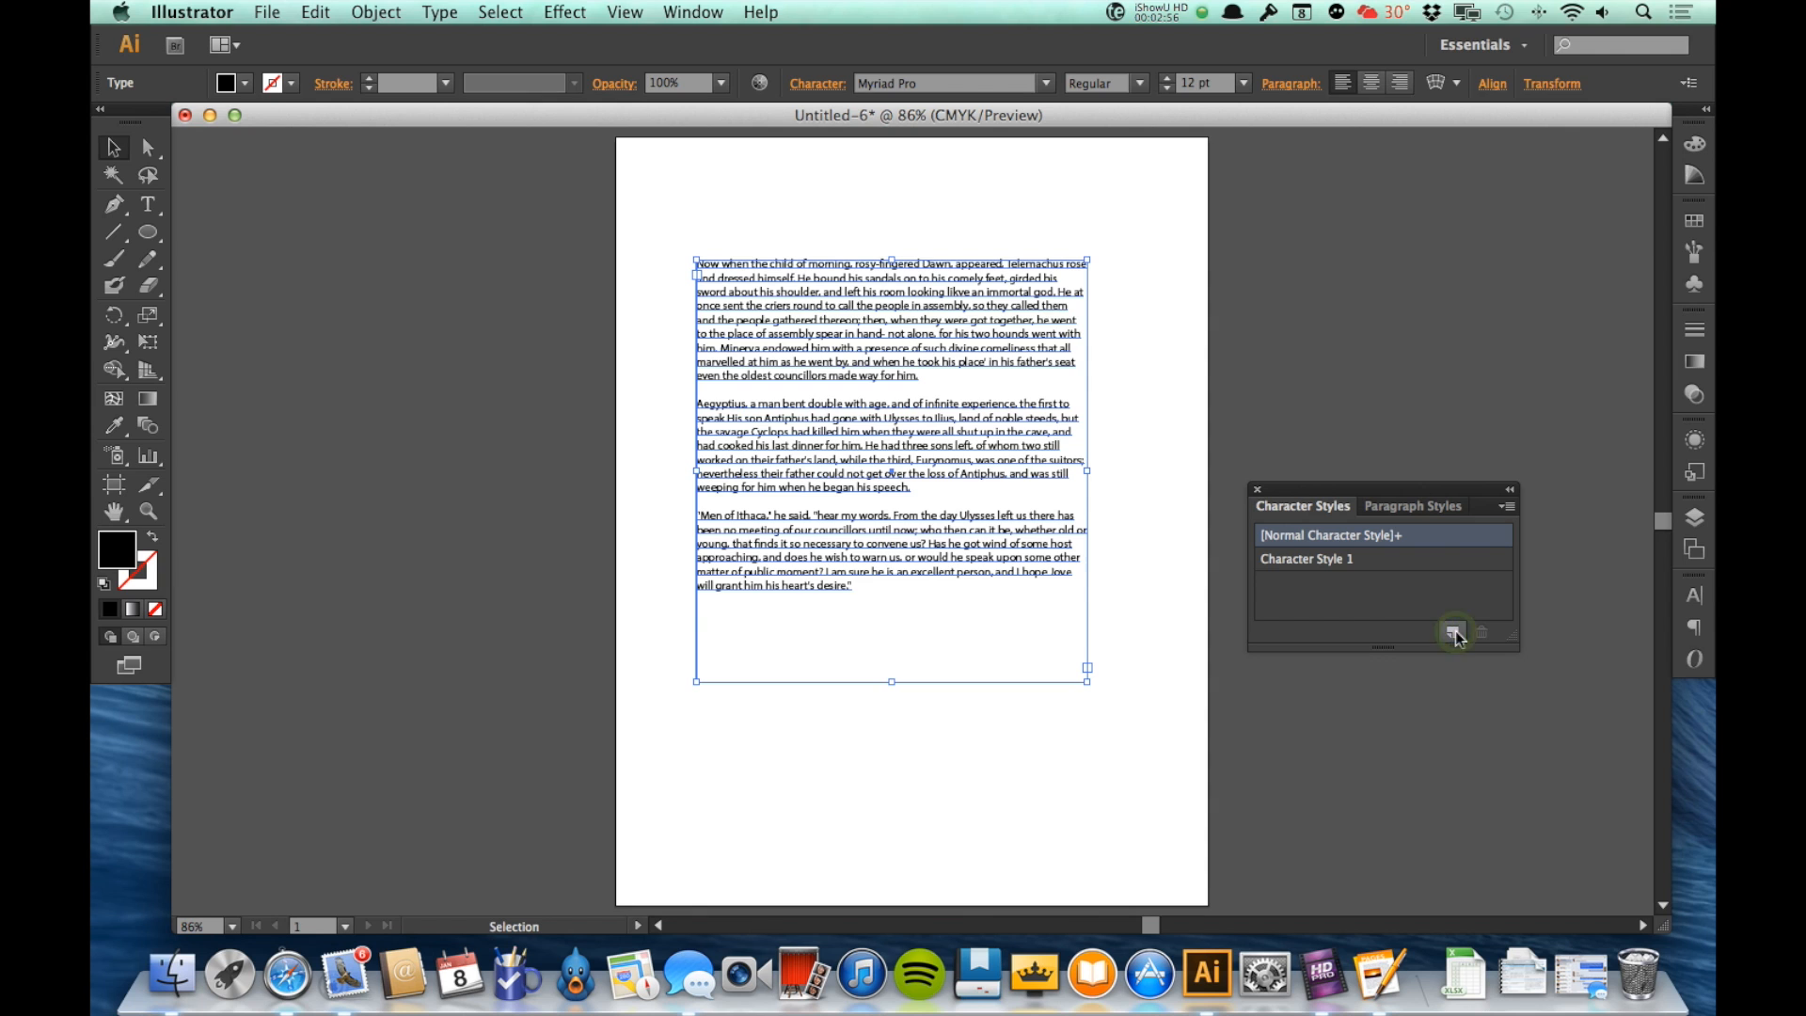
click(1340, 562)
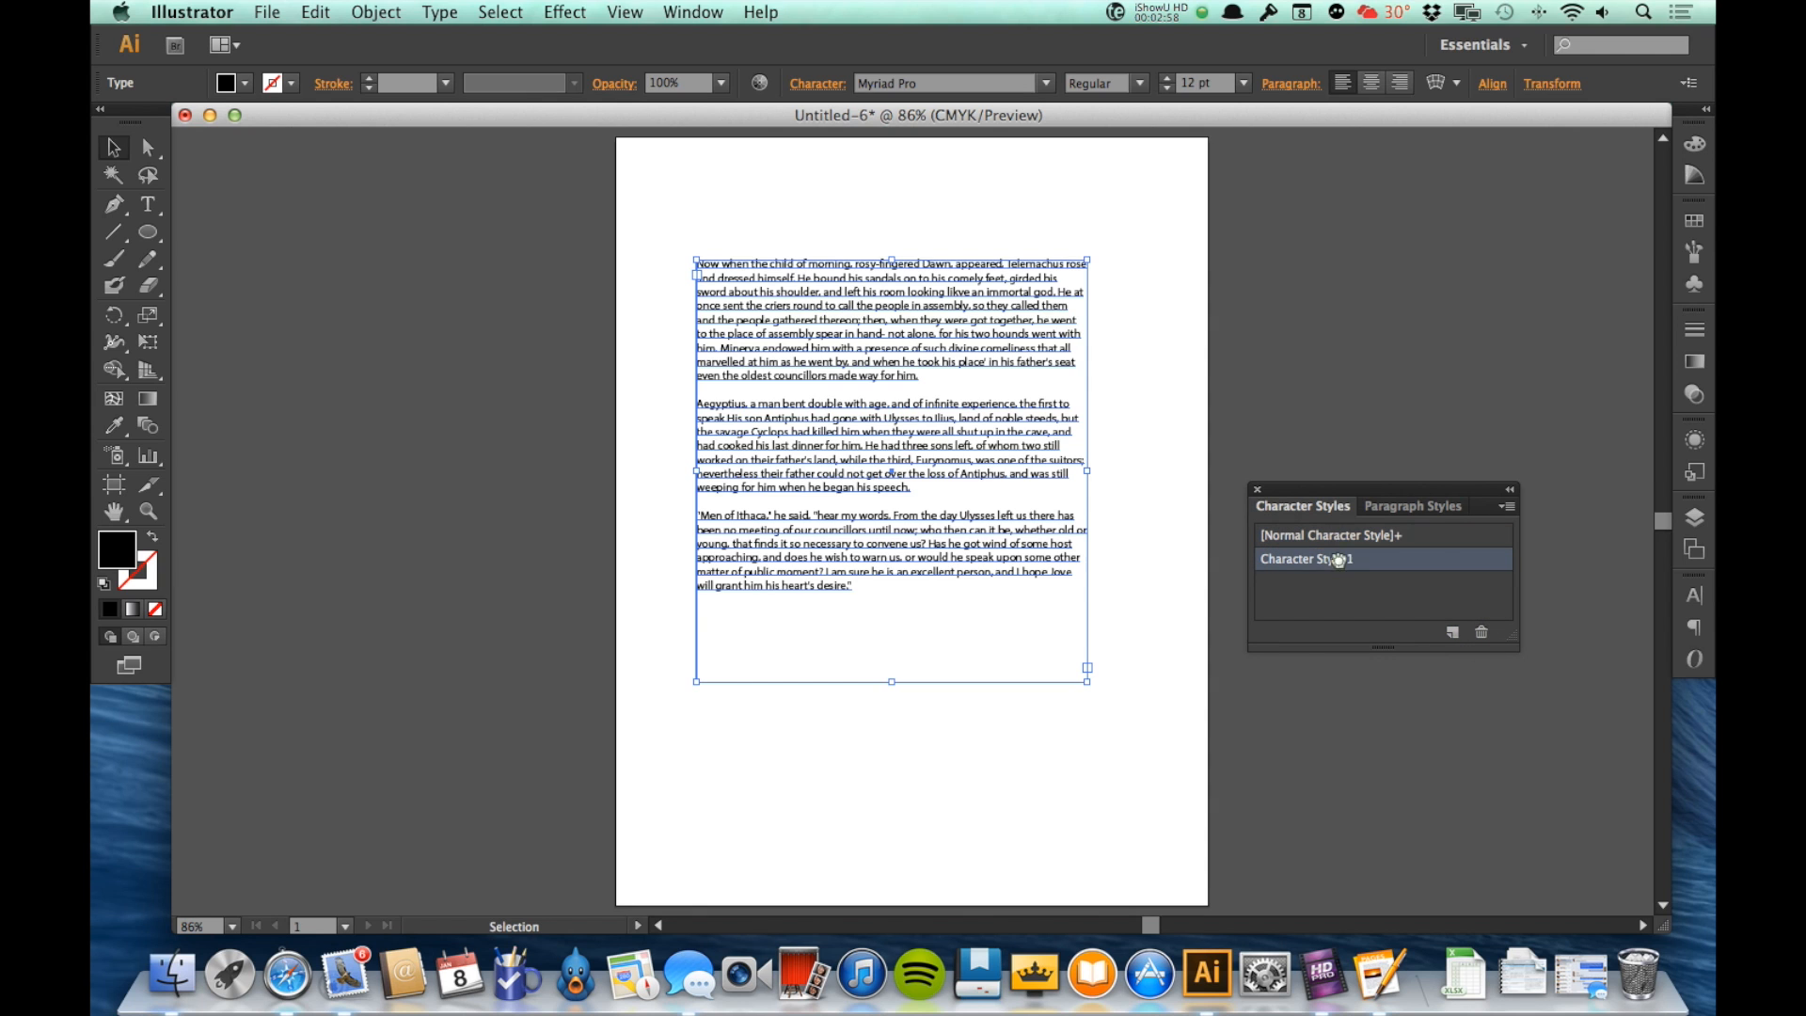
key(Delete)
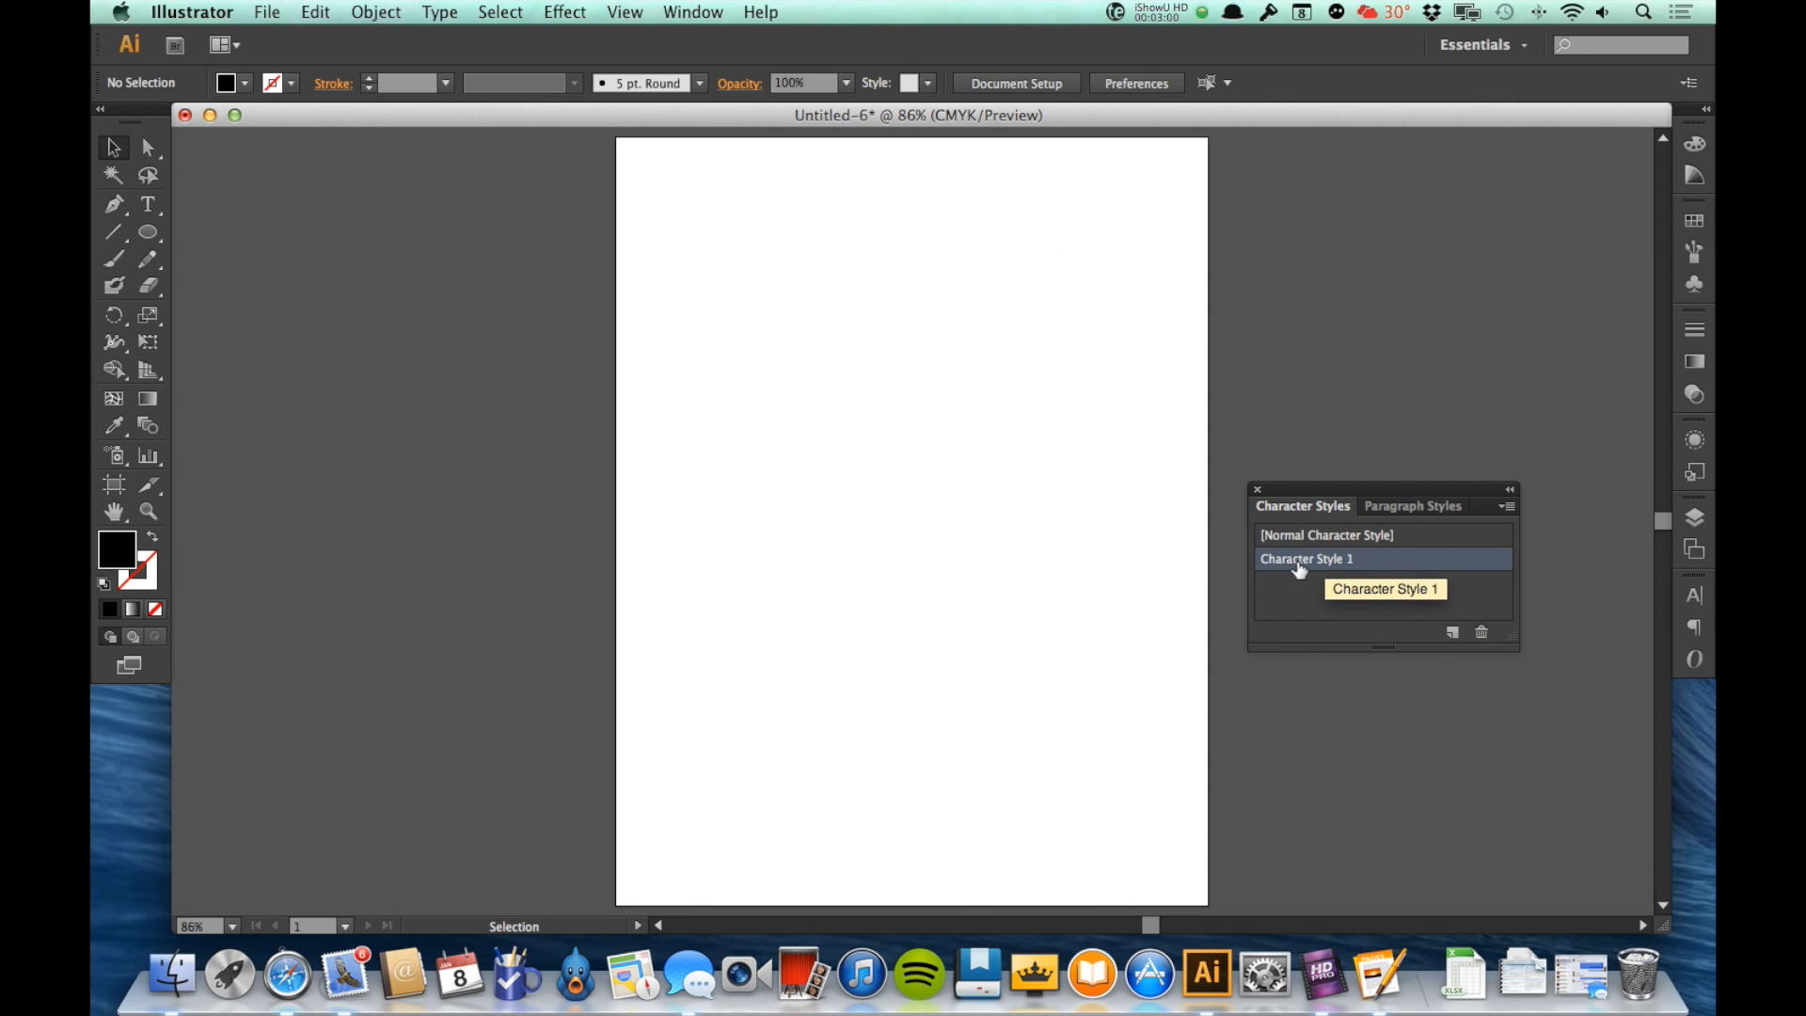
key(ctrl+z)
Step: Set all the text in the frame to Optima at 13 pt
click(921, 414)
triple_click(922, 414)
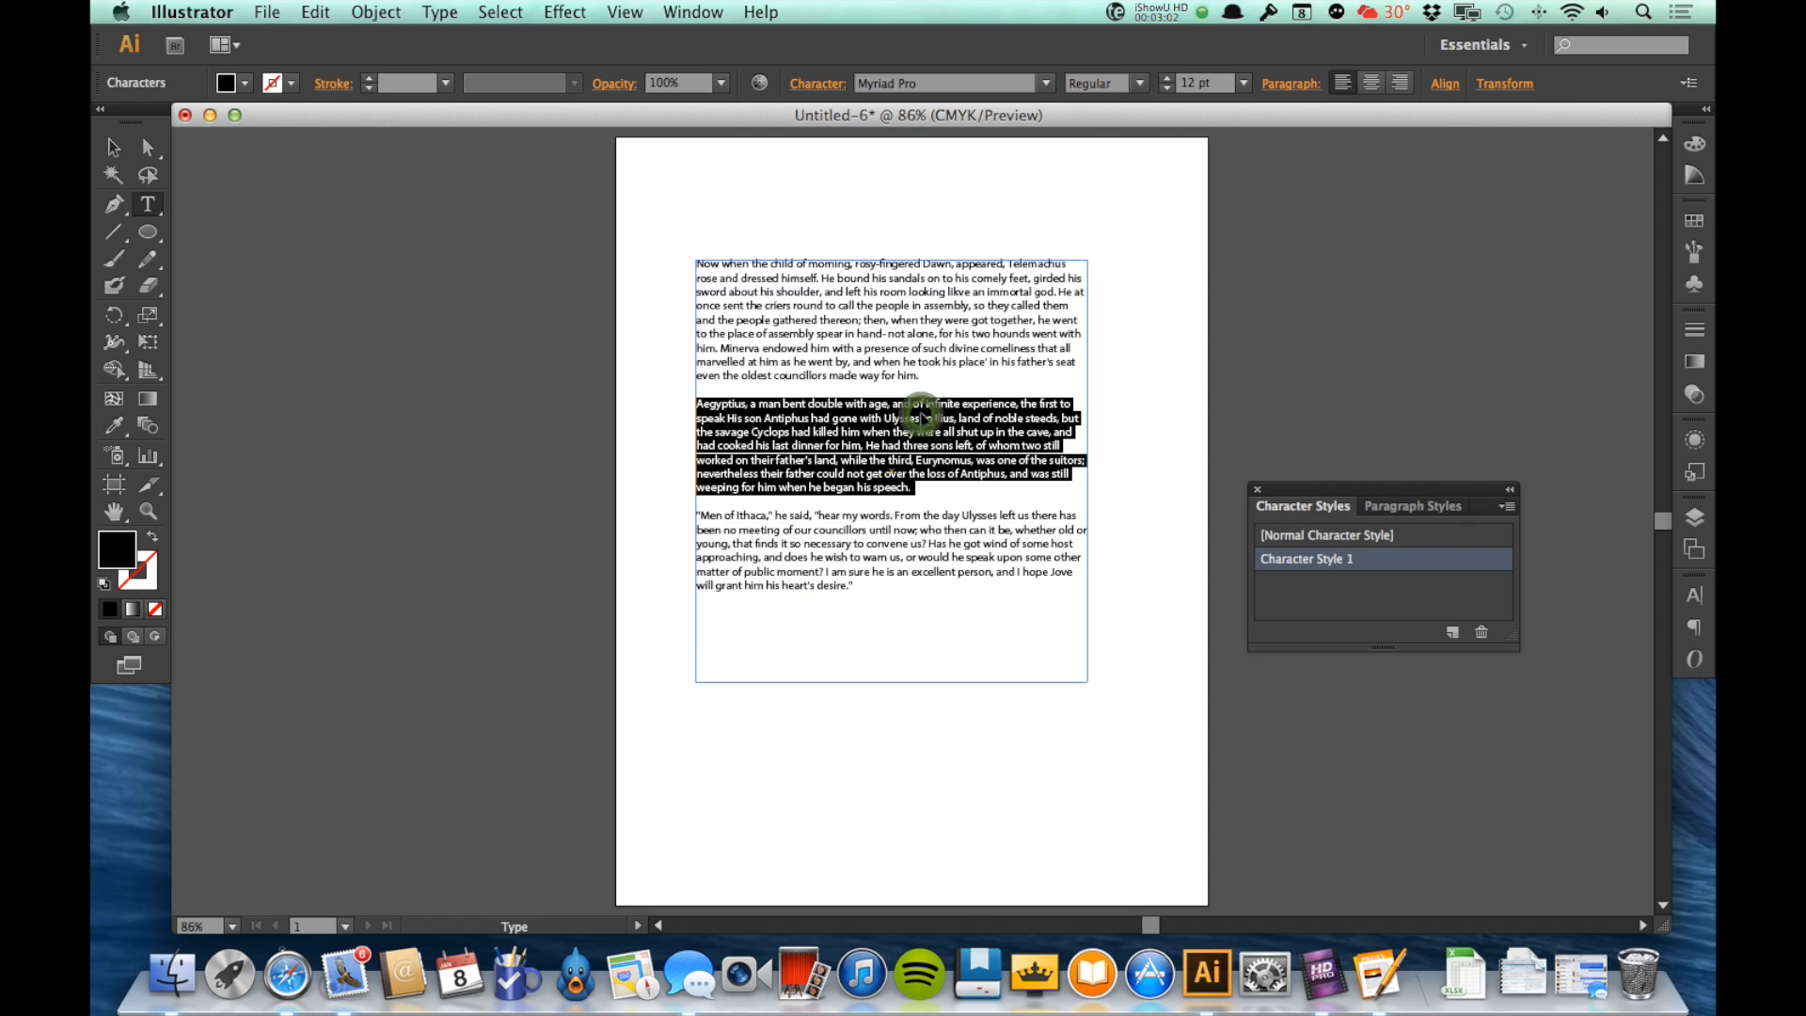
key(super+a)
click(1045, 84)
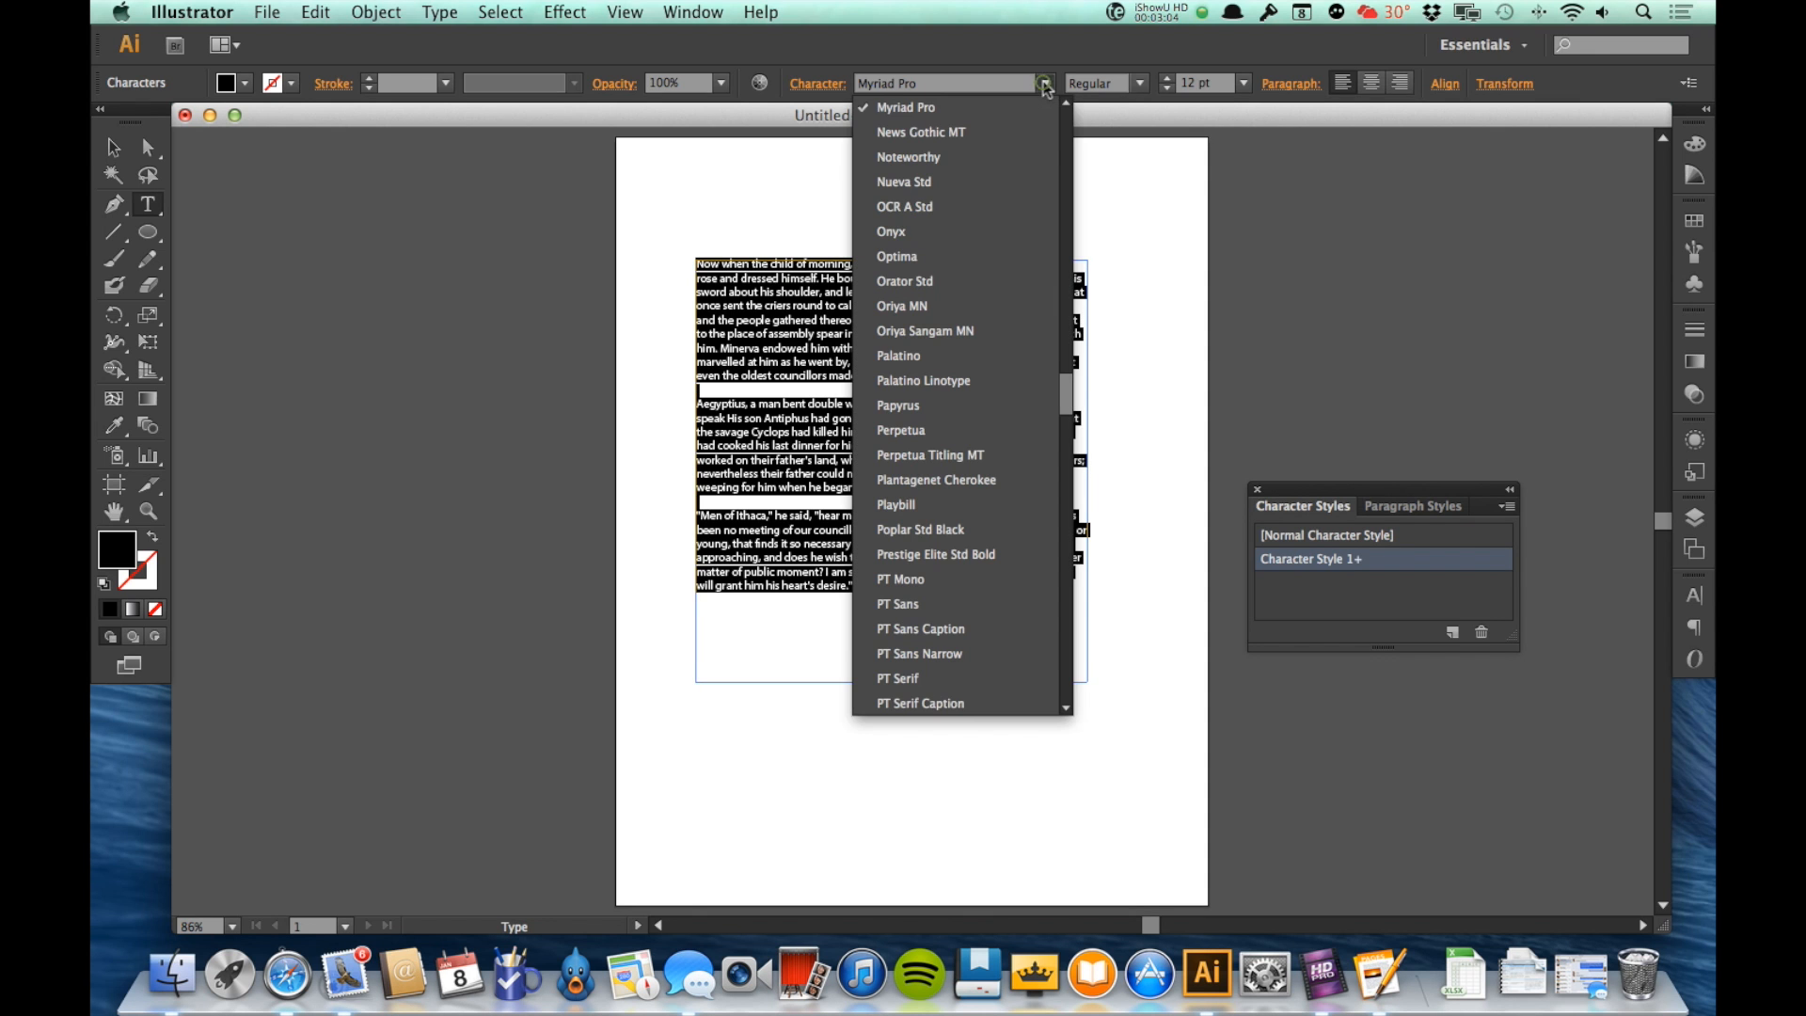
click(936, 256)
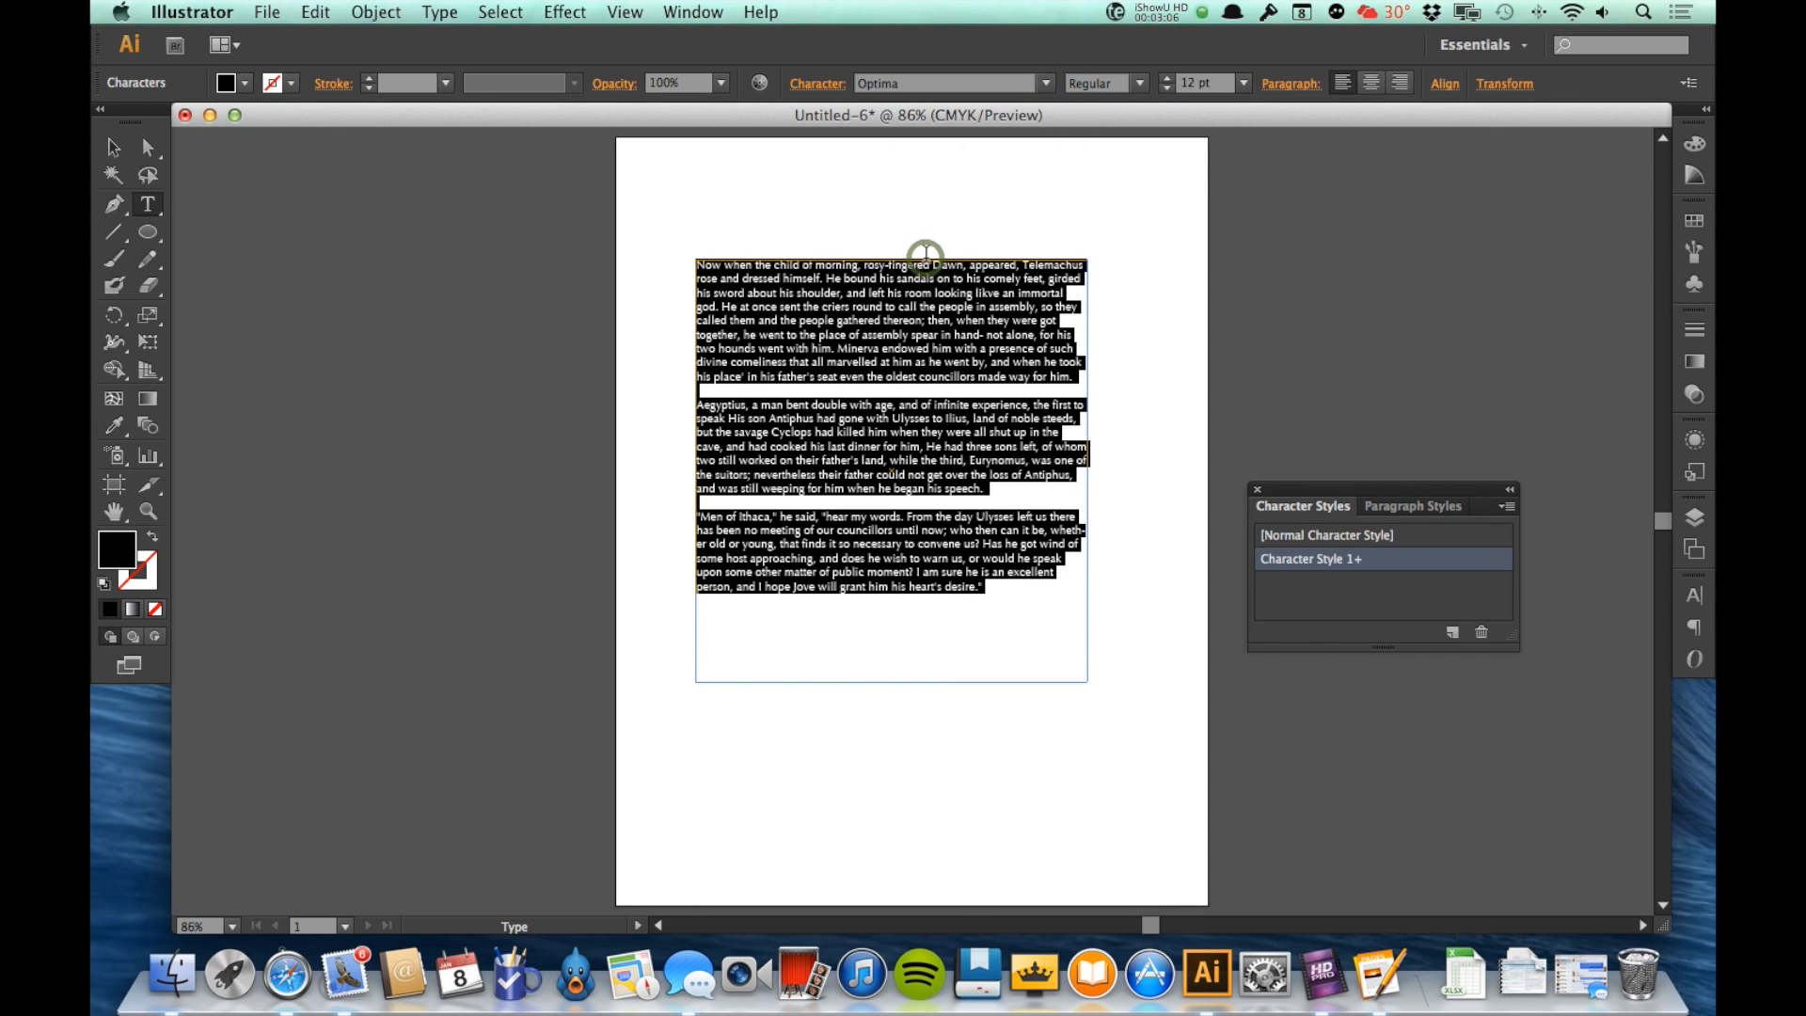
click(1166, 80)
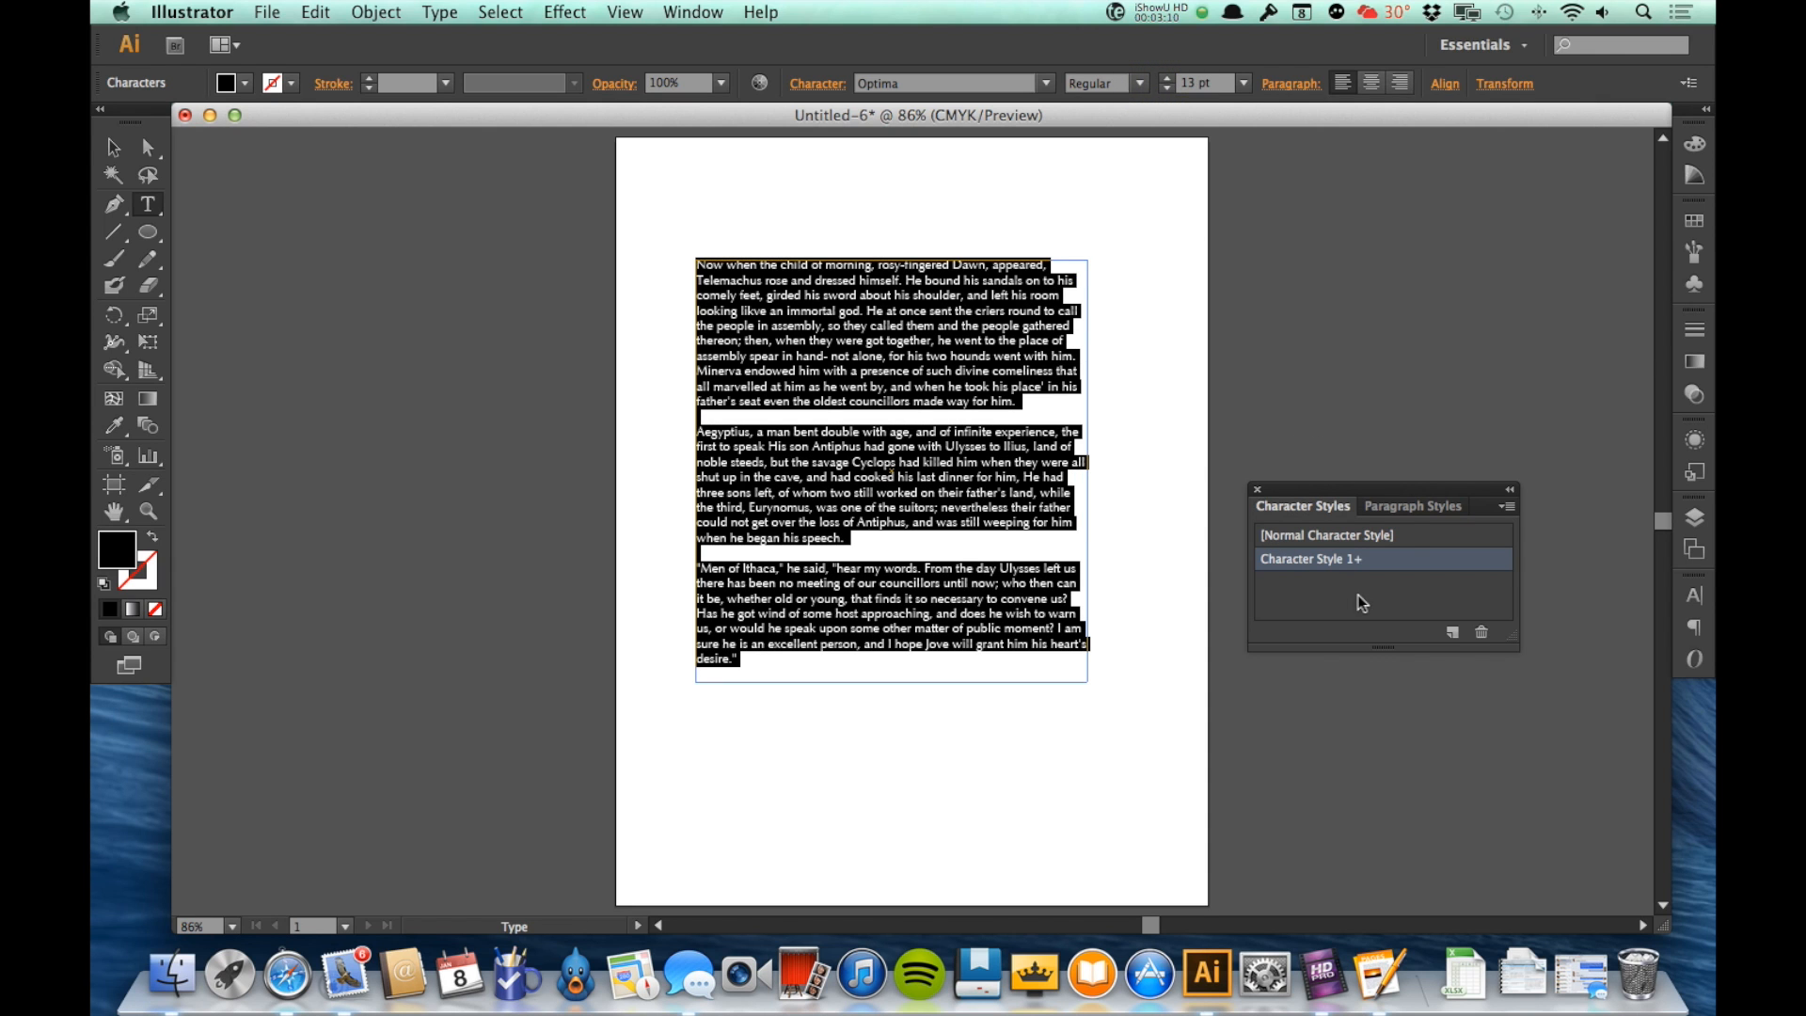
Step: Create a second character style from the reformatted text and close its name field without renaming it
click(1454, 634)
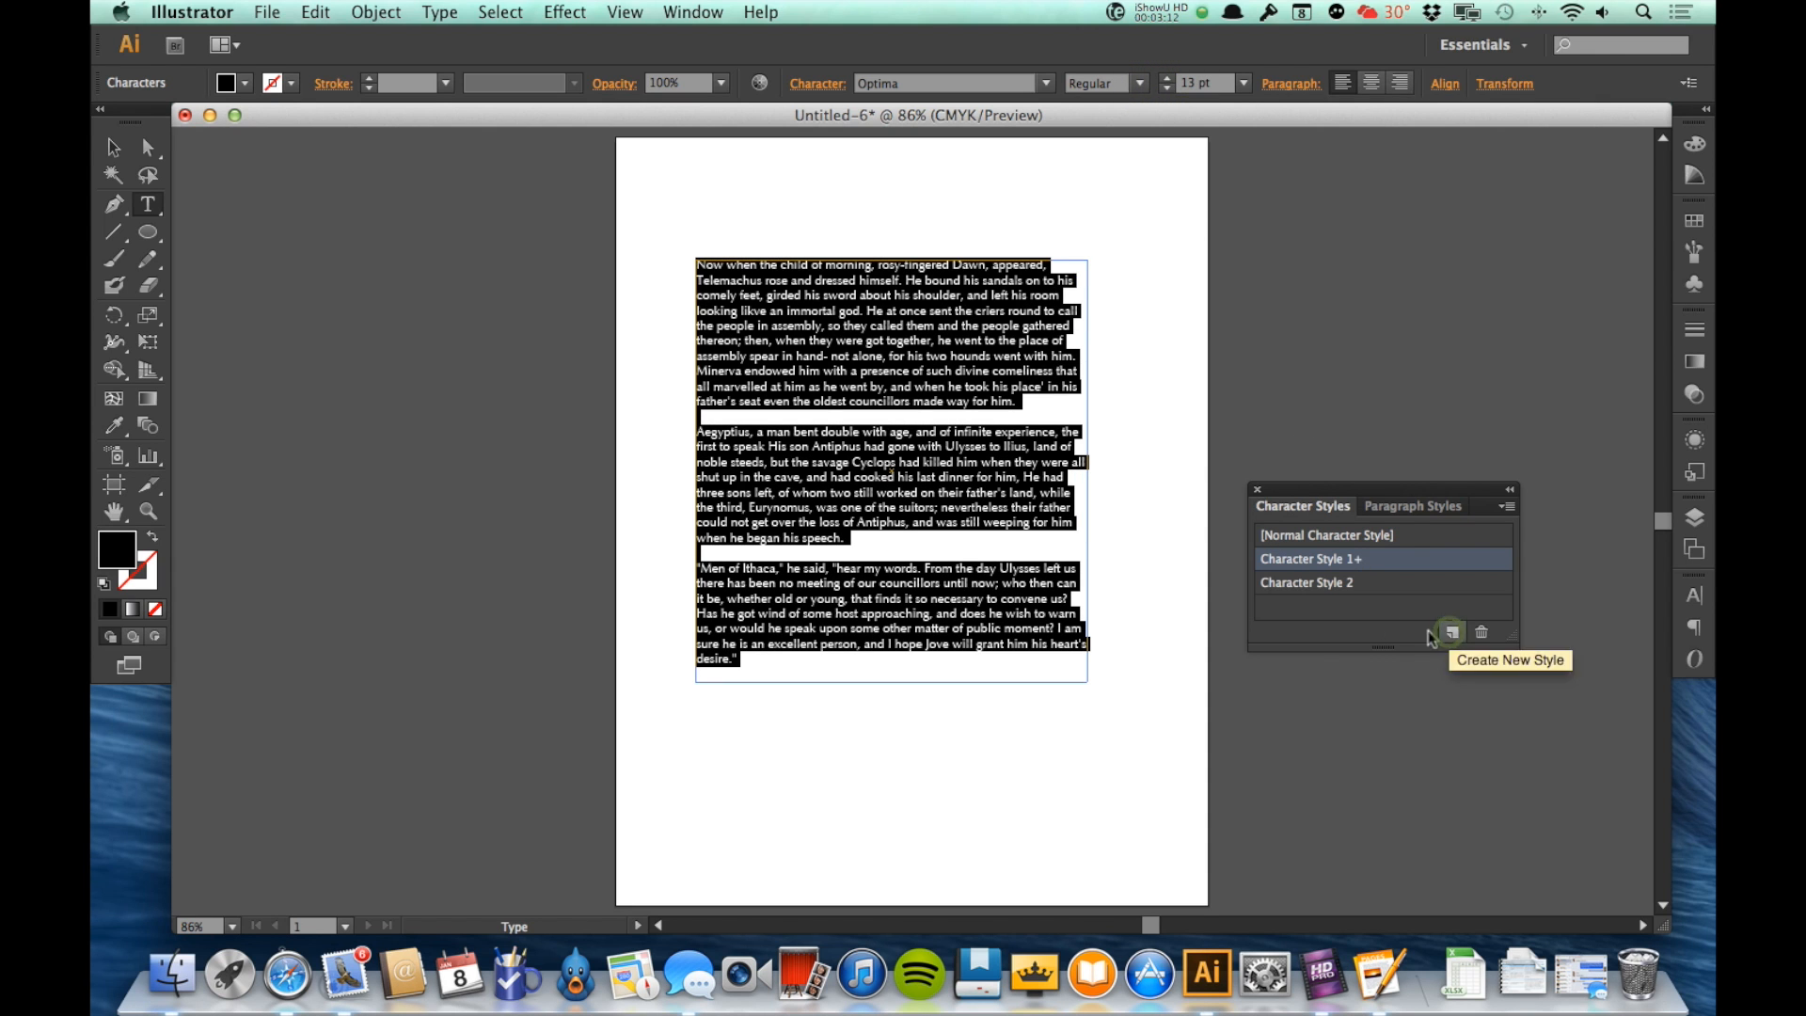
double_click(1315, 587)
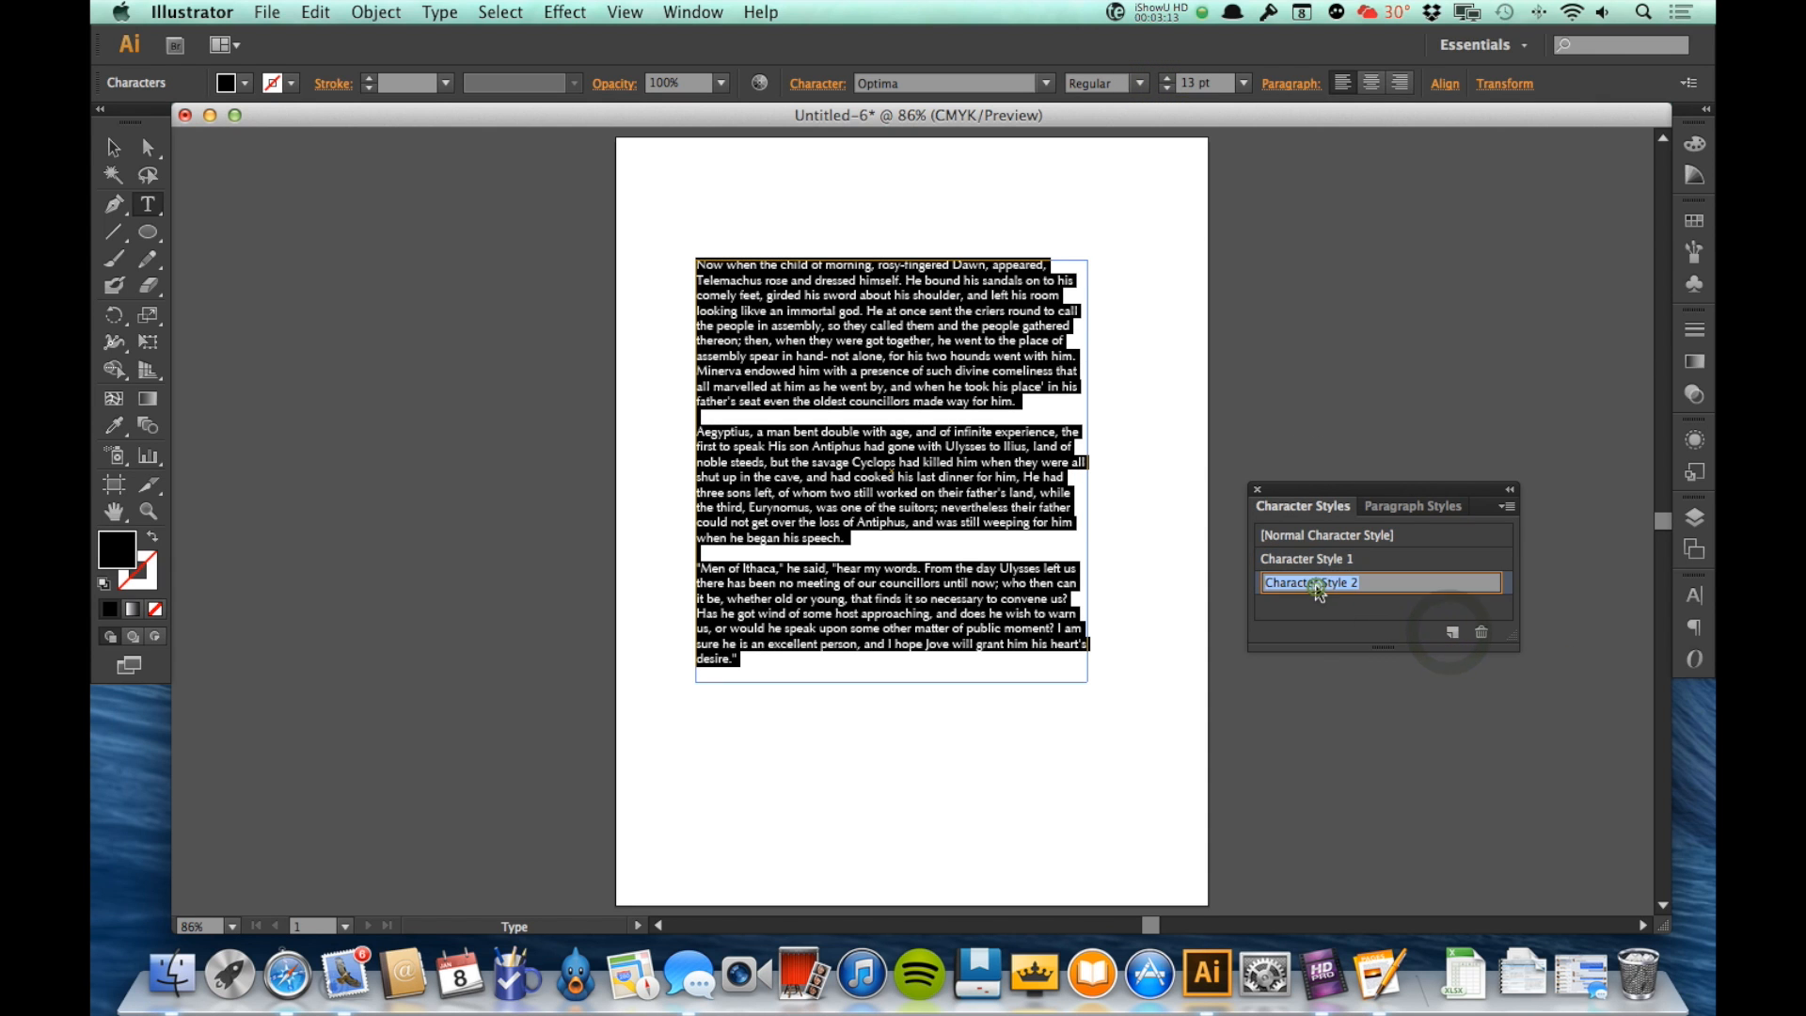
click(1360, 609)
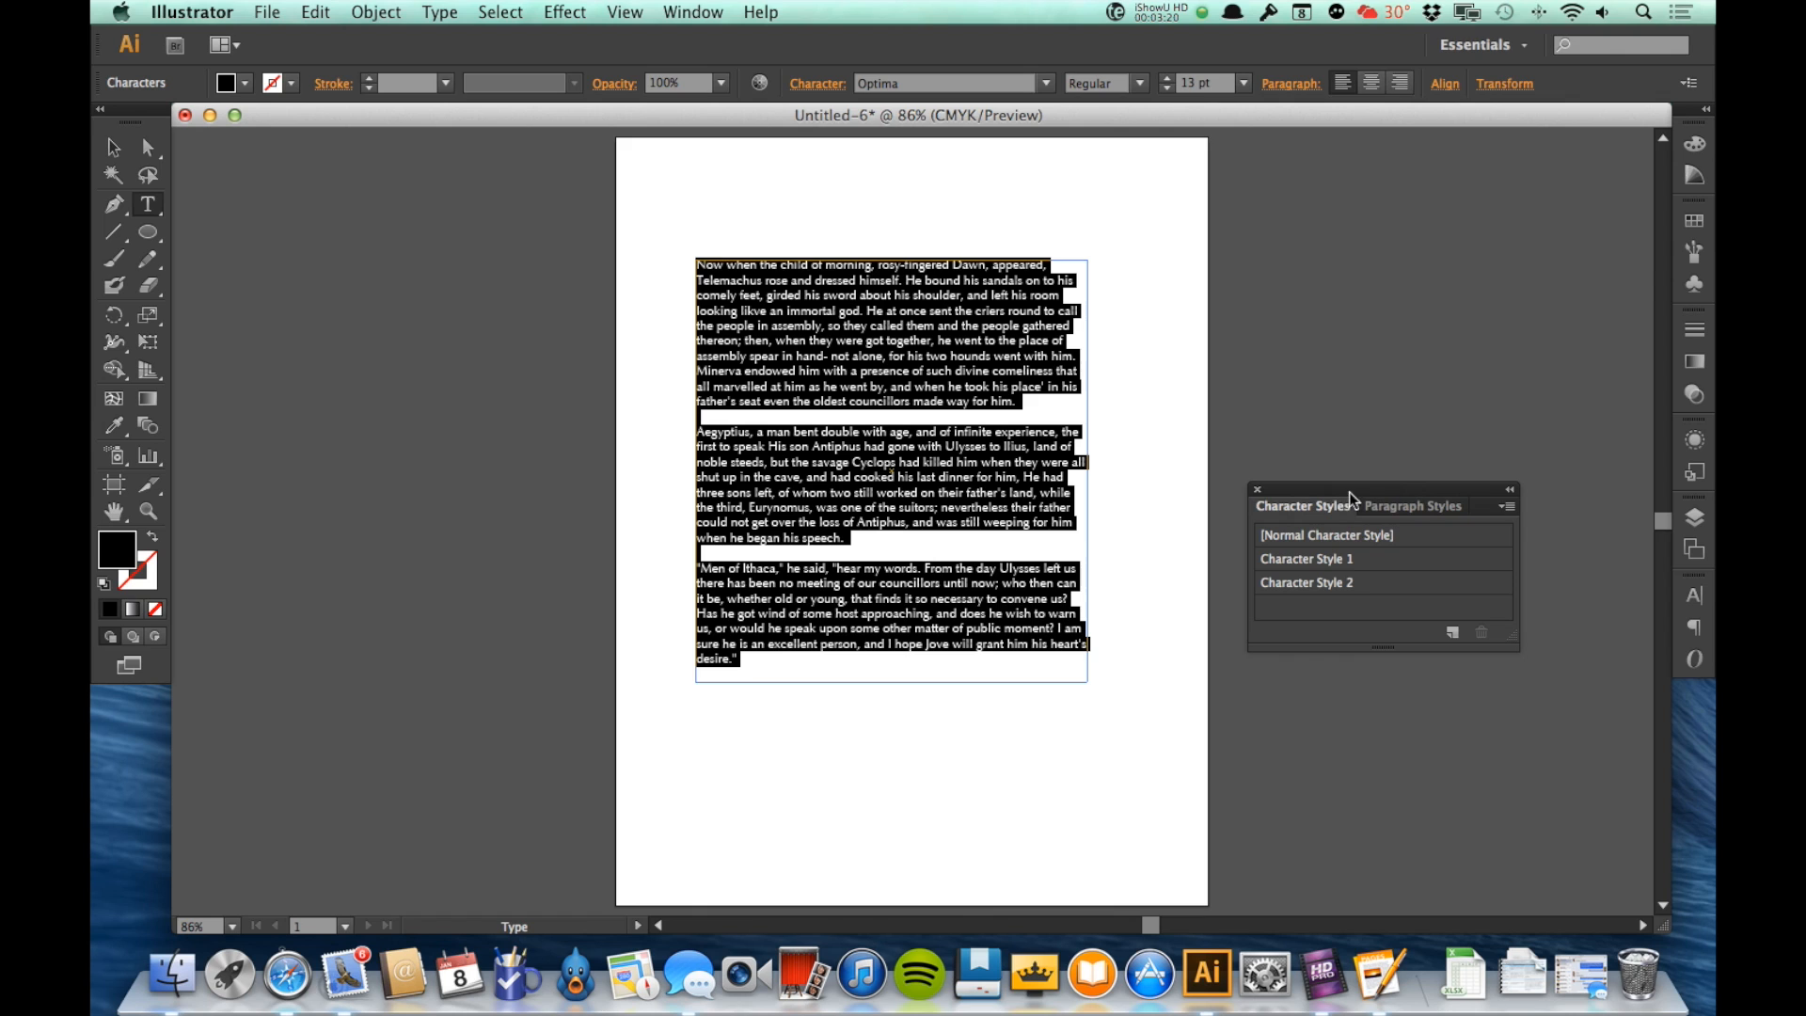
Step: View the Paragraph Styles, return to the Character Styles and dock both style lists
click(1392, 510)
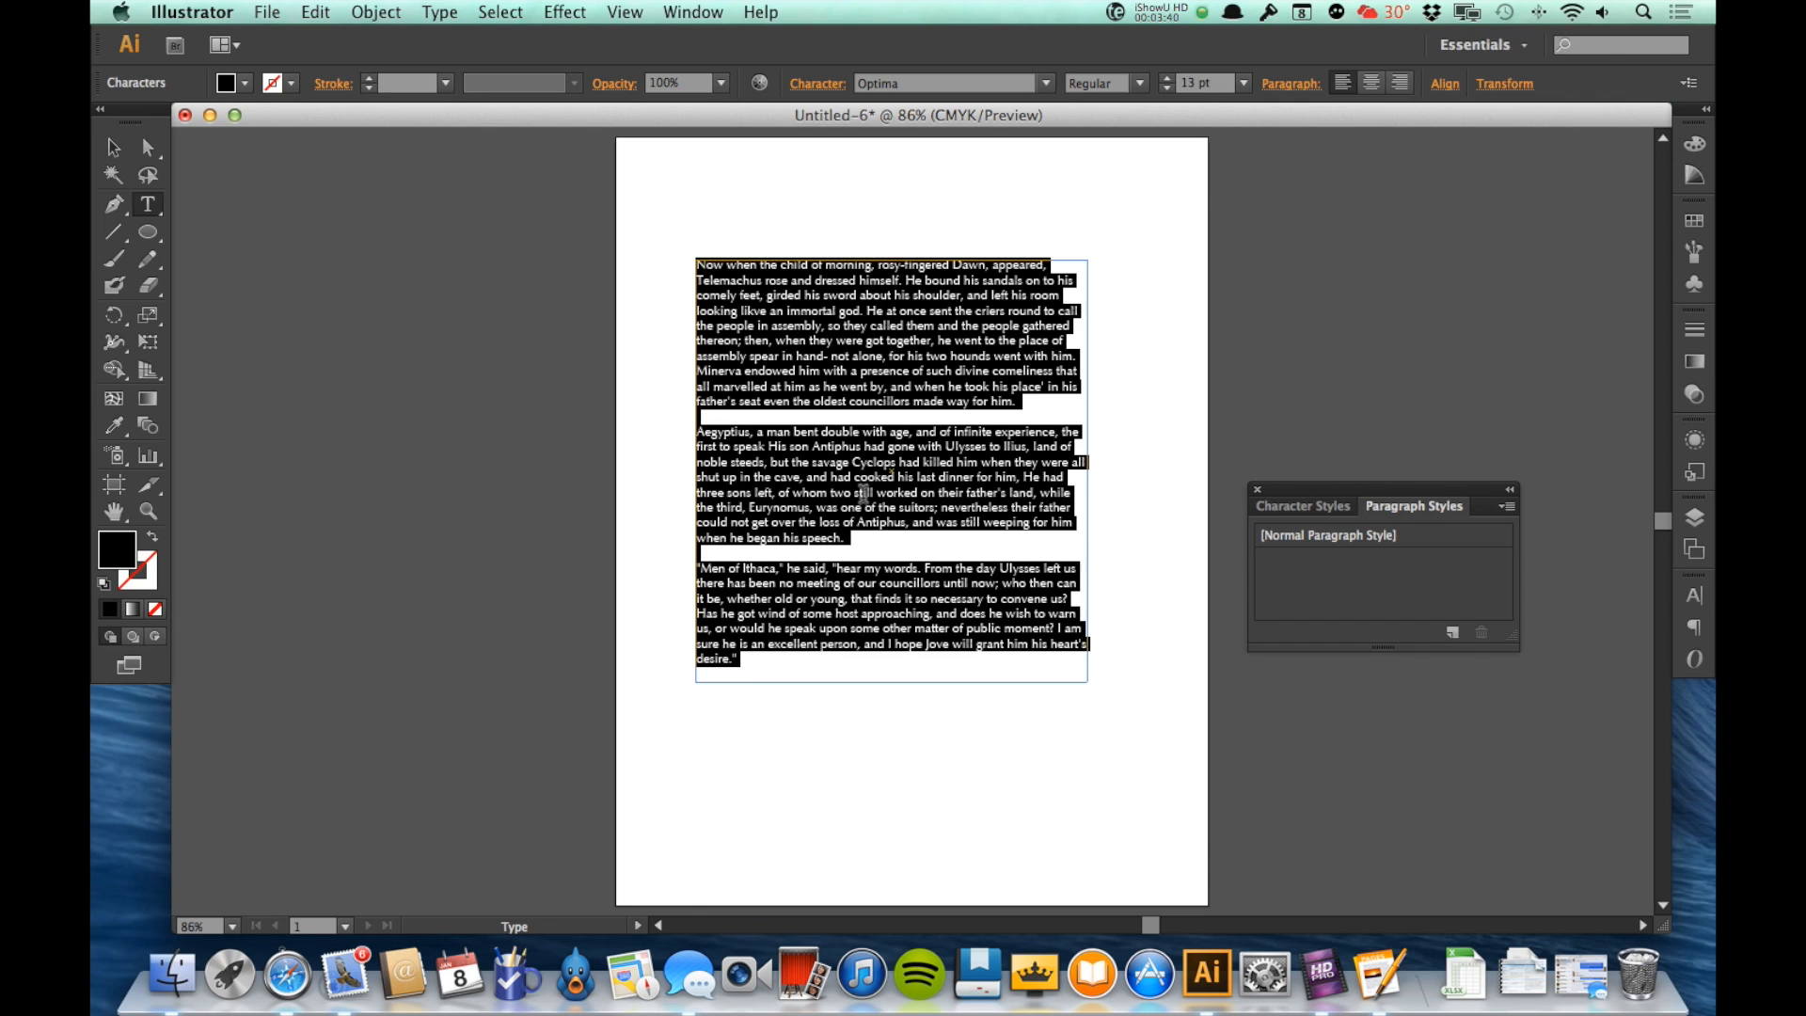
click(1305, 510)
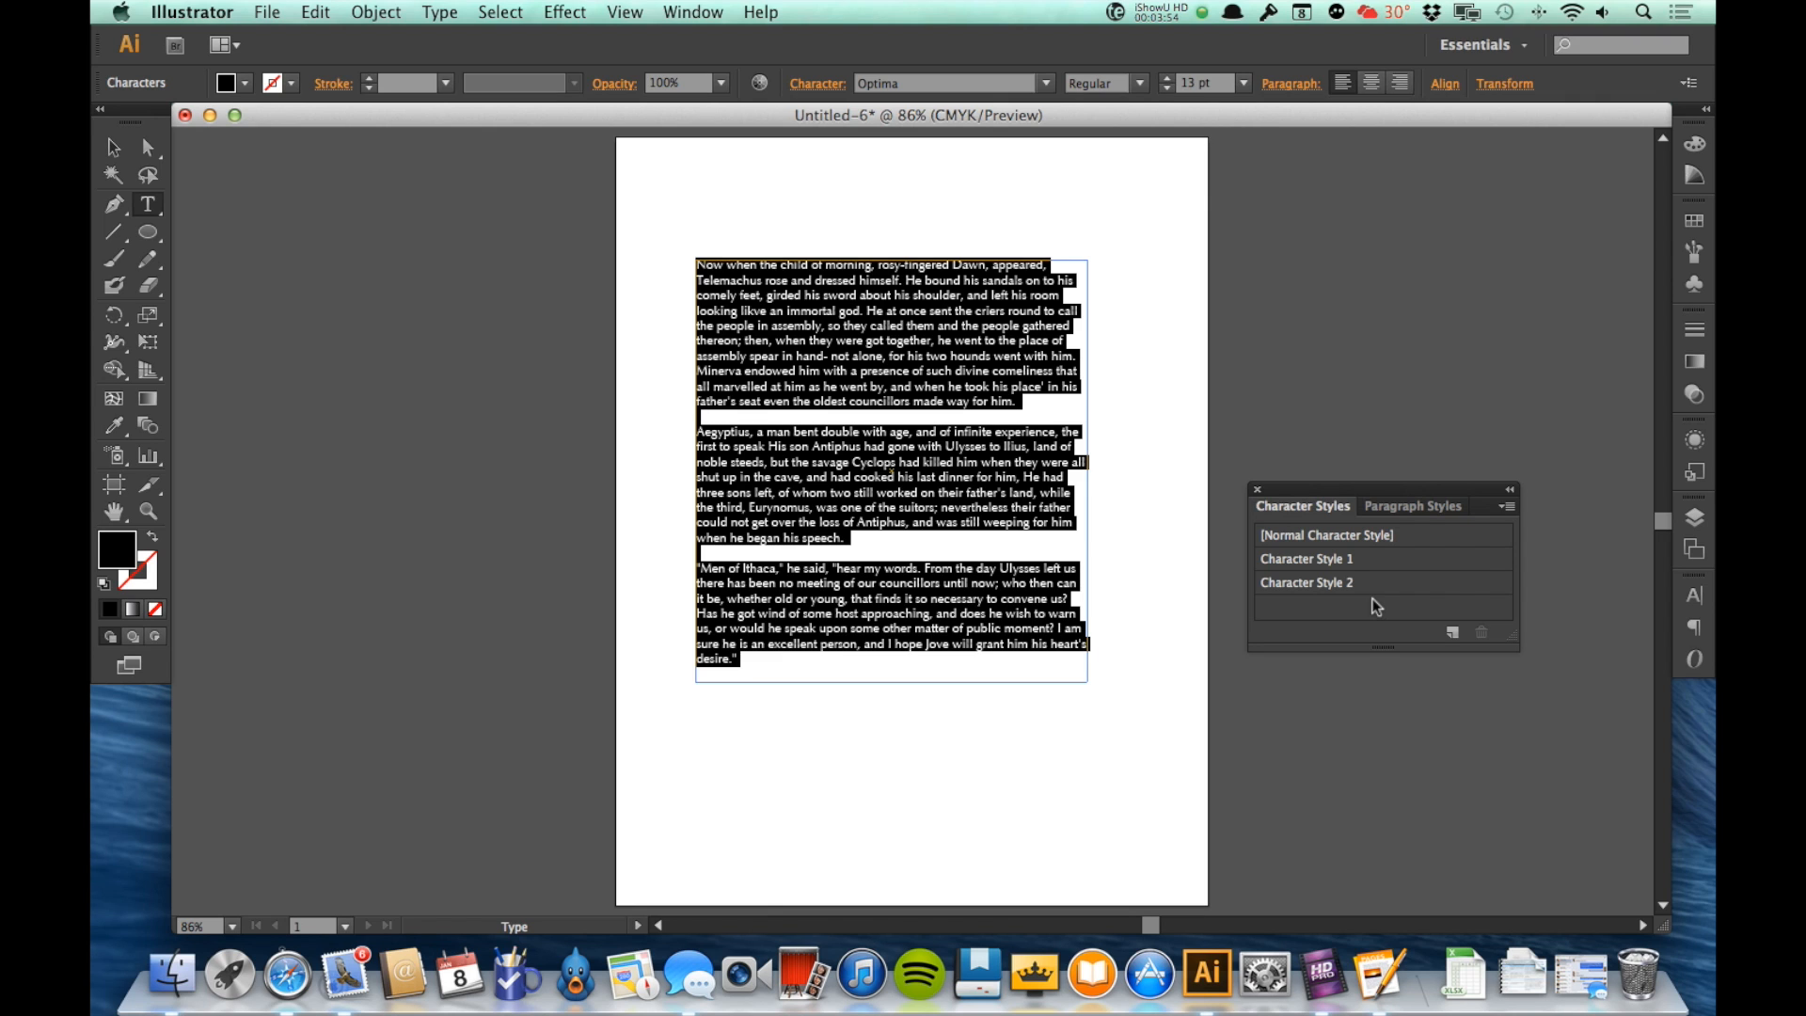
drag(1346, 513, 1683, 689)
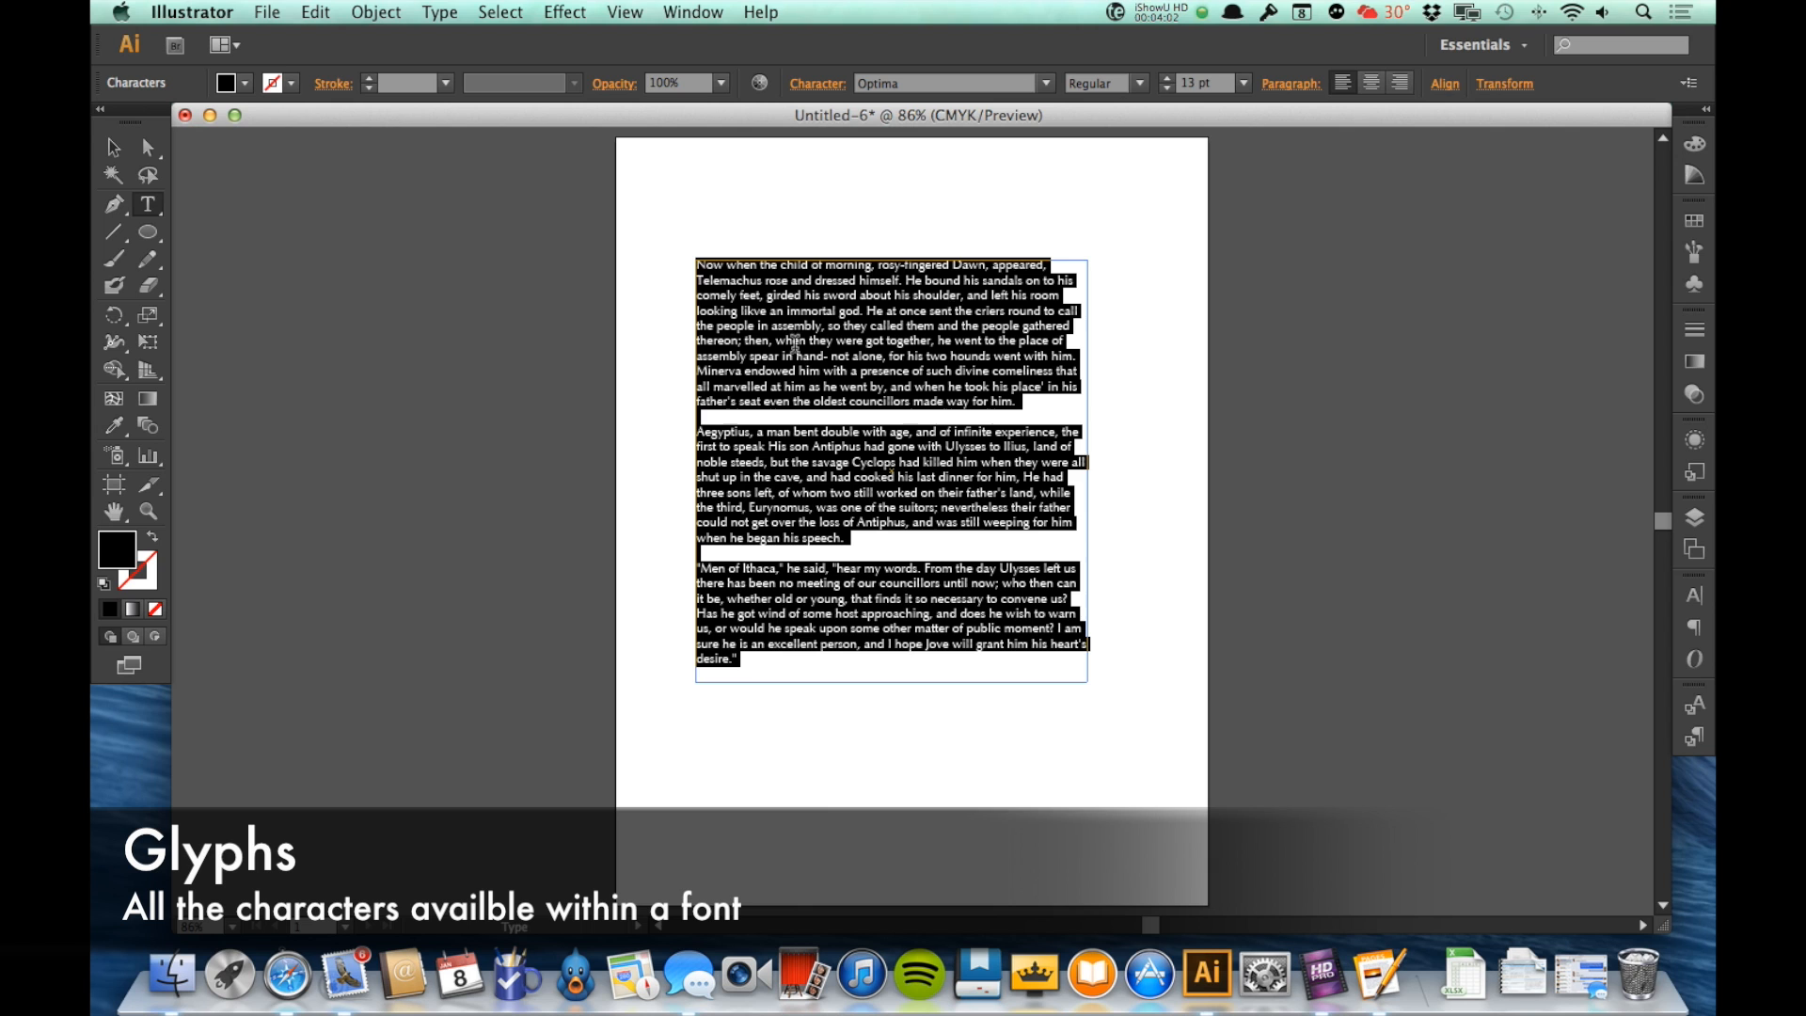
Step: Deselect the text and show the Glyphs, enlarged and placed beside the text frame
click(908, 403)
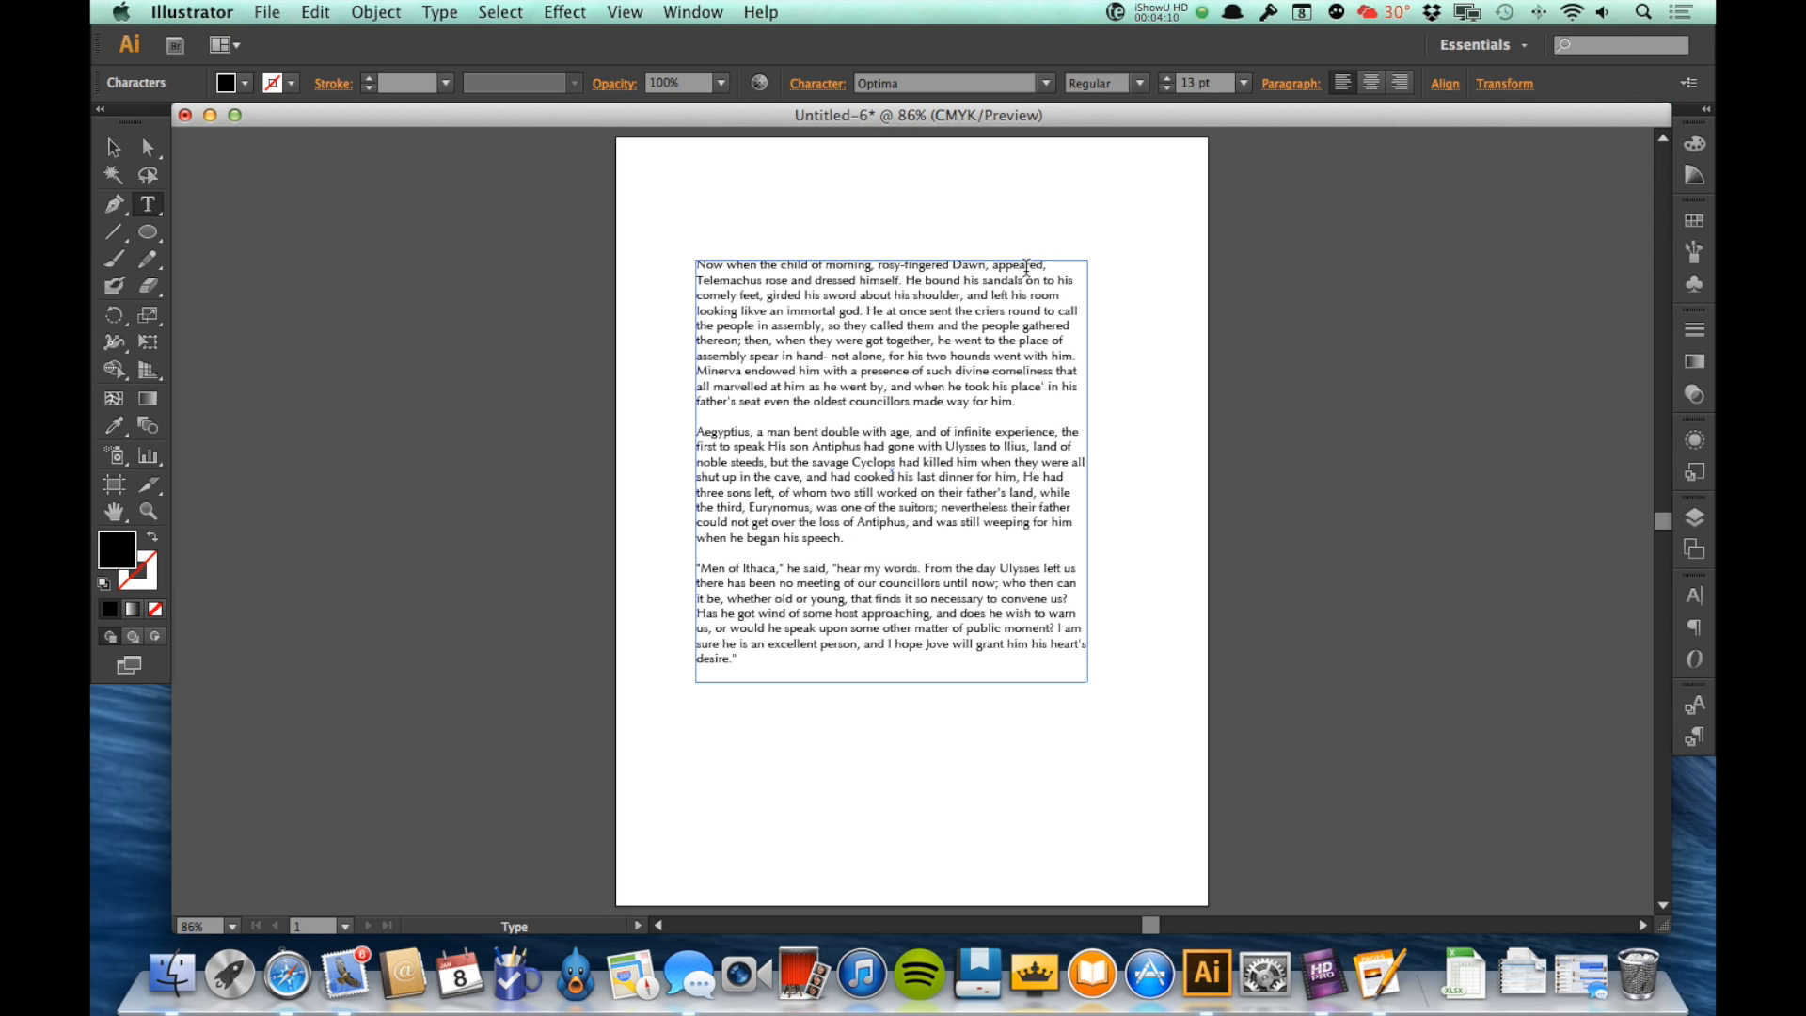
click(690, 12)
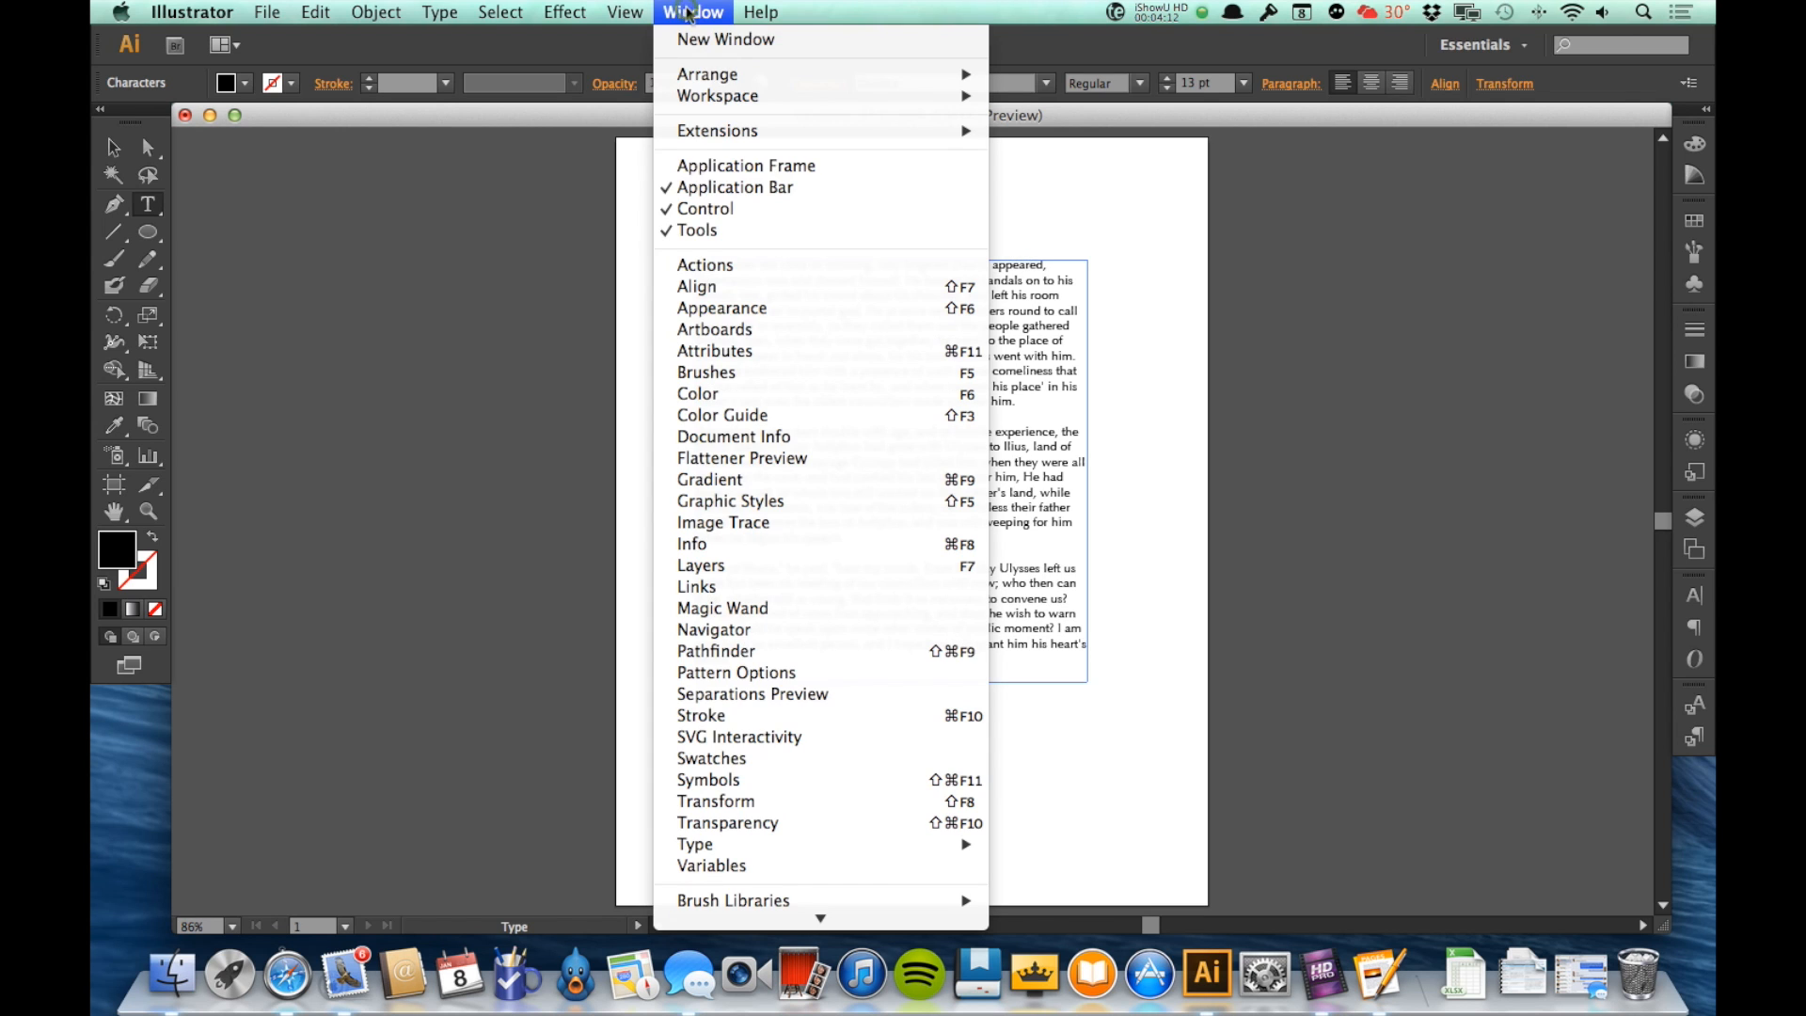
mouse_move(964, 851)
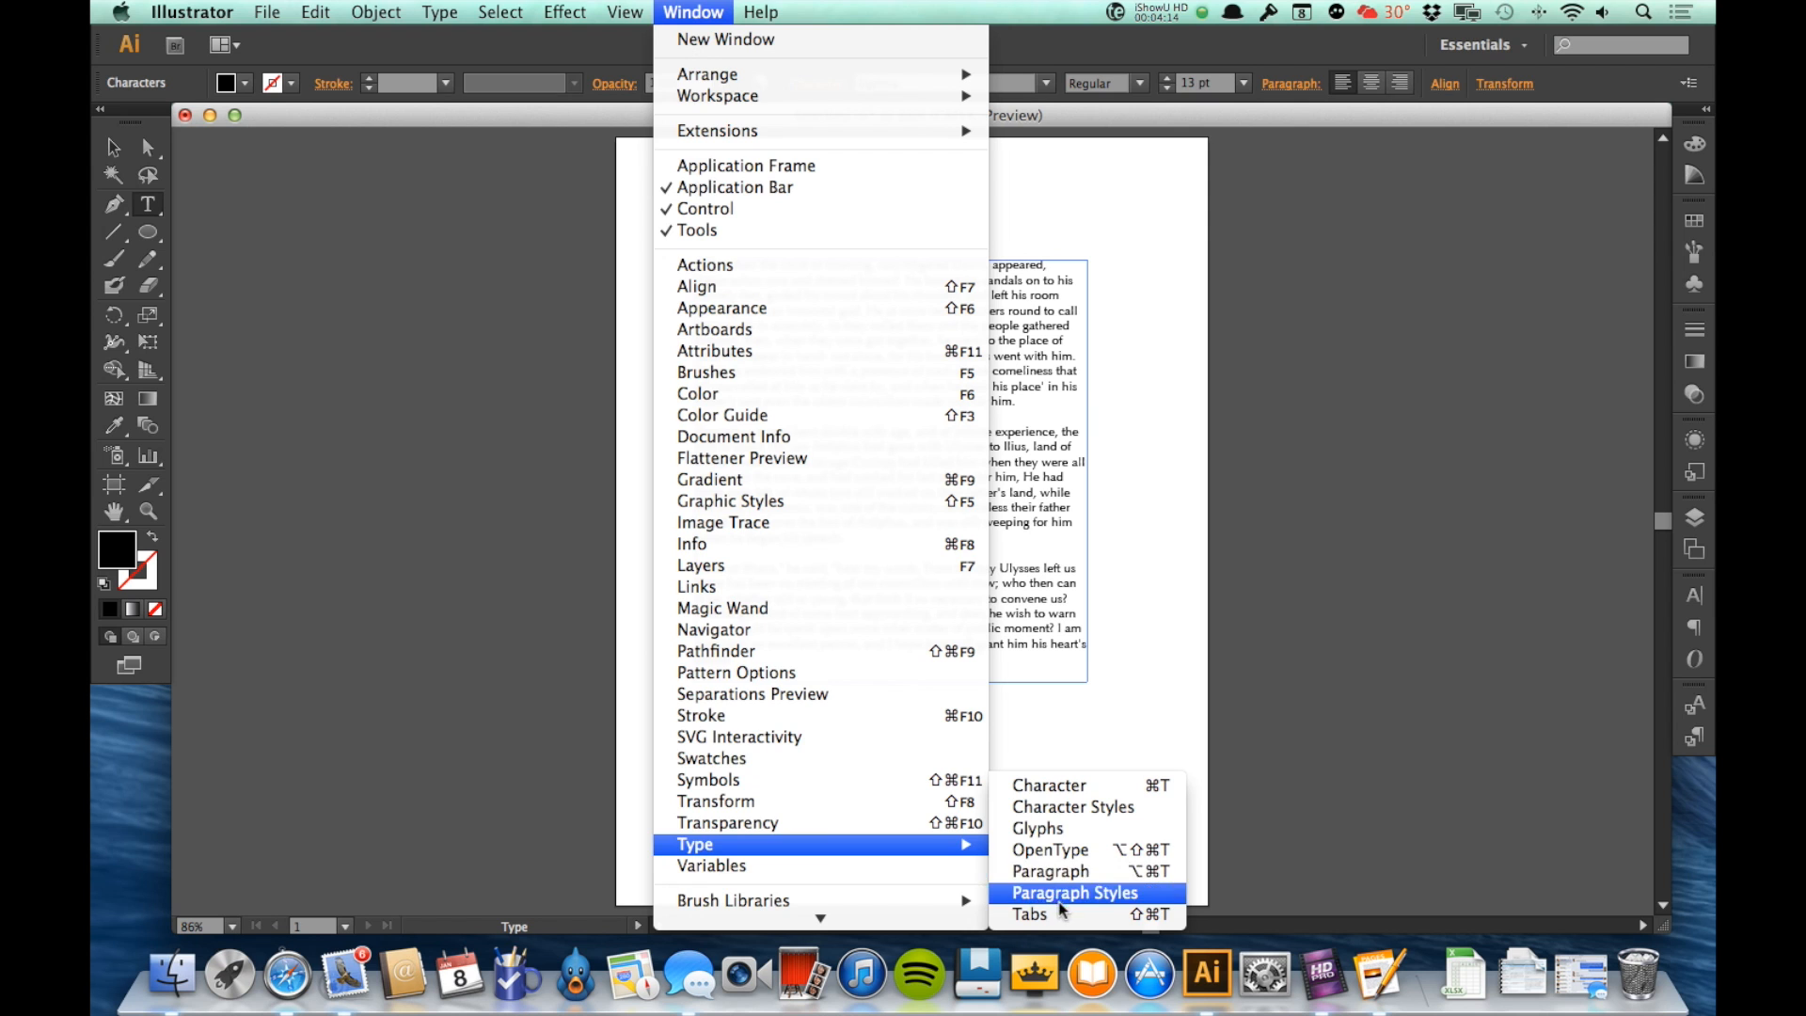
click(1056, 829)
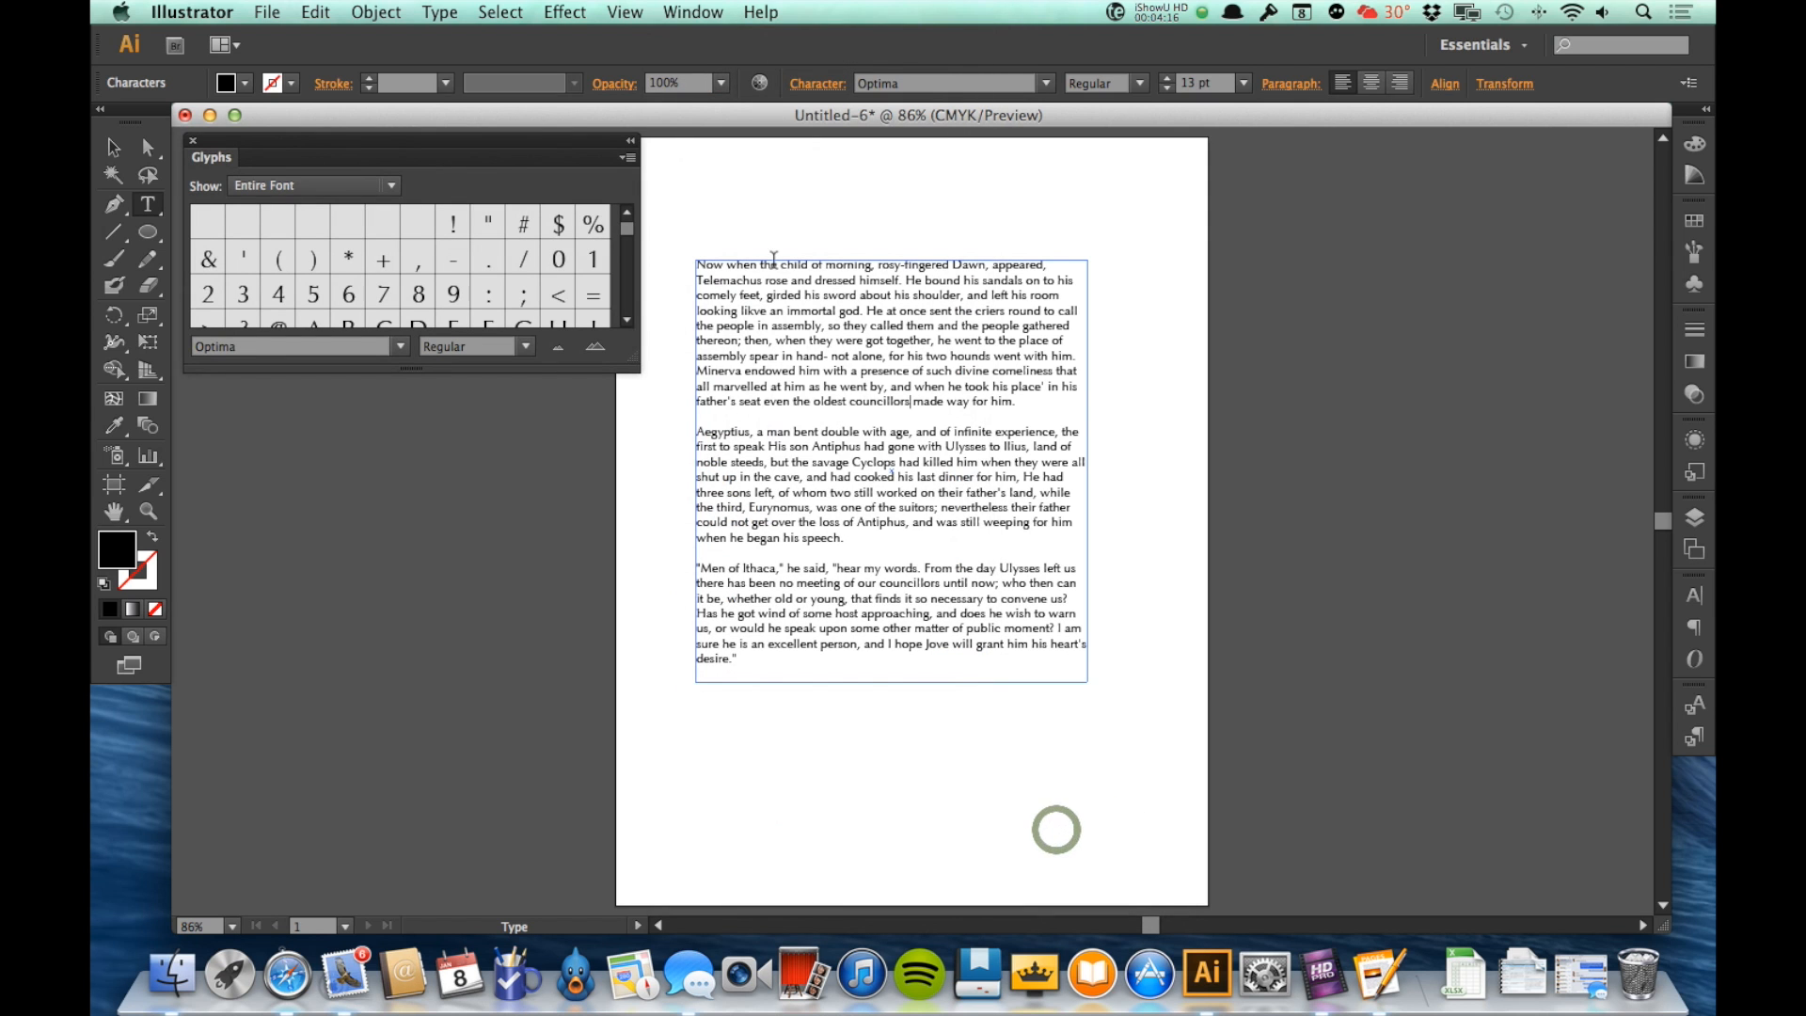
drag(491, 148, 1272, 261)
drag(1352, 220, 1507, 163)
drag(1644, 376, 1670, 847)
Step: Look through the Optima glyphs and the list of fonts whose glyphs can be shown
scroll(1479, 596, down, 3)
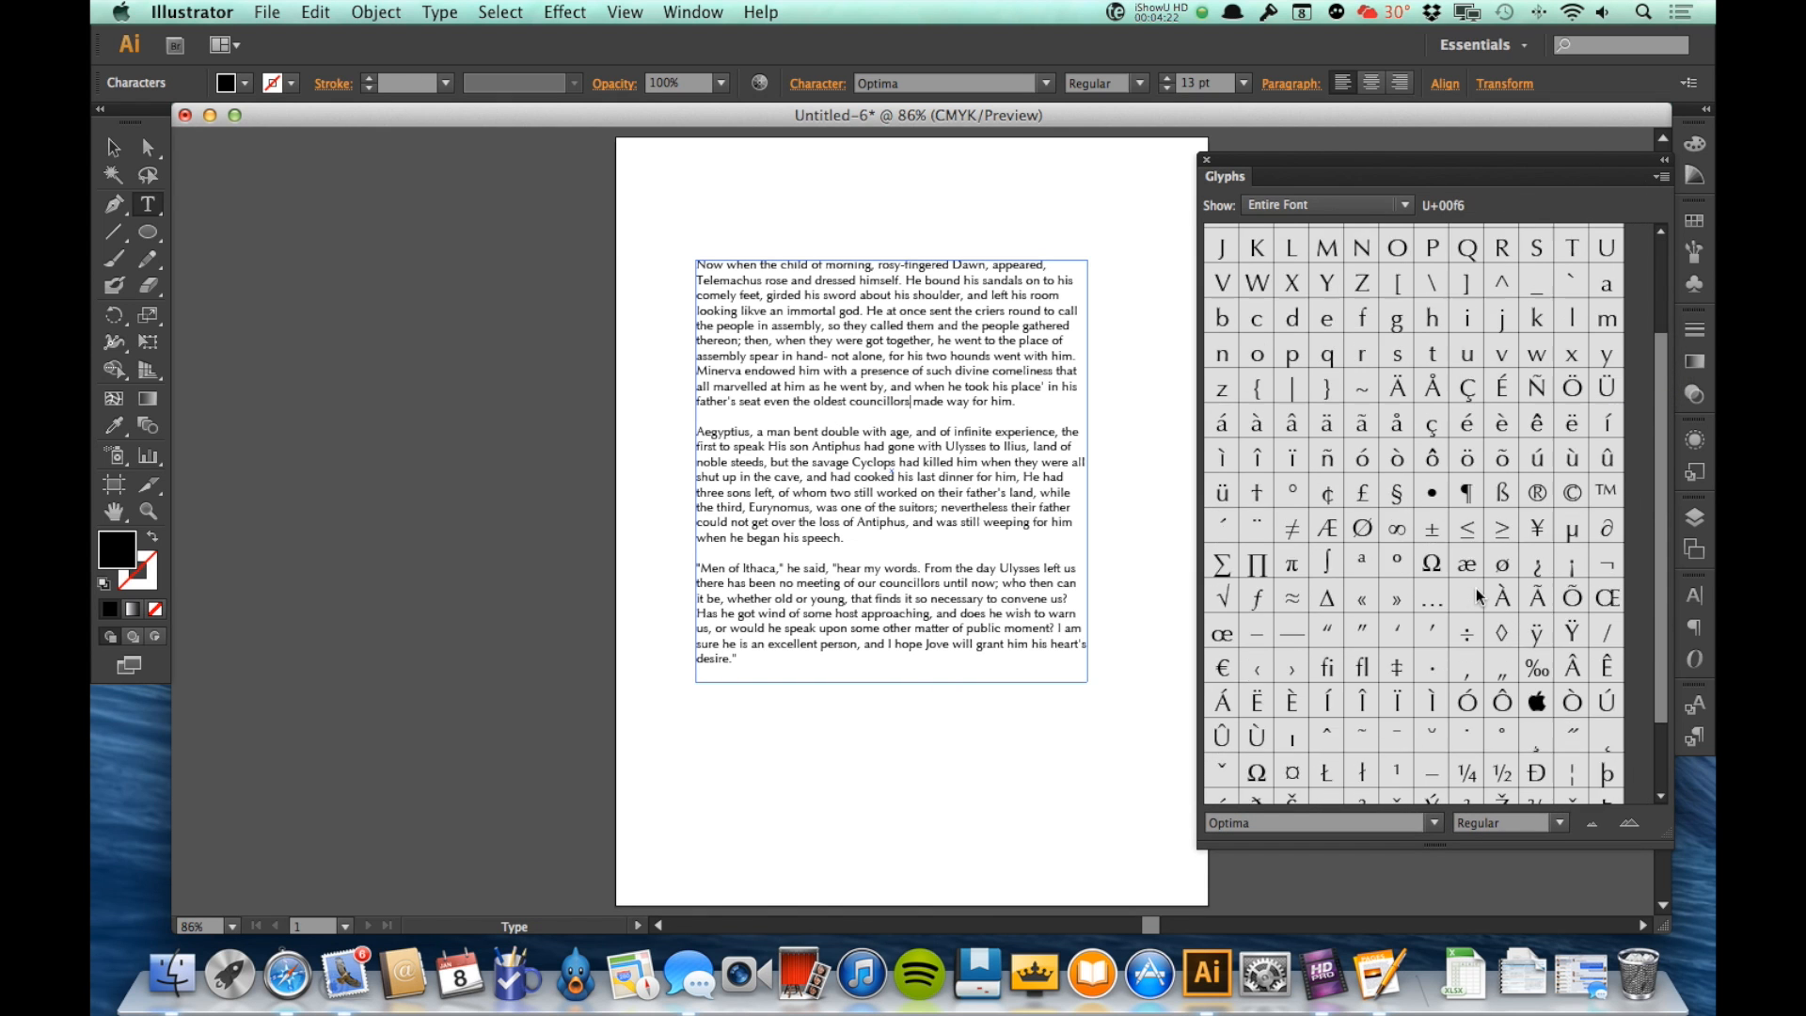
scroll(1477, 591, up, 4)
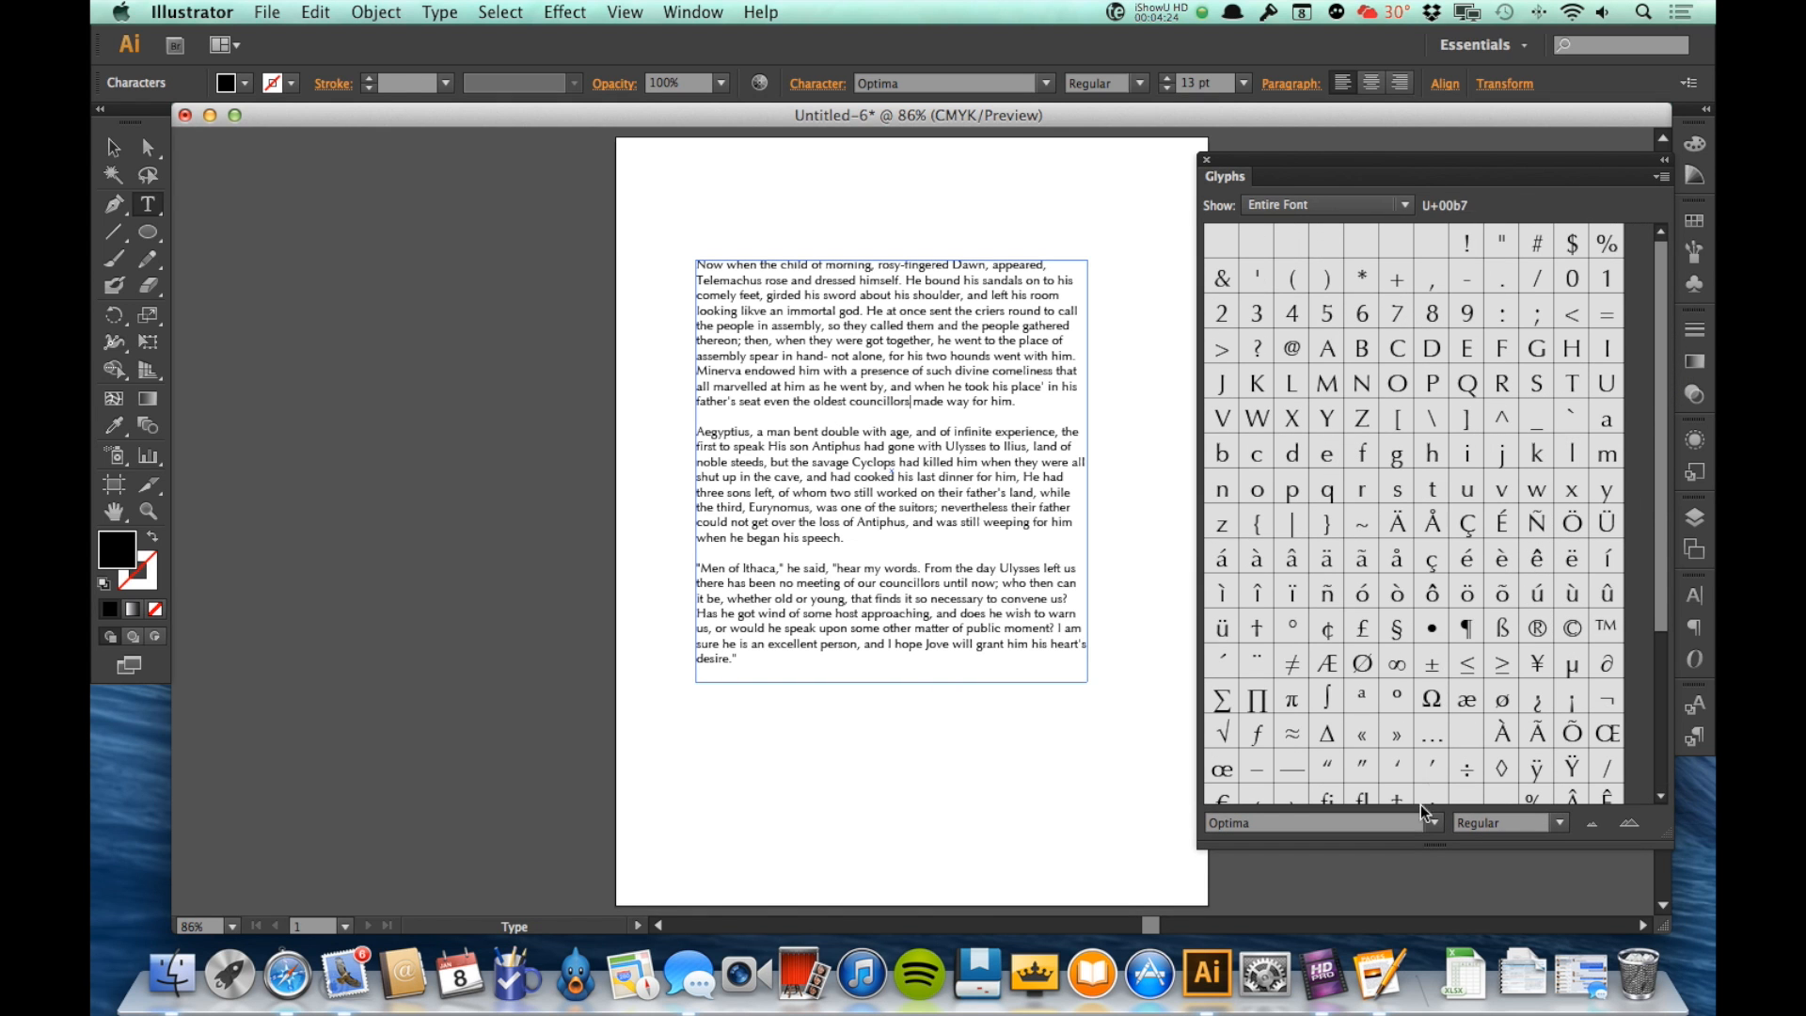
click(1433, 824)
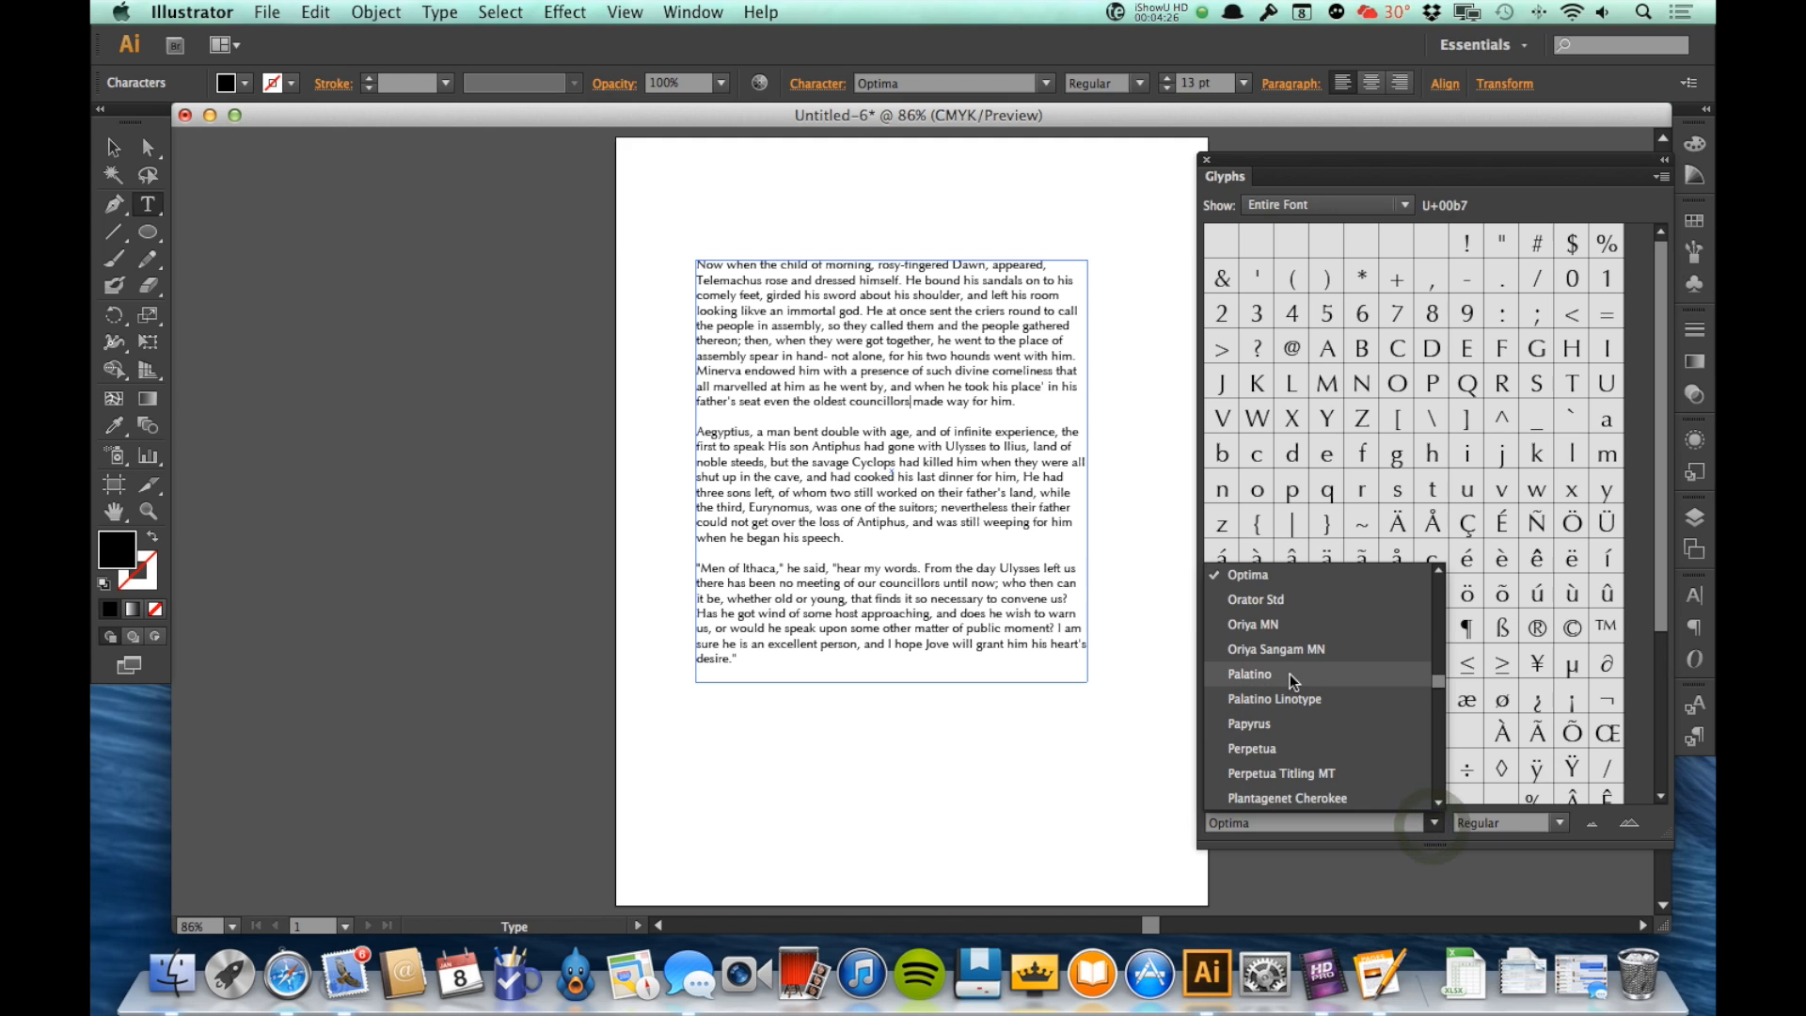
click(1424, 826)
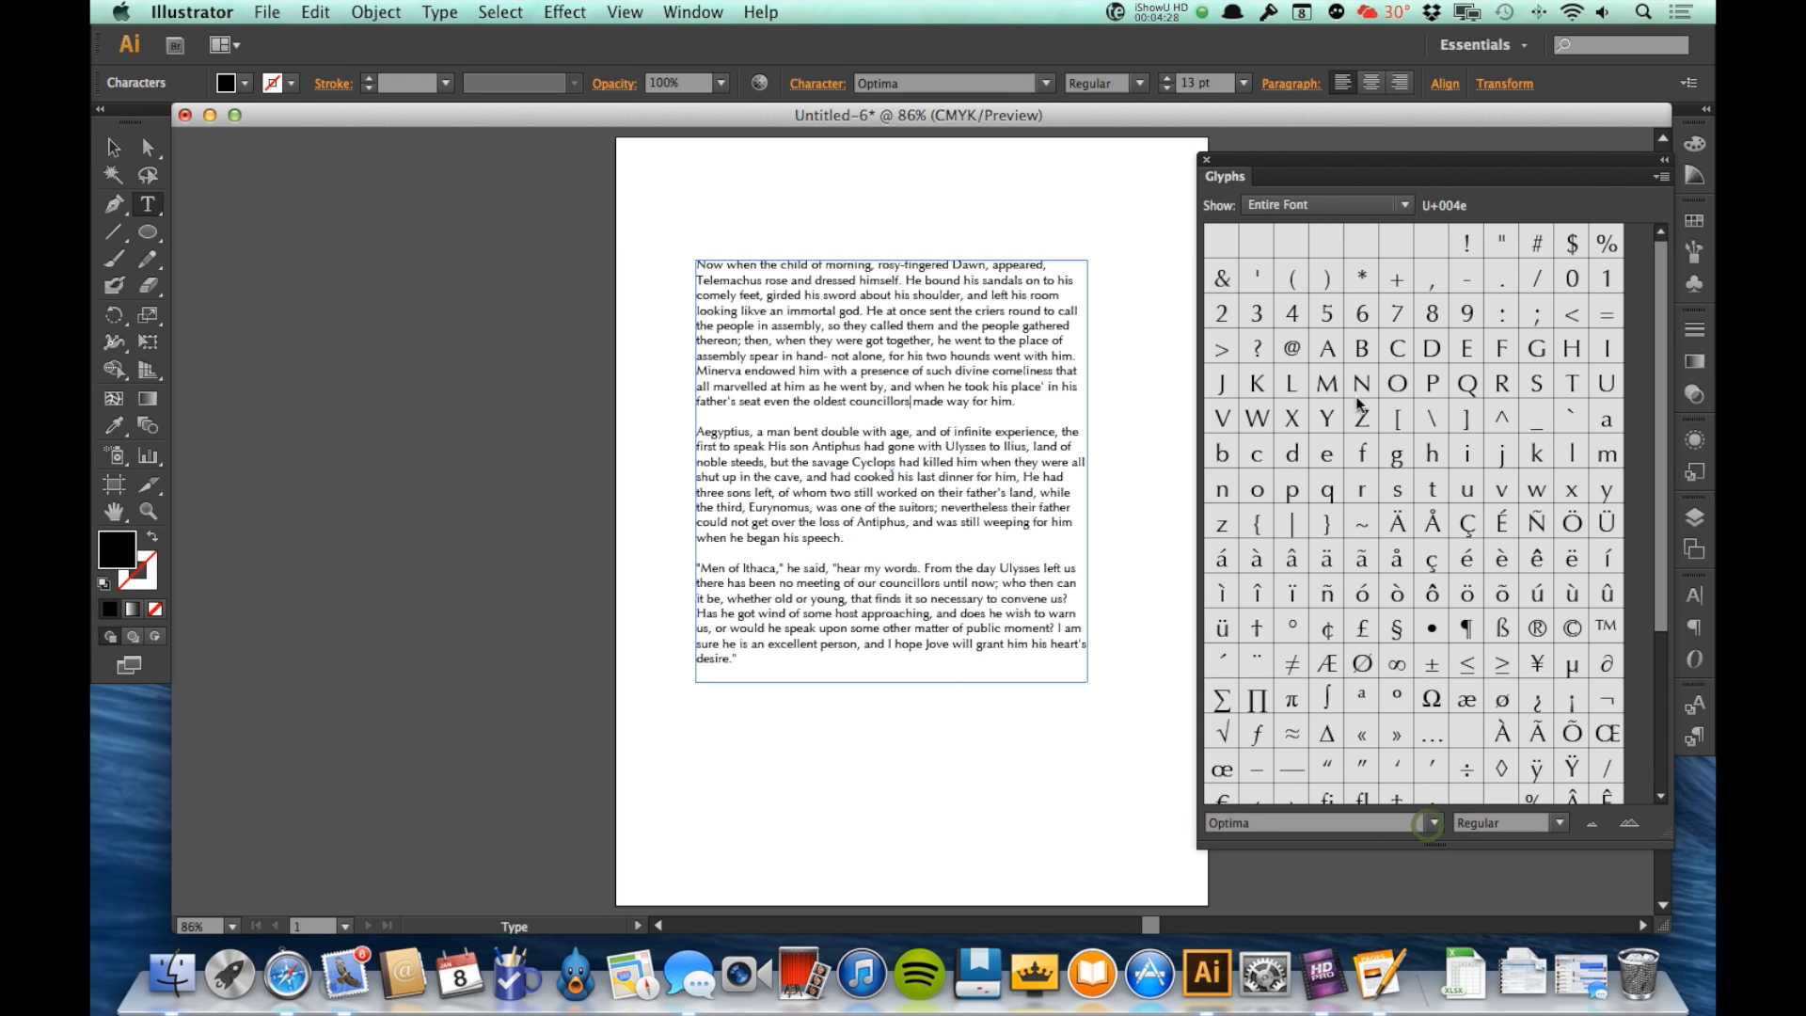
Step: Insert the "X" glyph after the end of the first paragraph and close the Glyphs
click(1023, 406)
click(1023, 403)
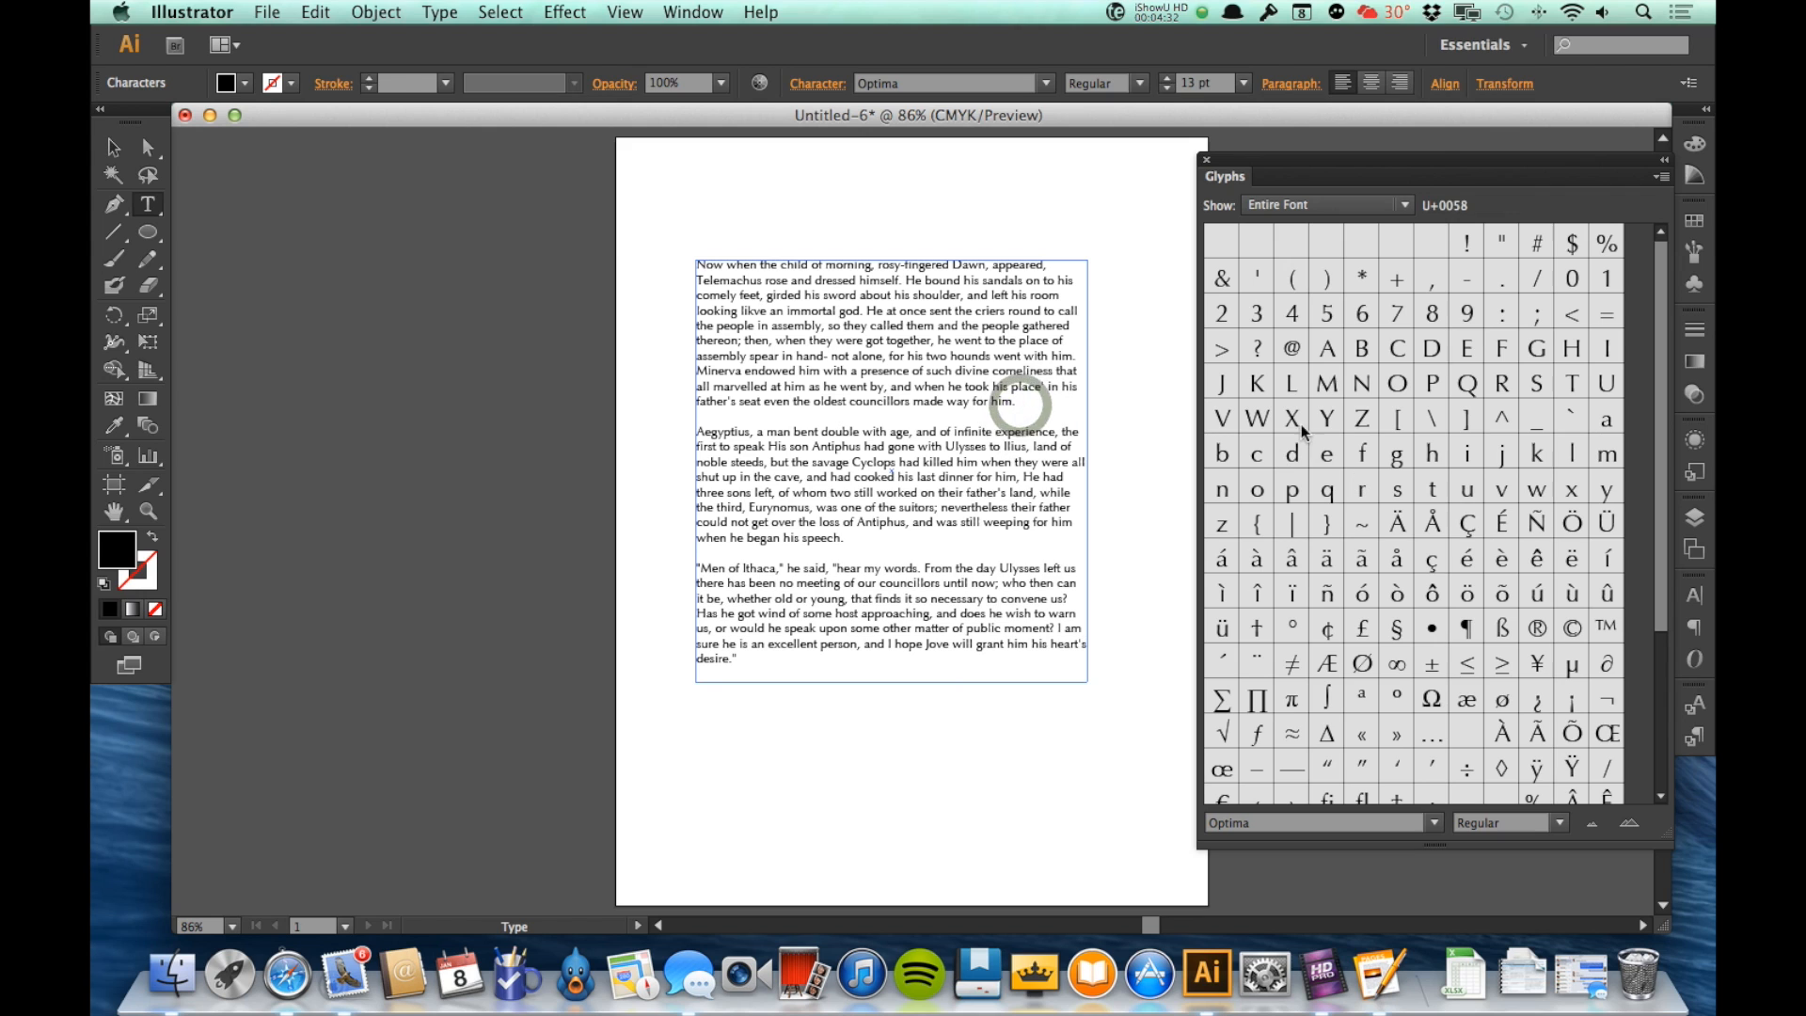
double_click(1295, 422)
click(1207, 160)
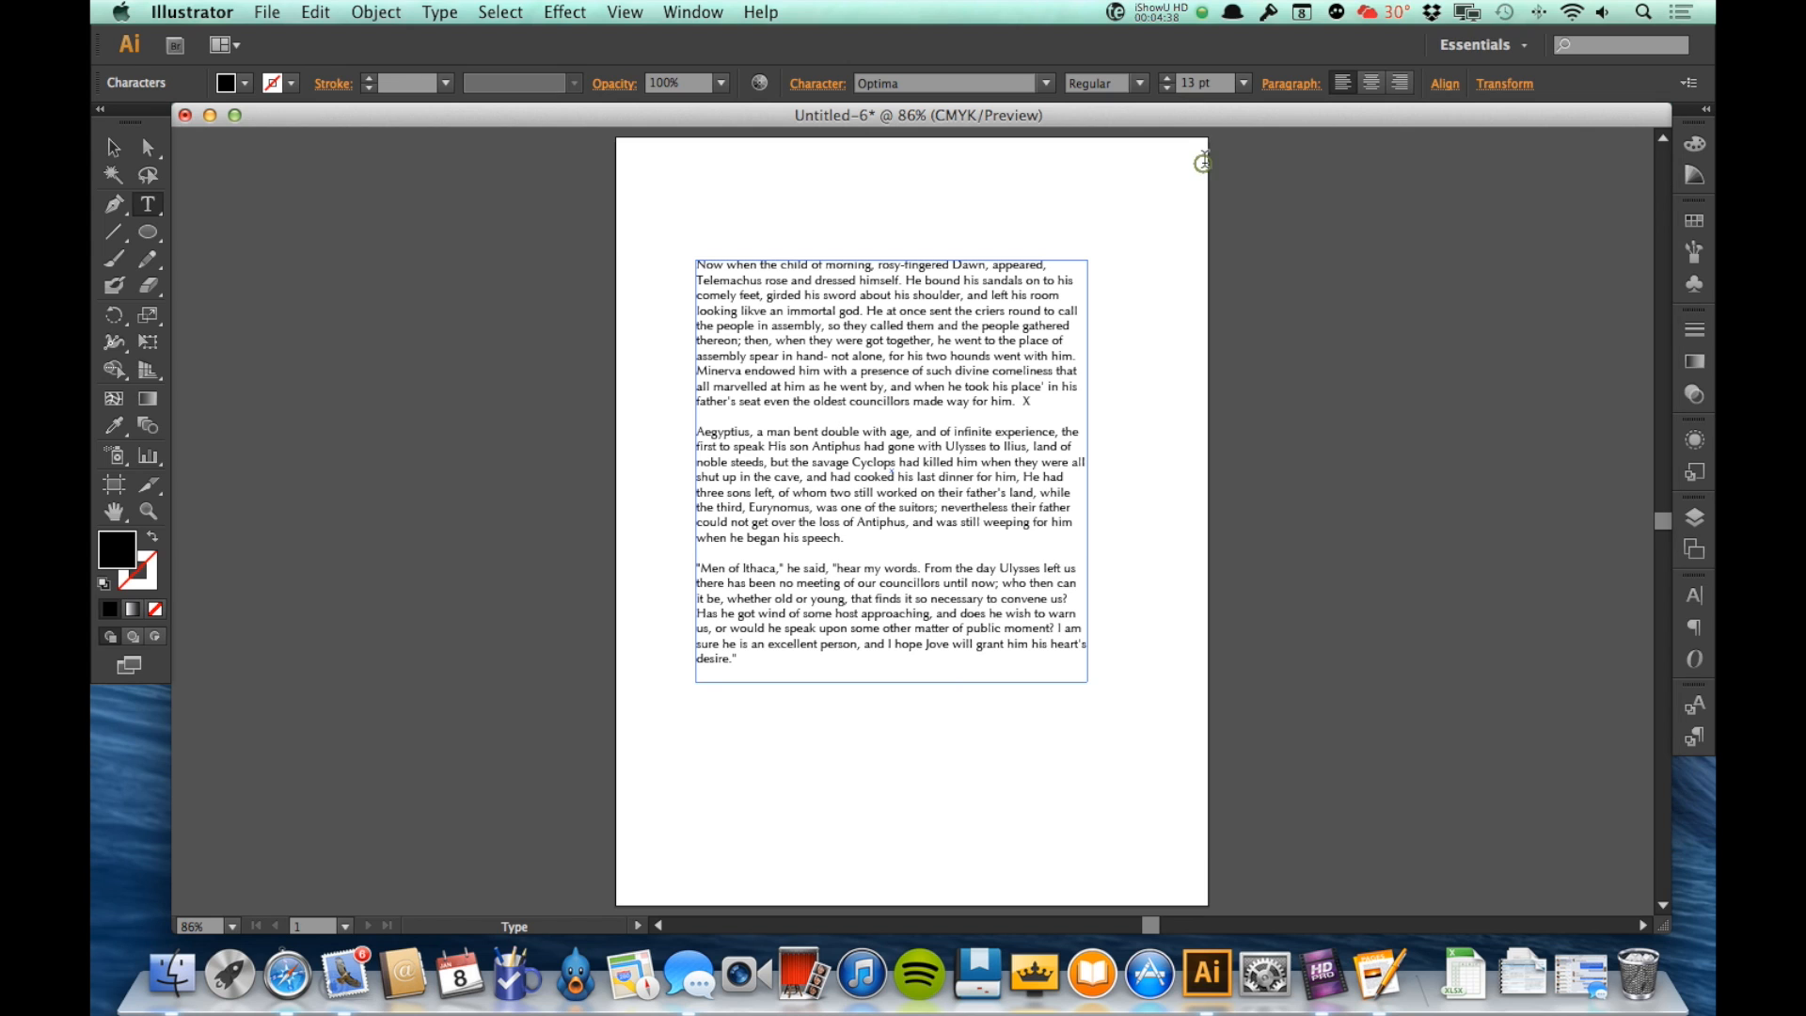
Step: Leave text editing and delete the whole text frame from the page
key(Escape)
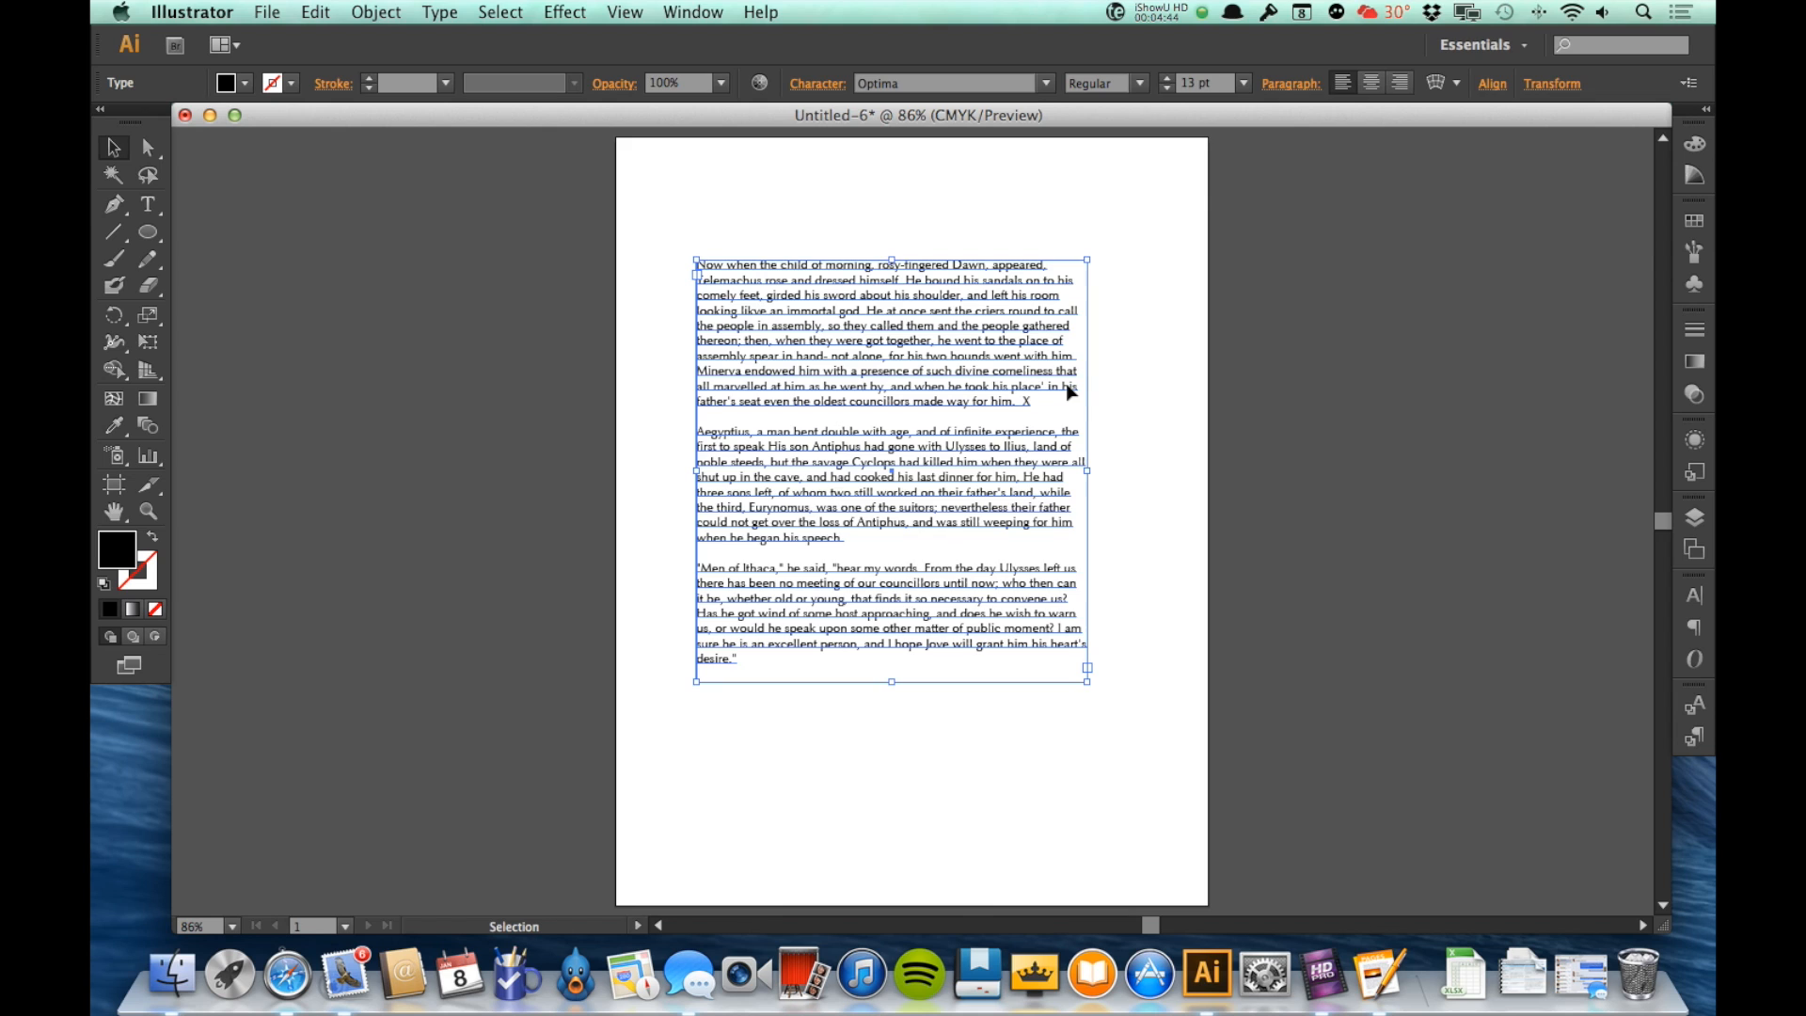
key(Delete)
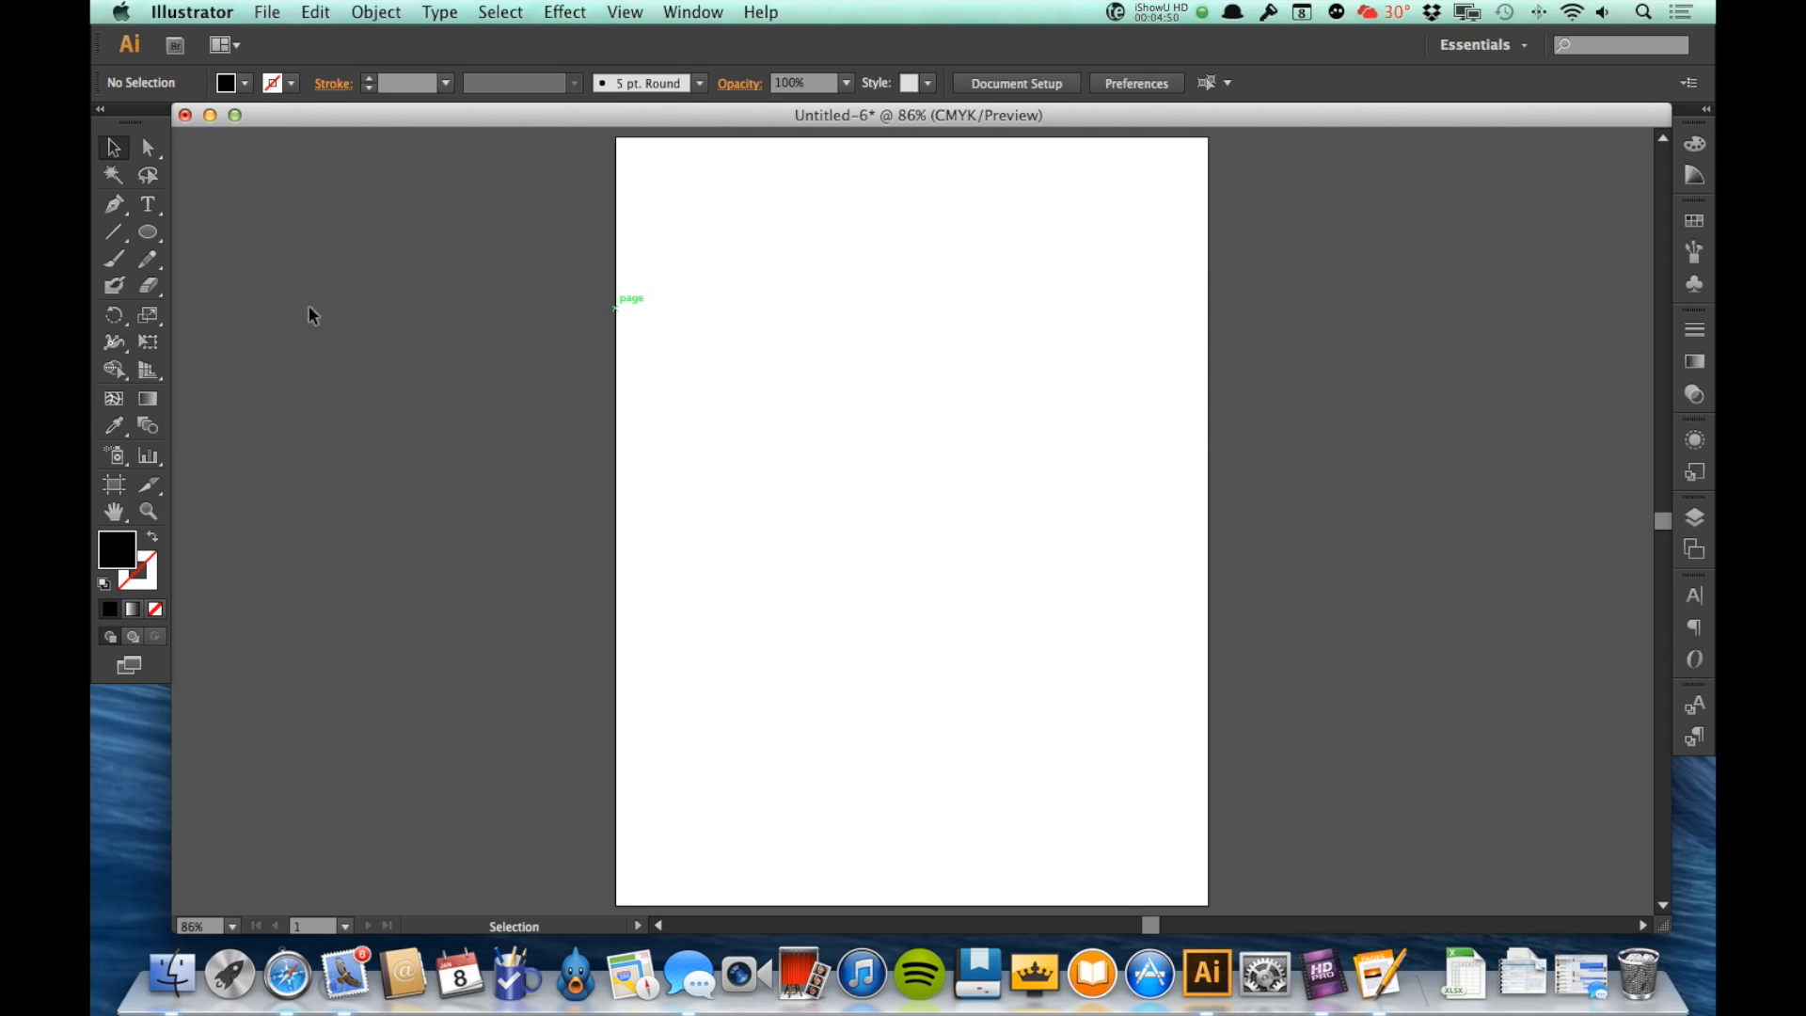
Step: Enter the person's full name in a new wide area text frame on the page and select all of it
key(z)
drag(665, 270, 1165, 561)
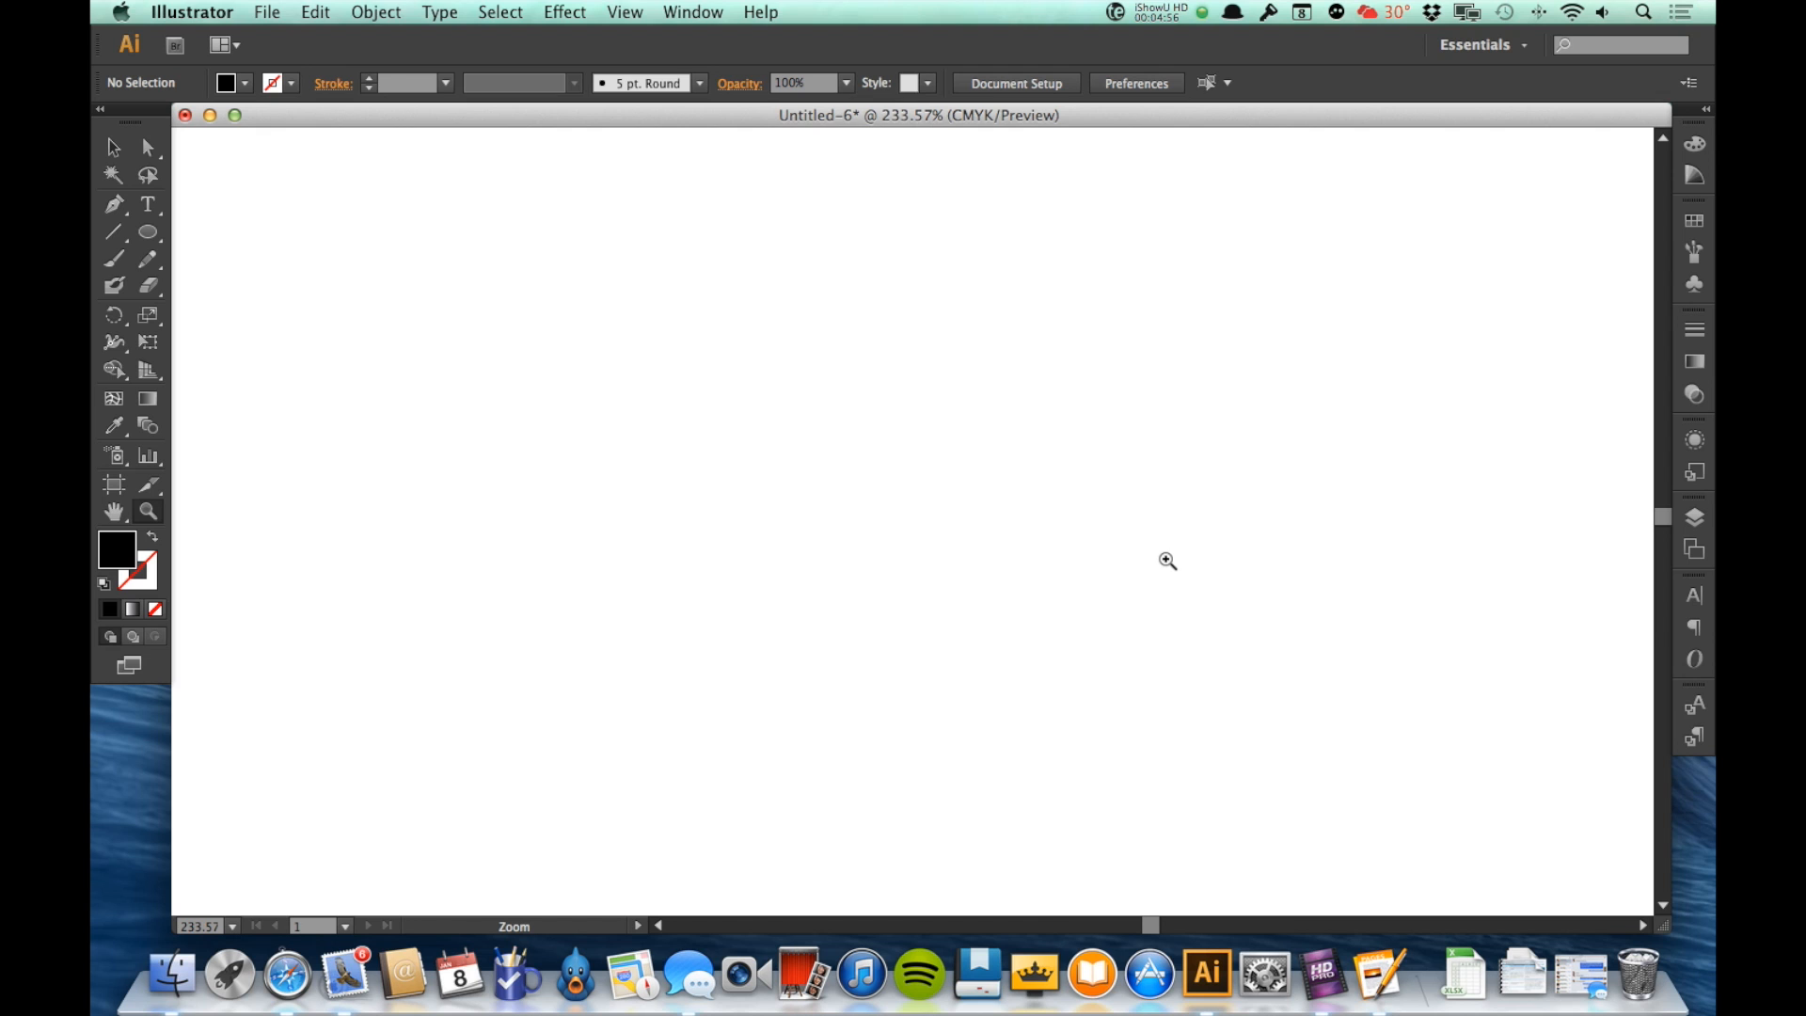
click(147, 204)
drag(242, 322, 1575, 741)
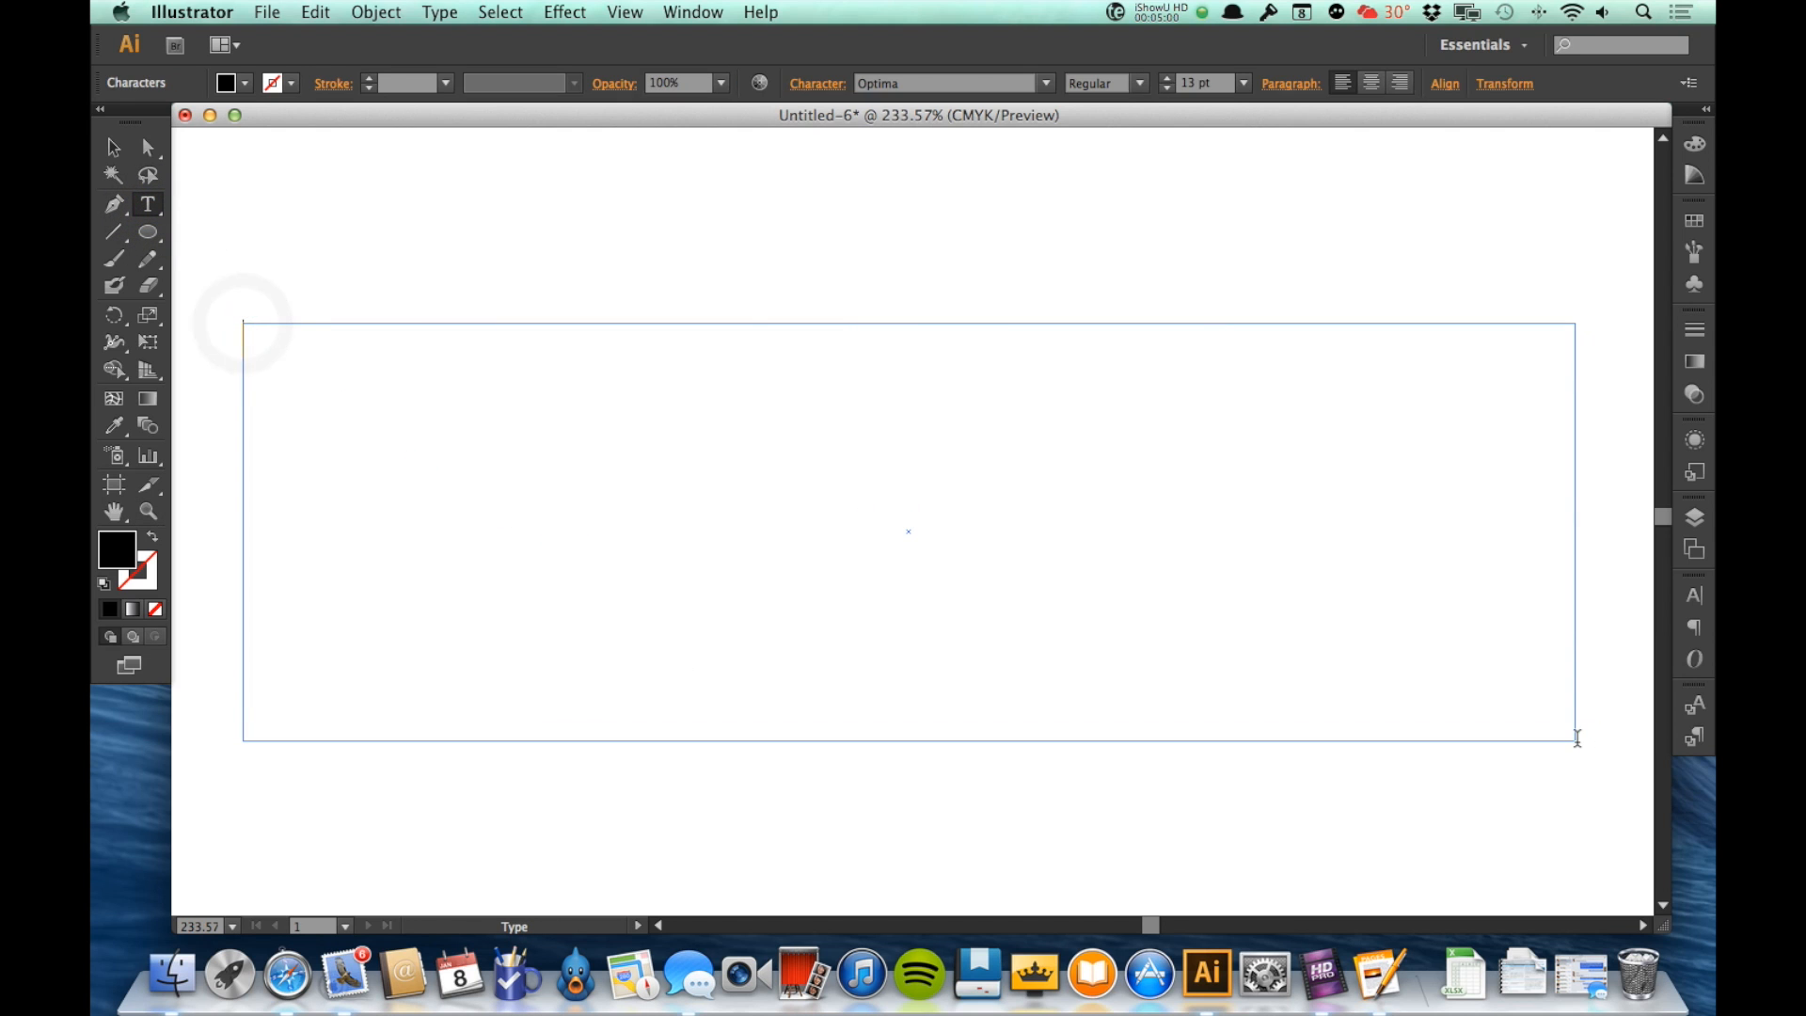
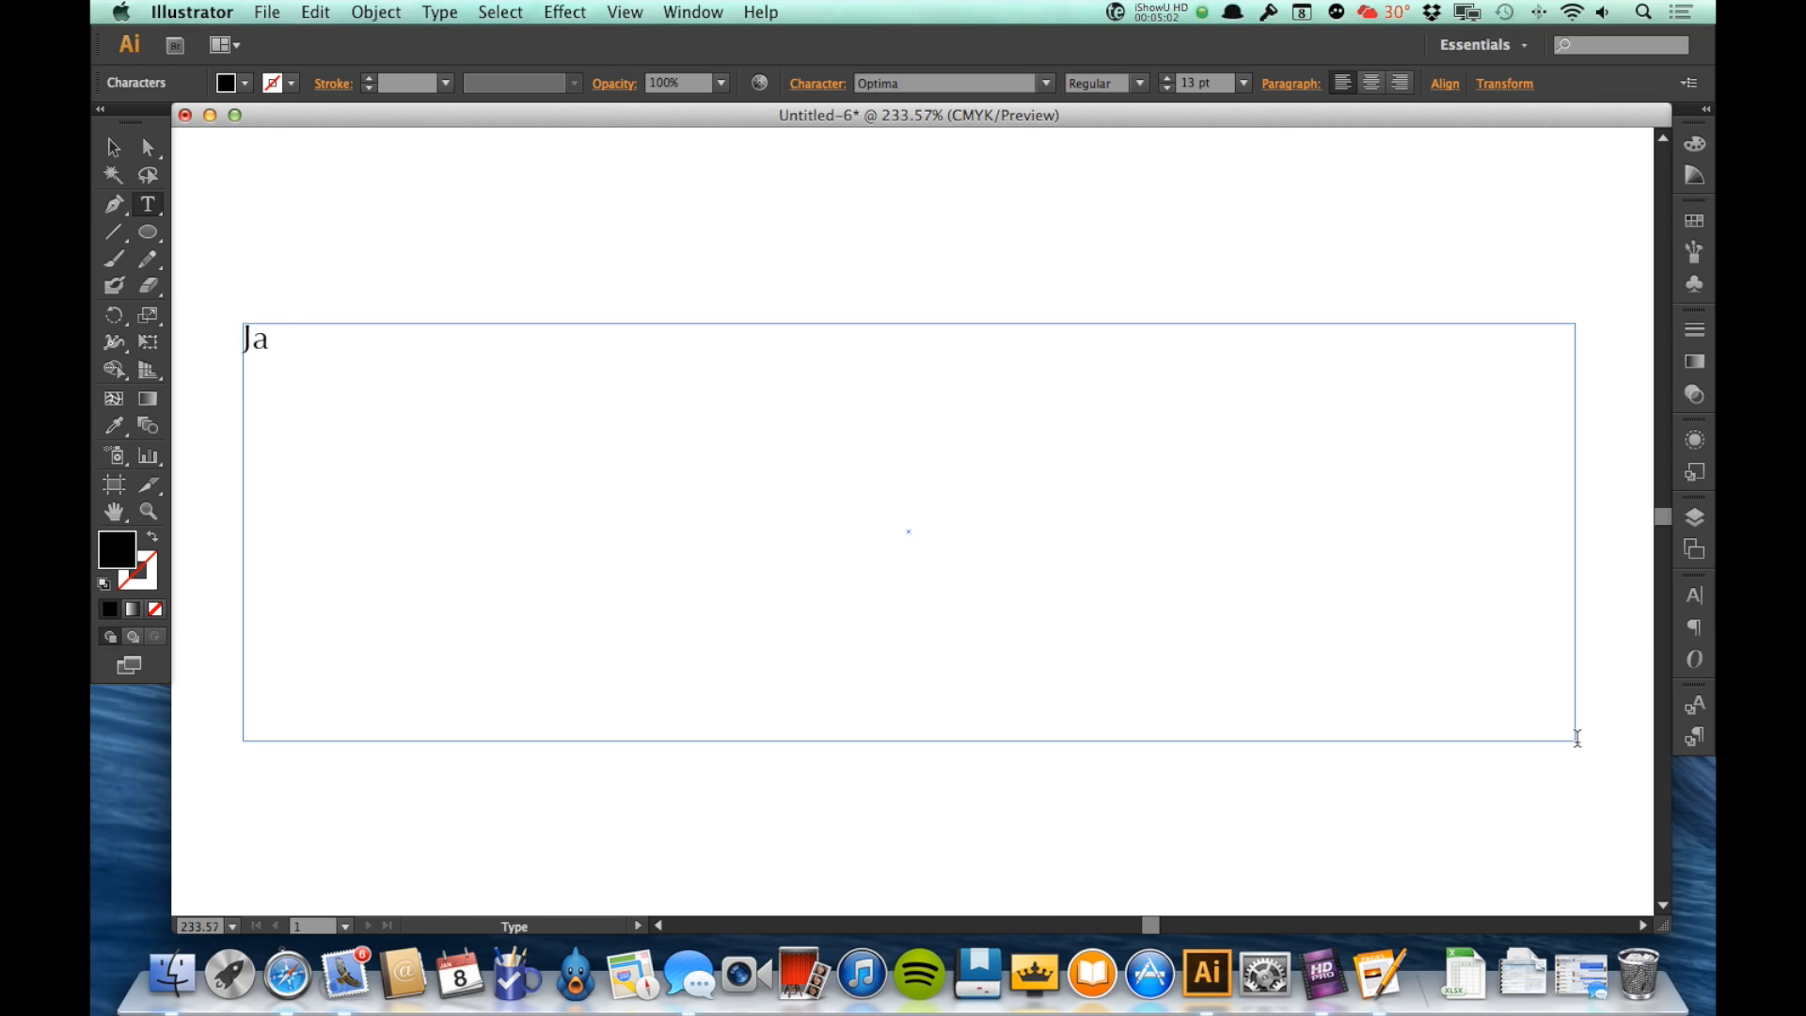
key(super+a)
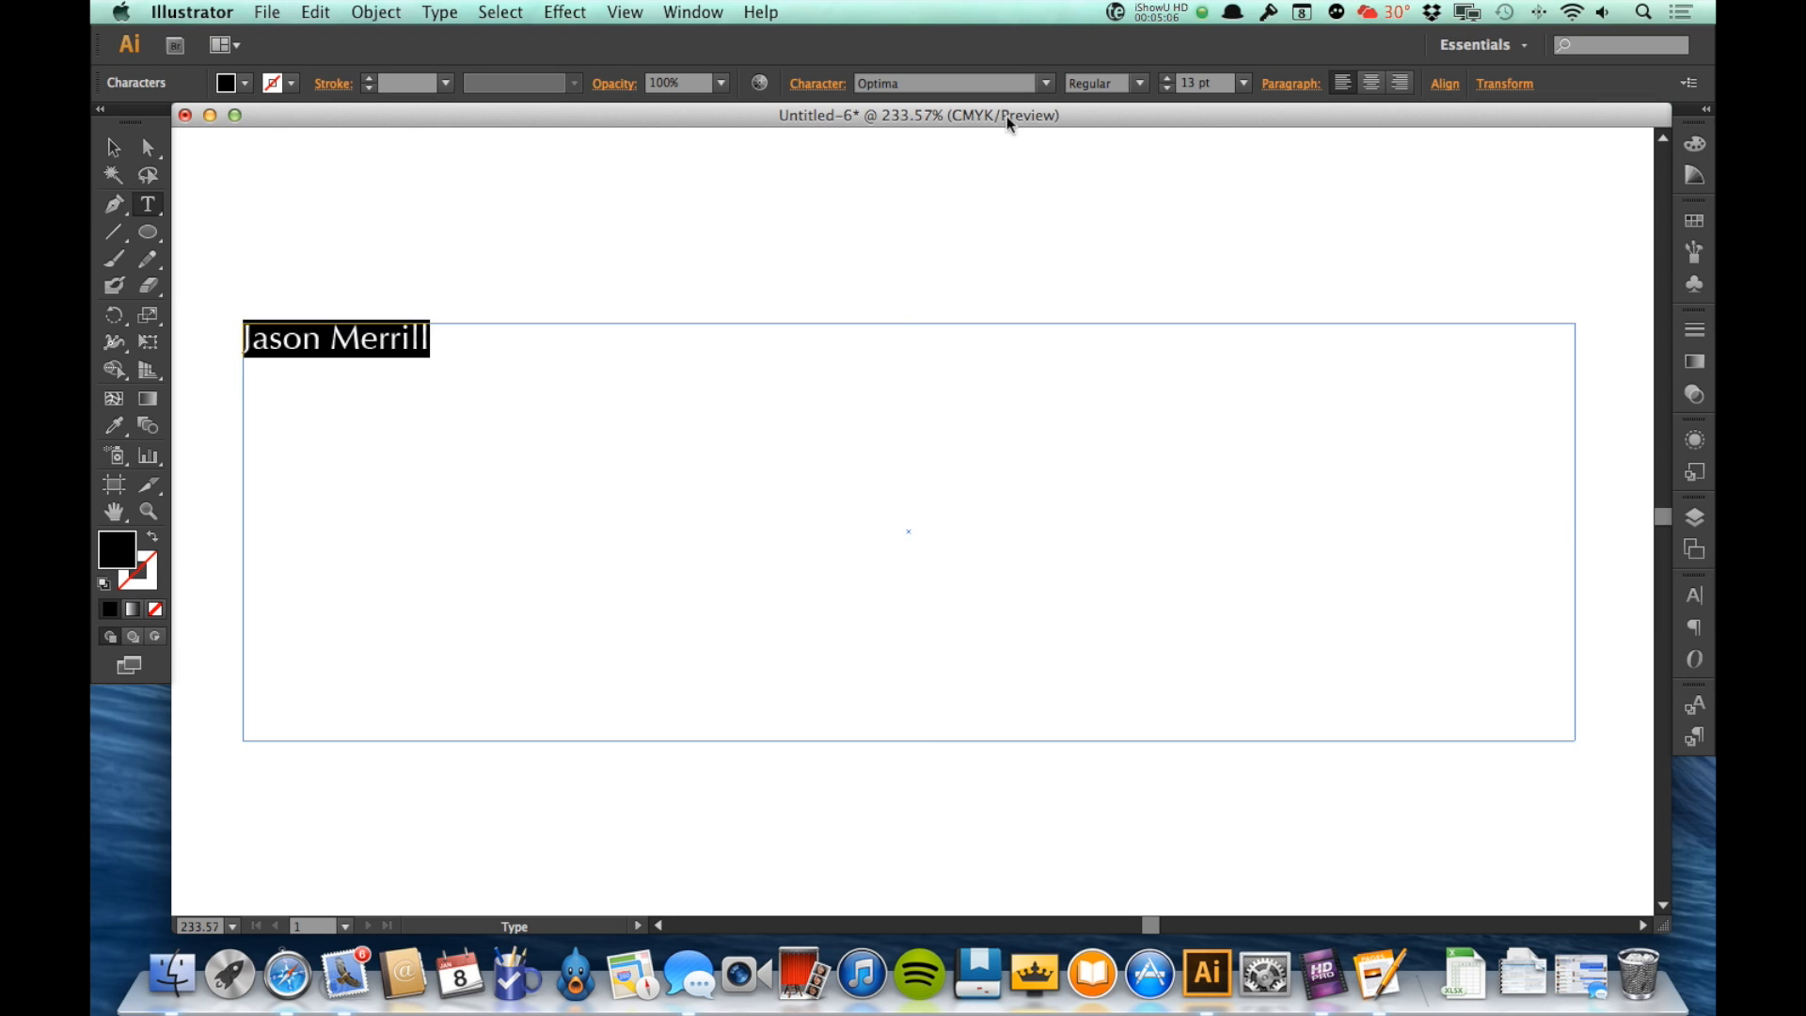
Step: Set the font size of the selected name to 50 pt
click(1167, 79)
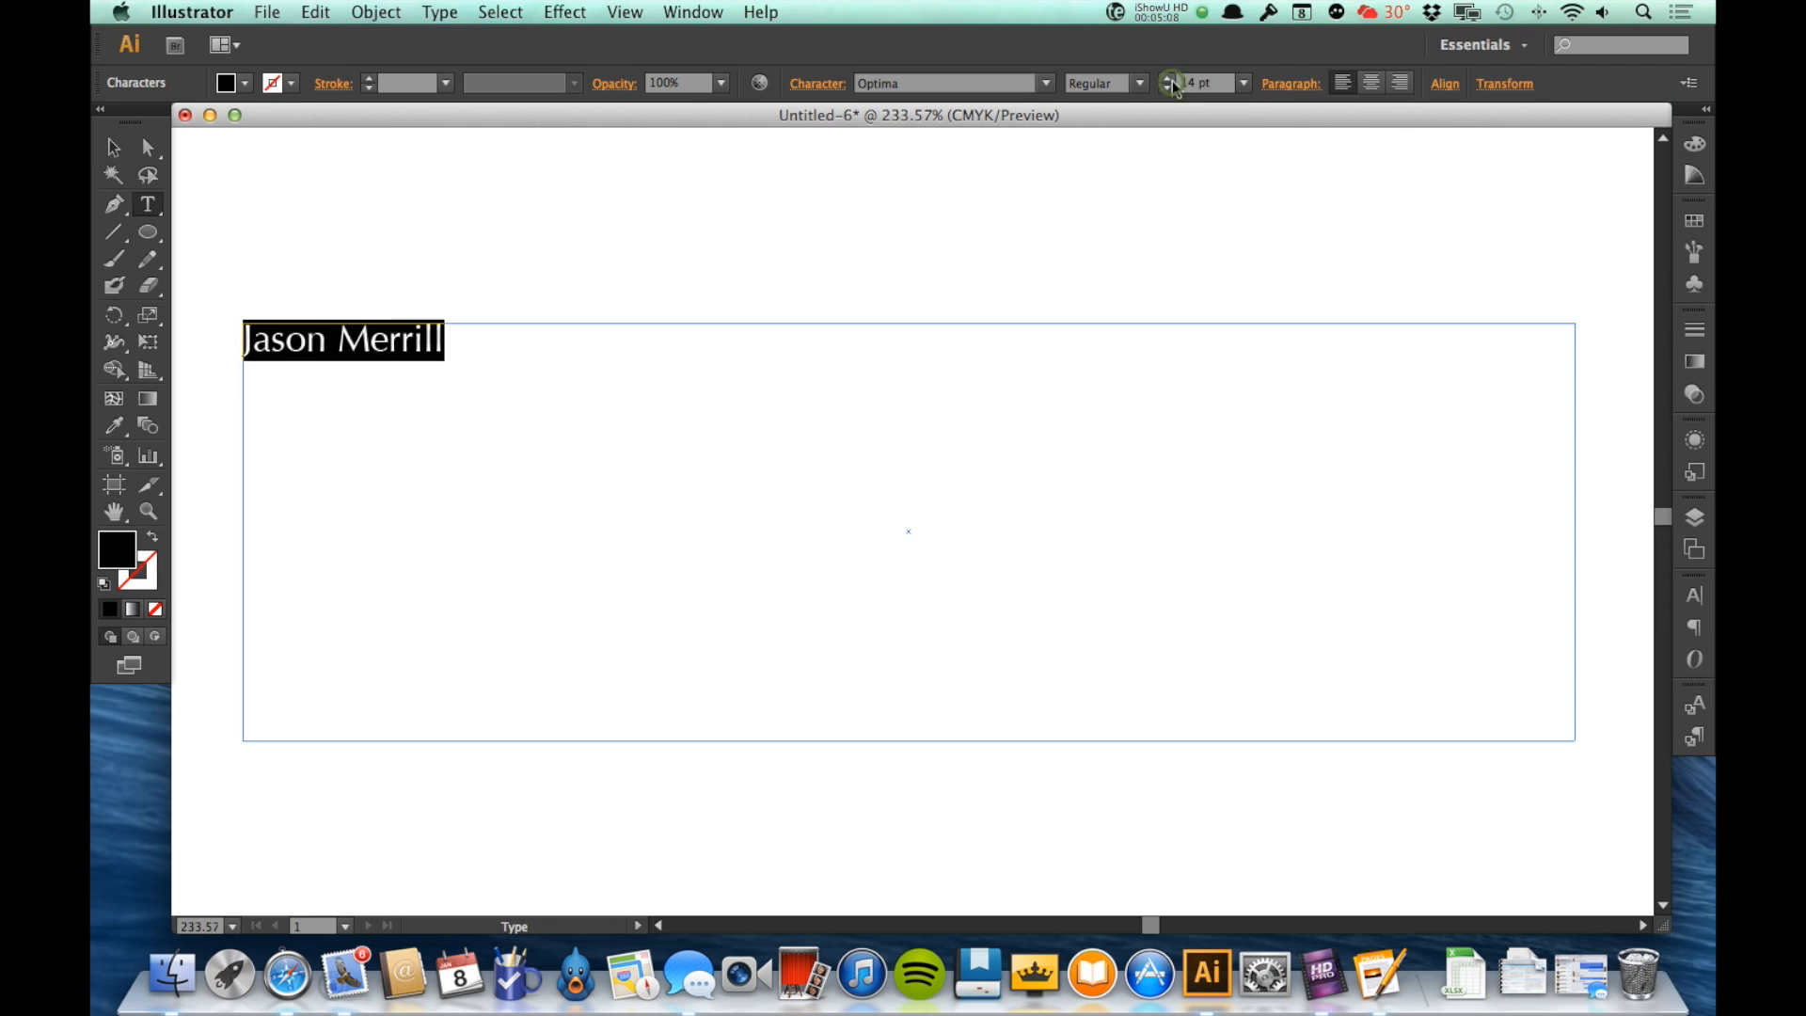
click(1191, 83)
text(50)
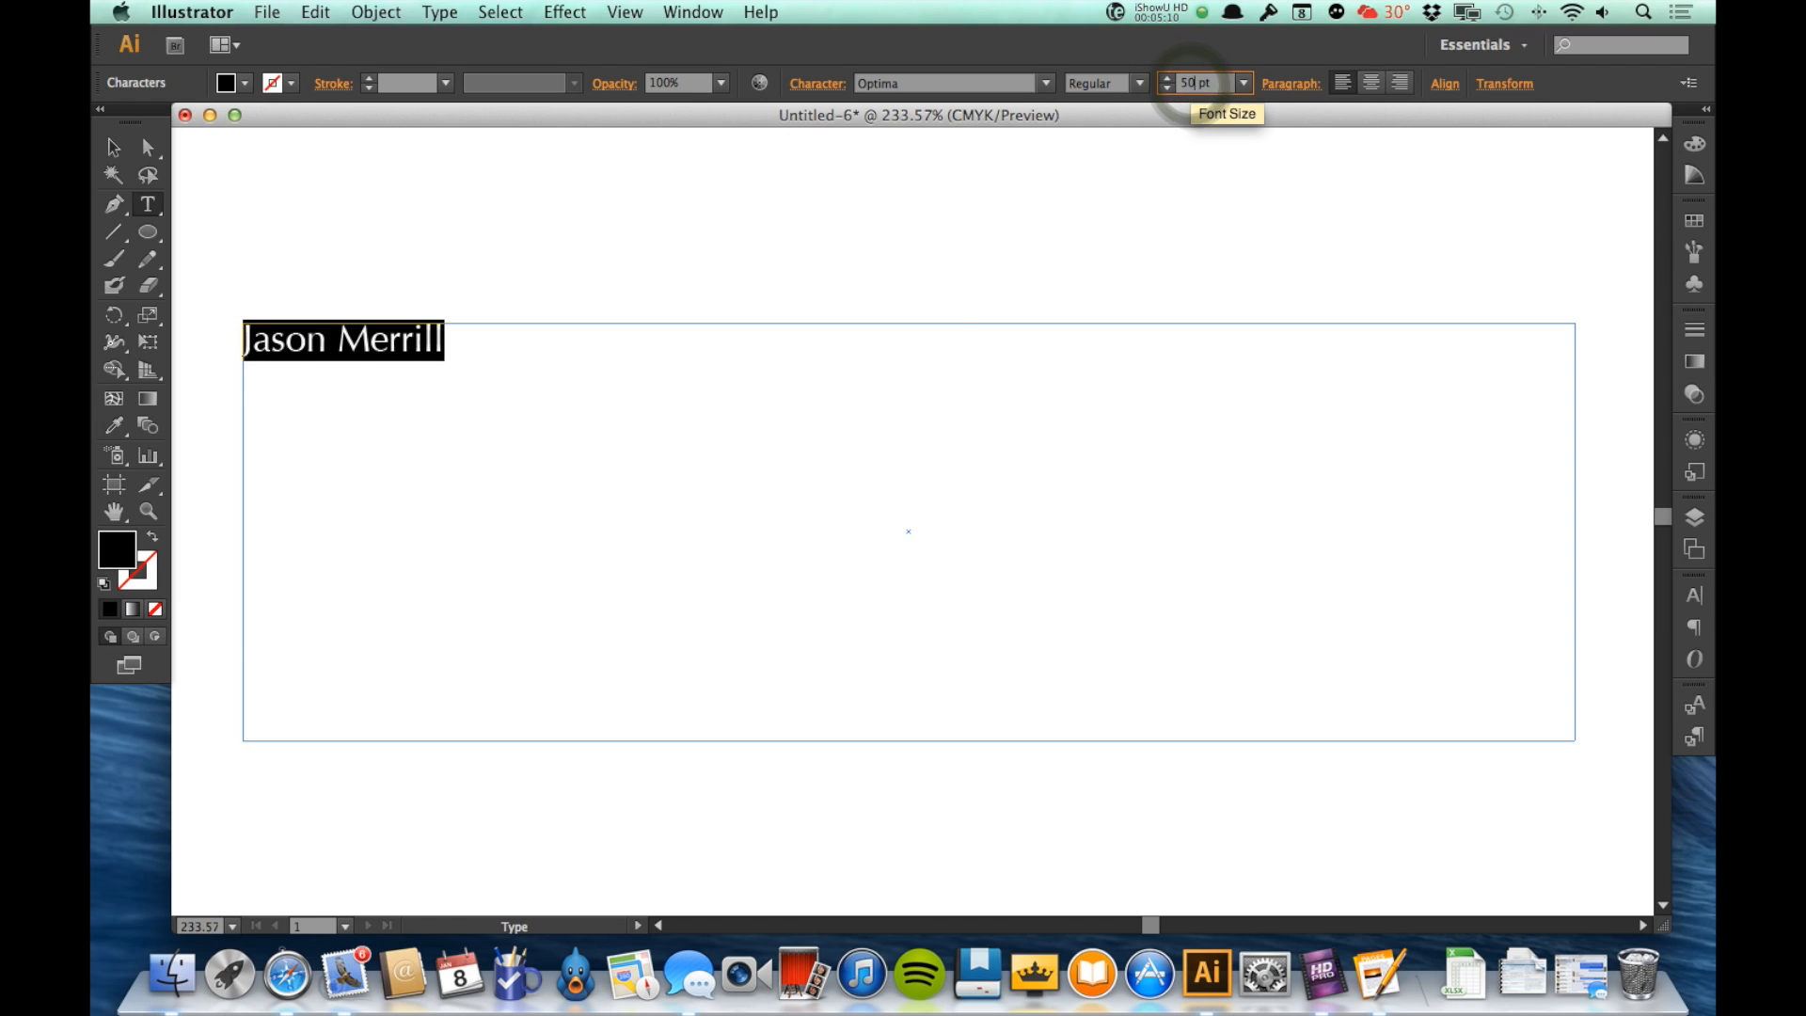
key(Tab)
Step: Try an extremely large font size on the name, and replace it with 100 pt
click(1189, 83)
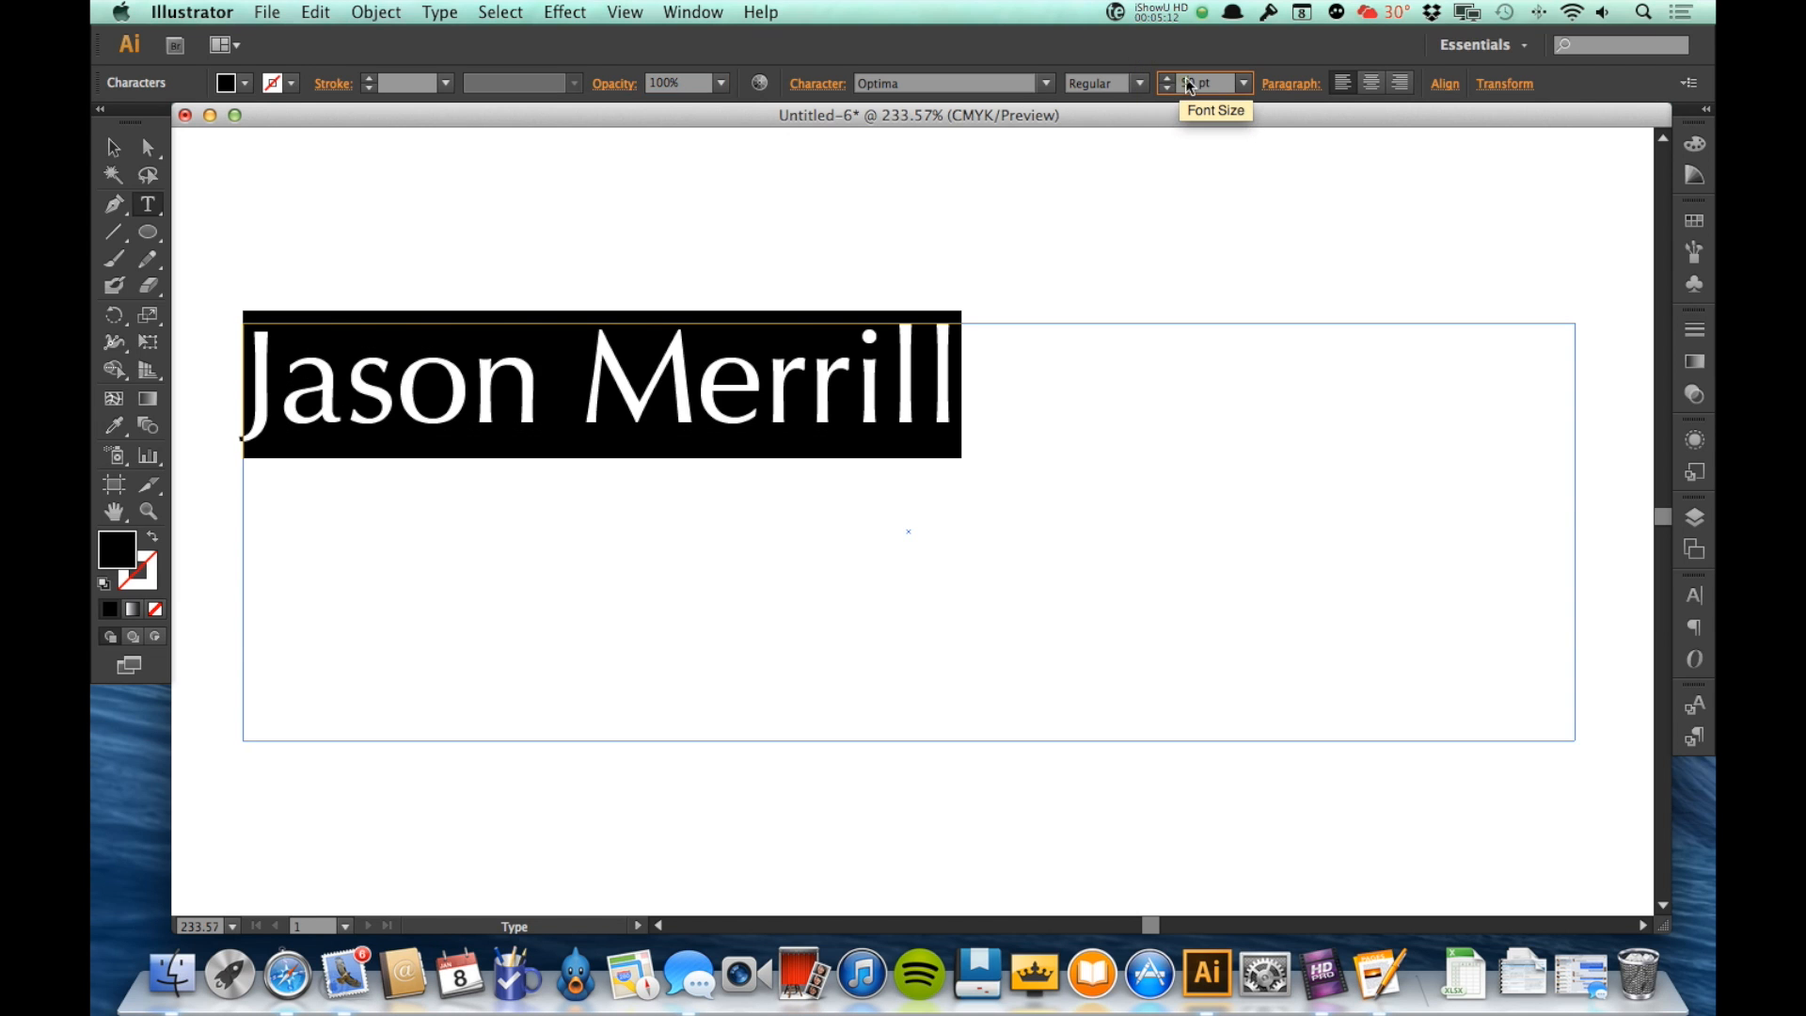
text(1296)
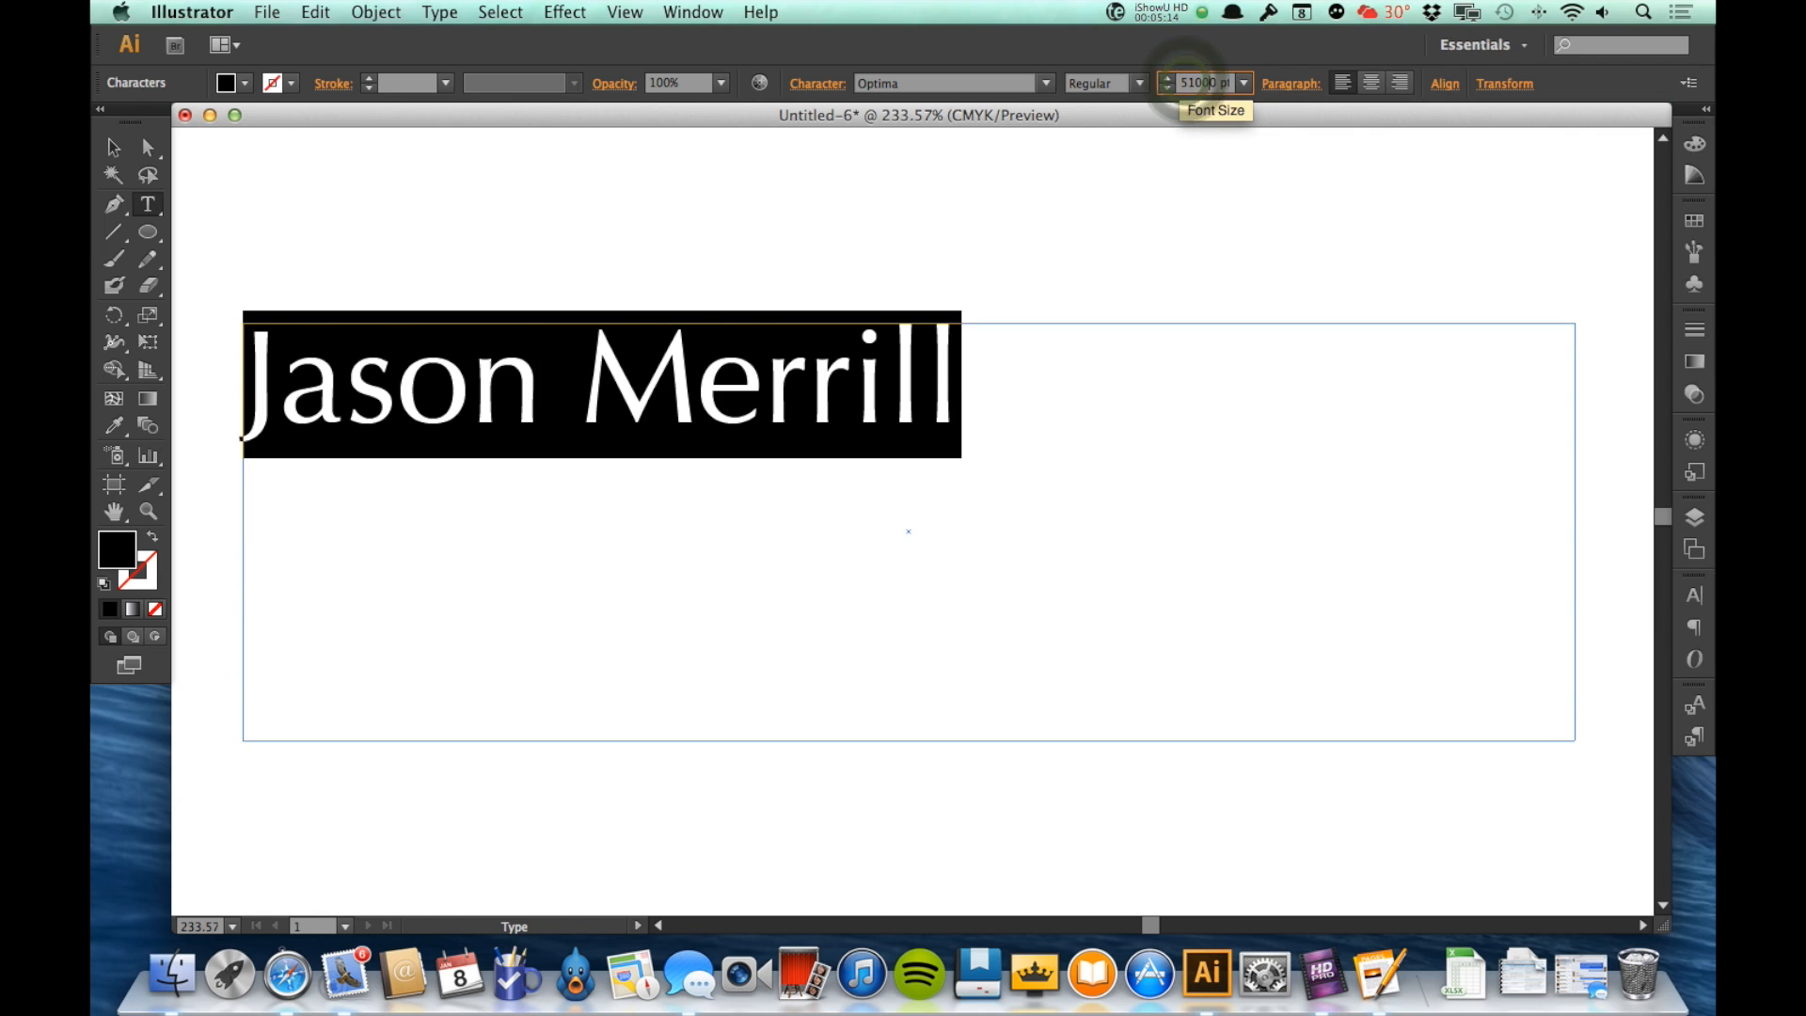
key(Tab)
click(1194, 83)
text(100)
key(Tab)
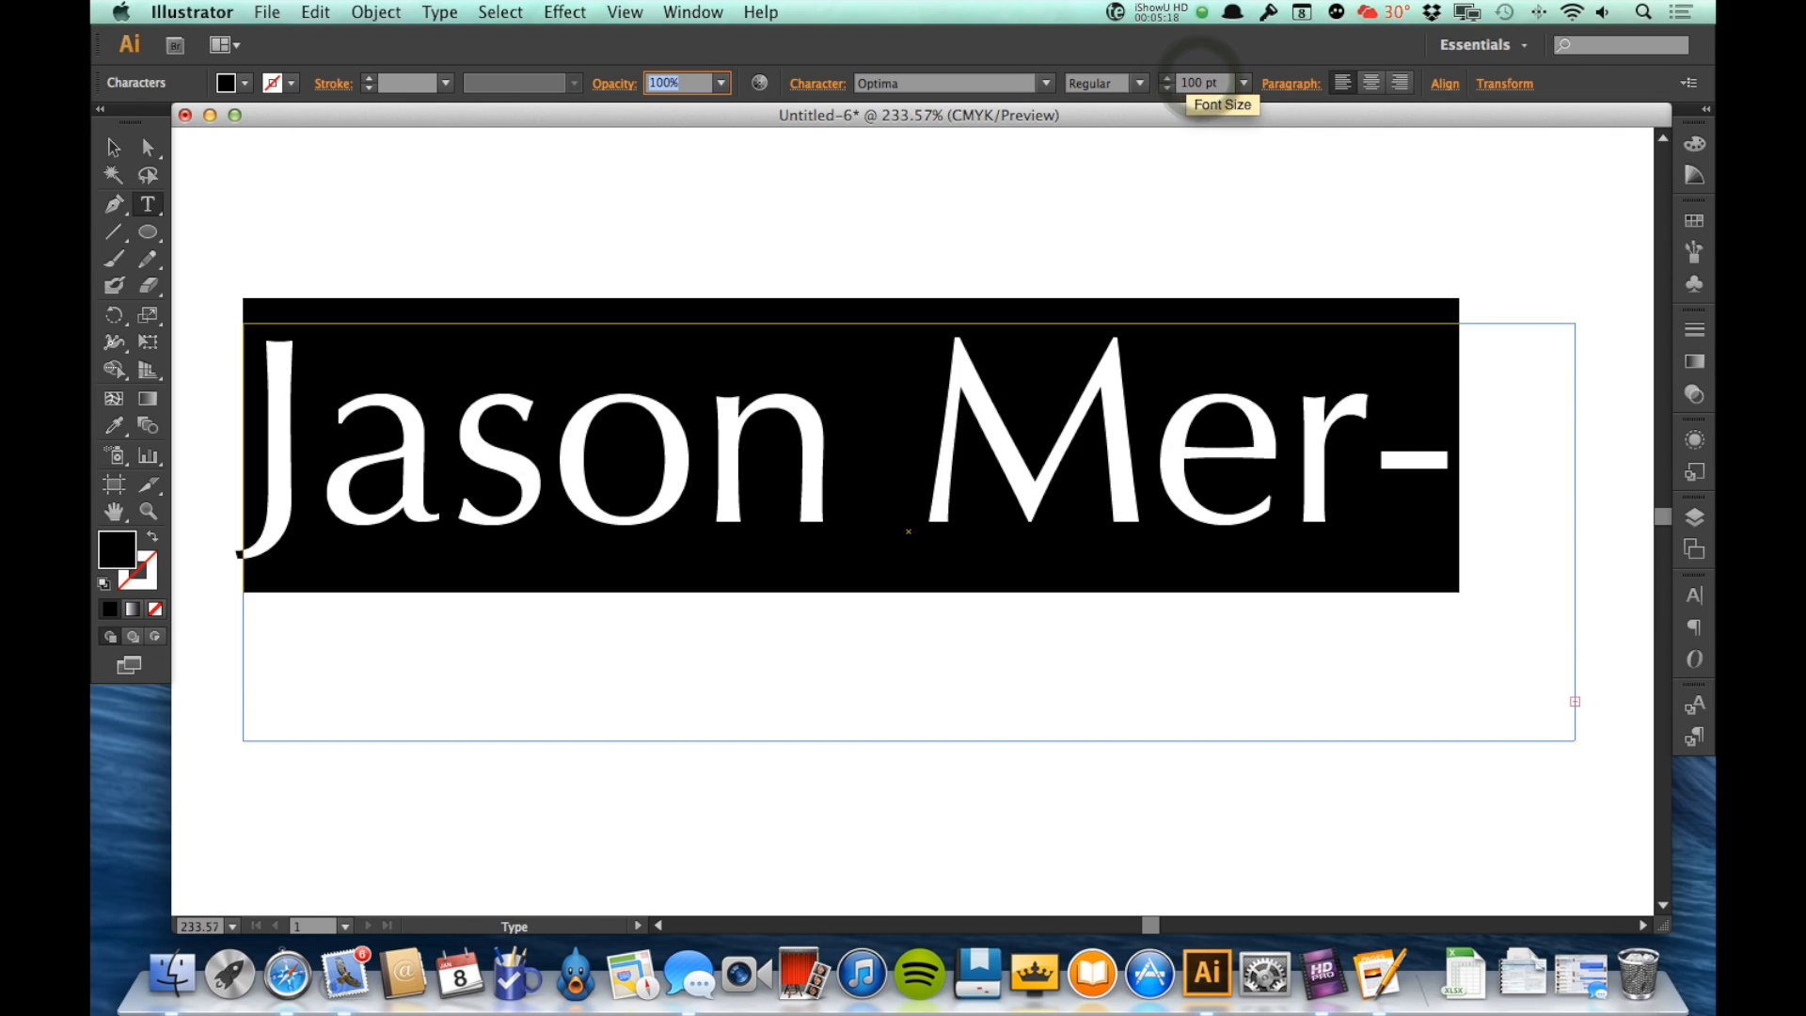
Step: Set the font size of the name to 75 pt
click(1192, 82)
text(75)
key(Tab)
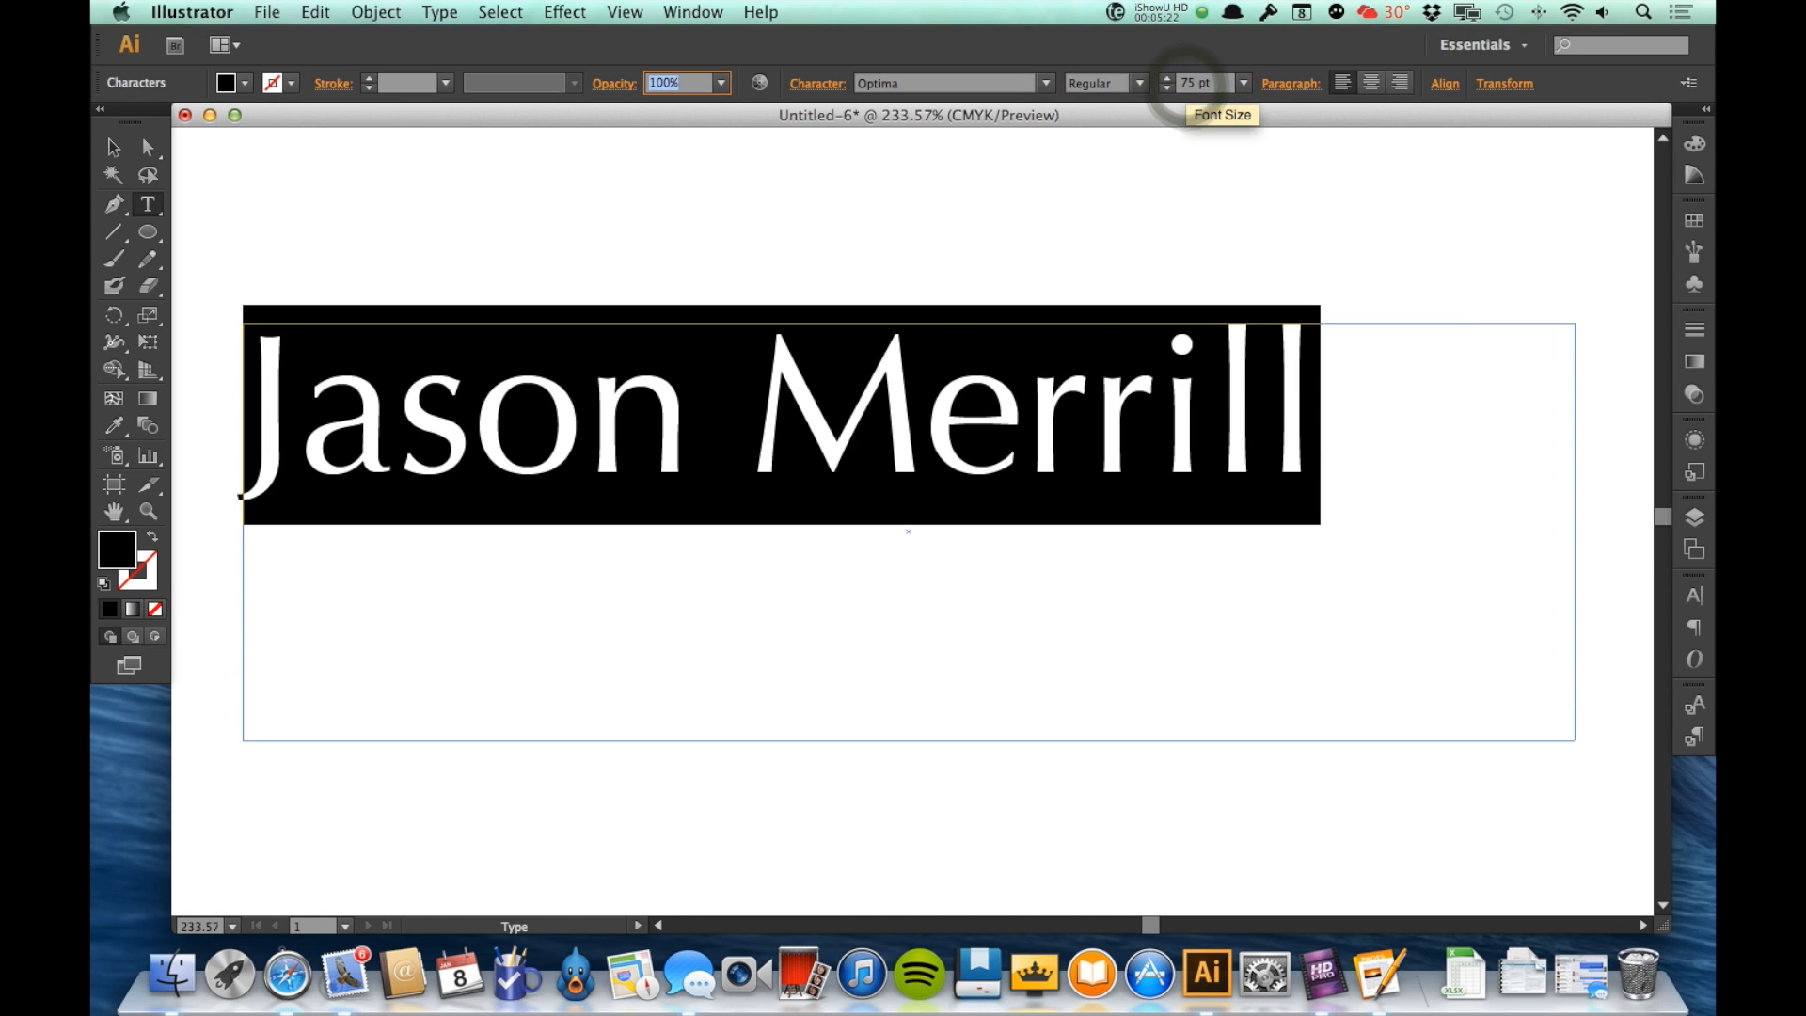
key(Return)
text(V)
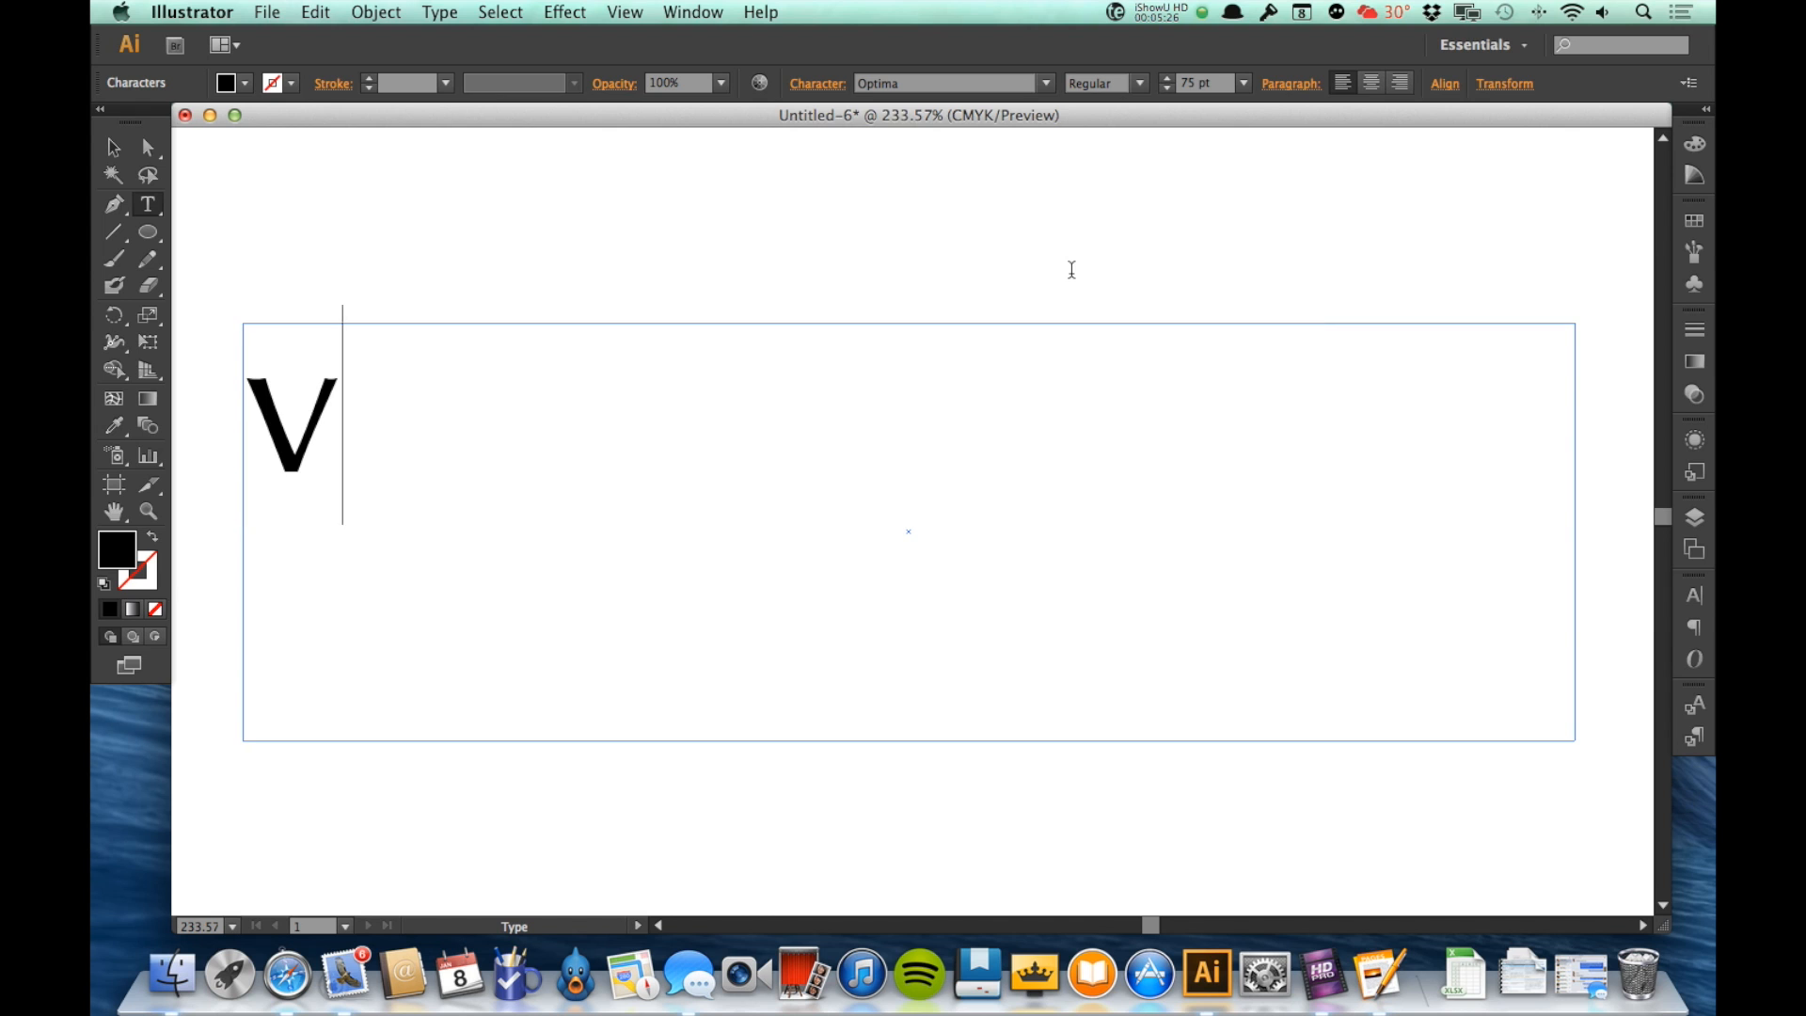
key(Escape)
key(super+z)
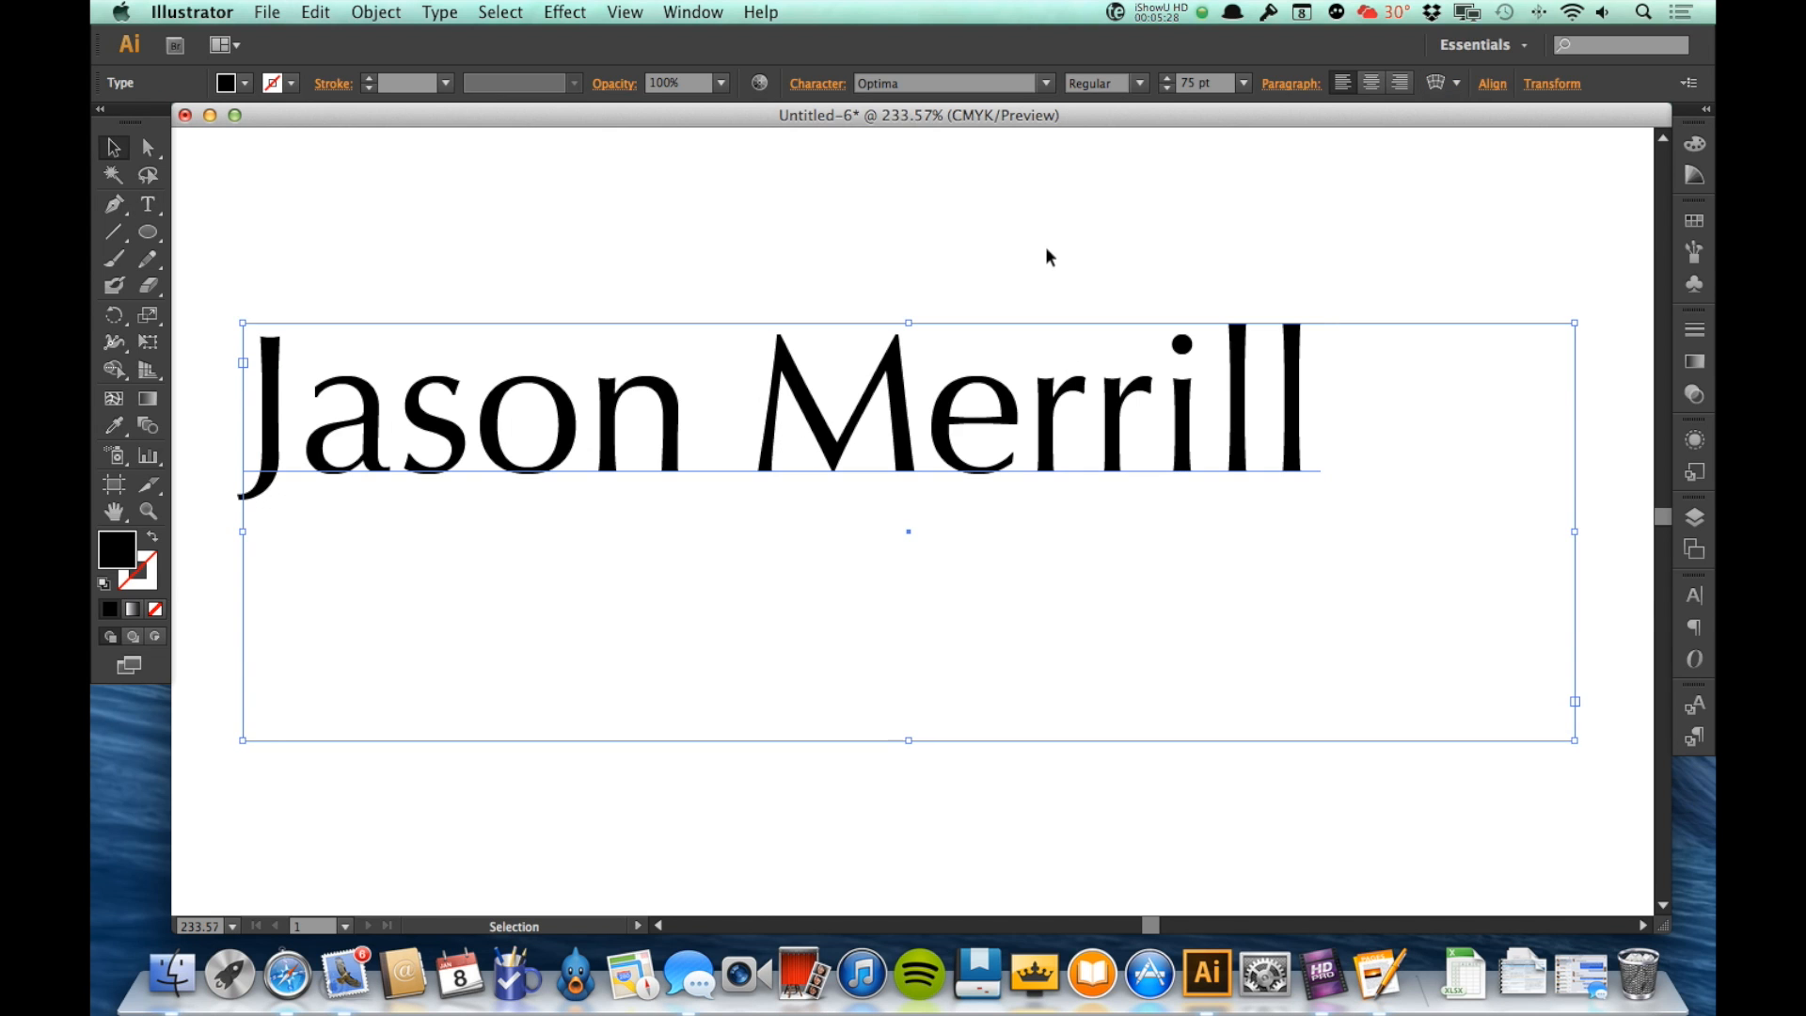
Step: Reopen the name for text editing, delete one of the surname's "r" letters and retype it
click(1045, 252)
click(944, 459)
double_click(1073, 409)
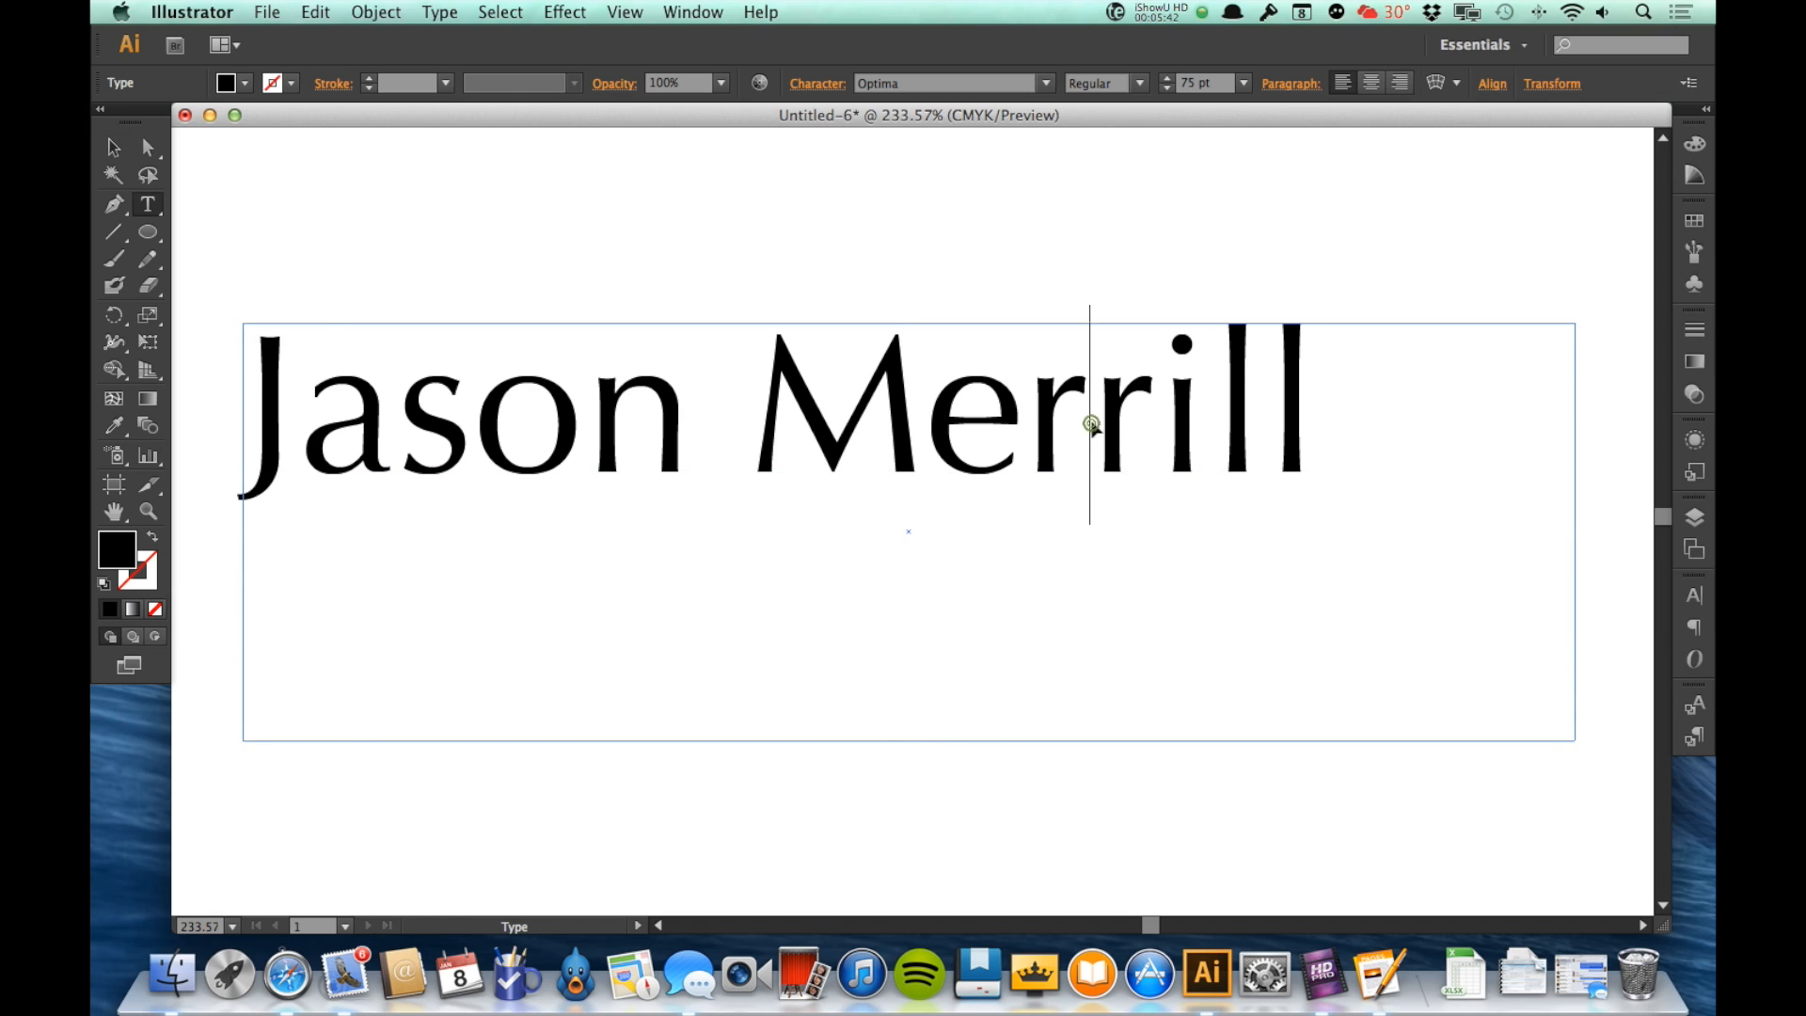
key(BackSpace)
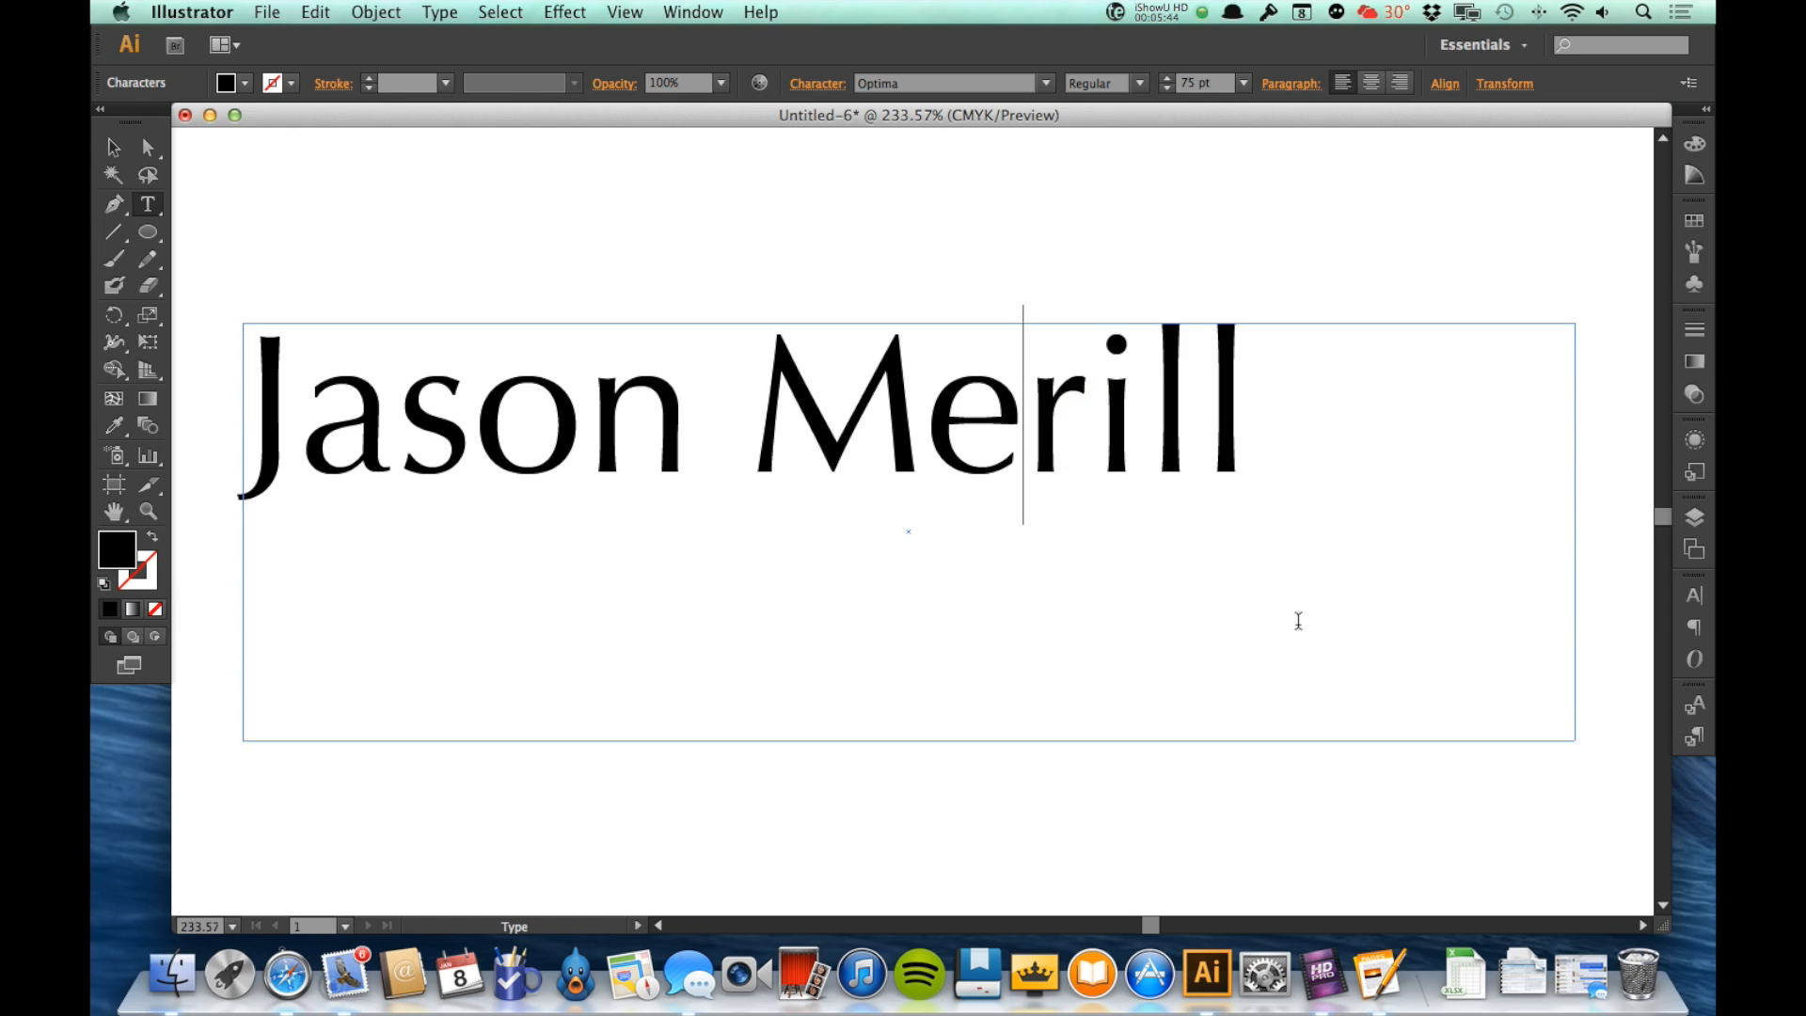
text(q)
key(BackSpace)
text(r)
Step: Change the font of the whole name to Times New Roman and leave text editing with nothing selected
drag(1331, 441, 253, 489)
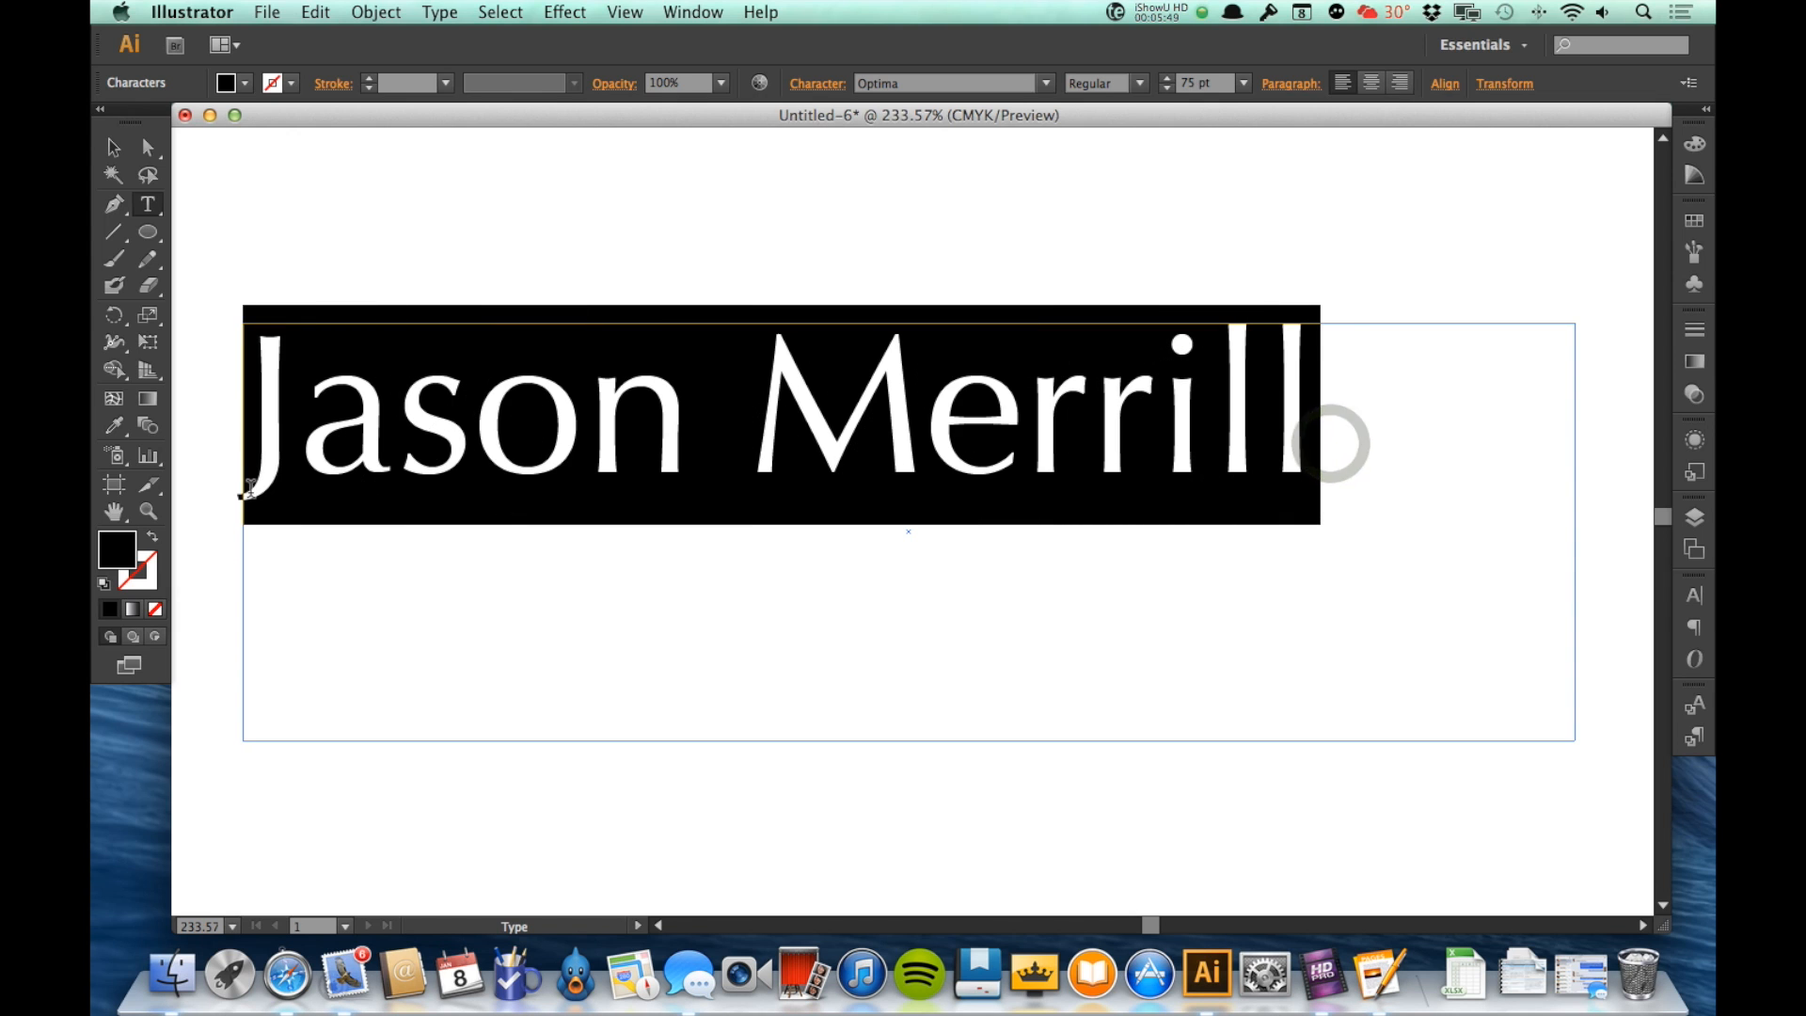
click(1034, 85)
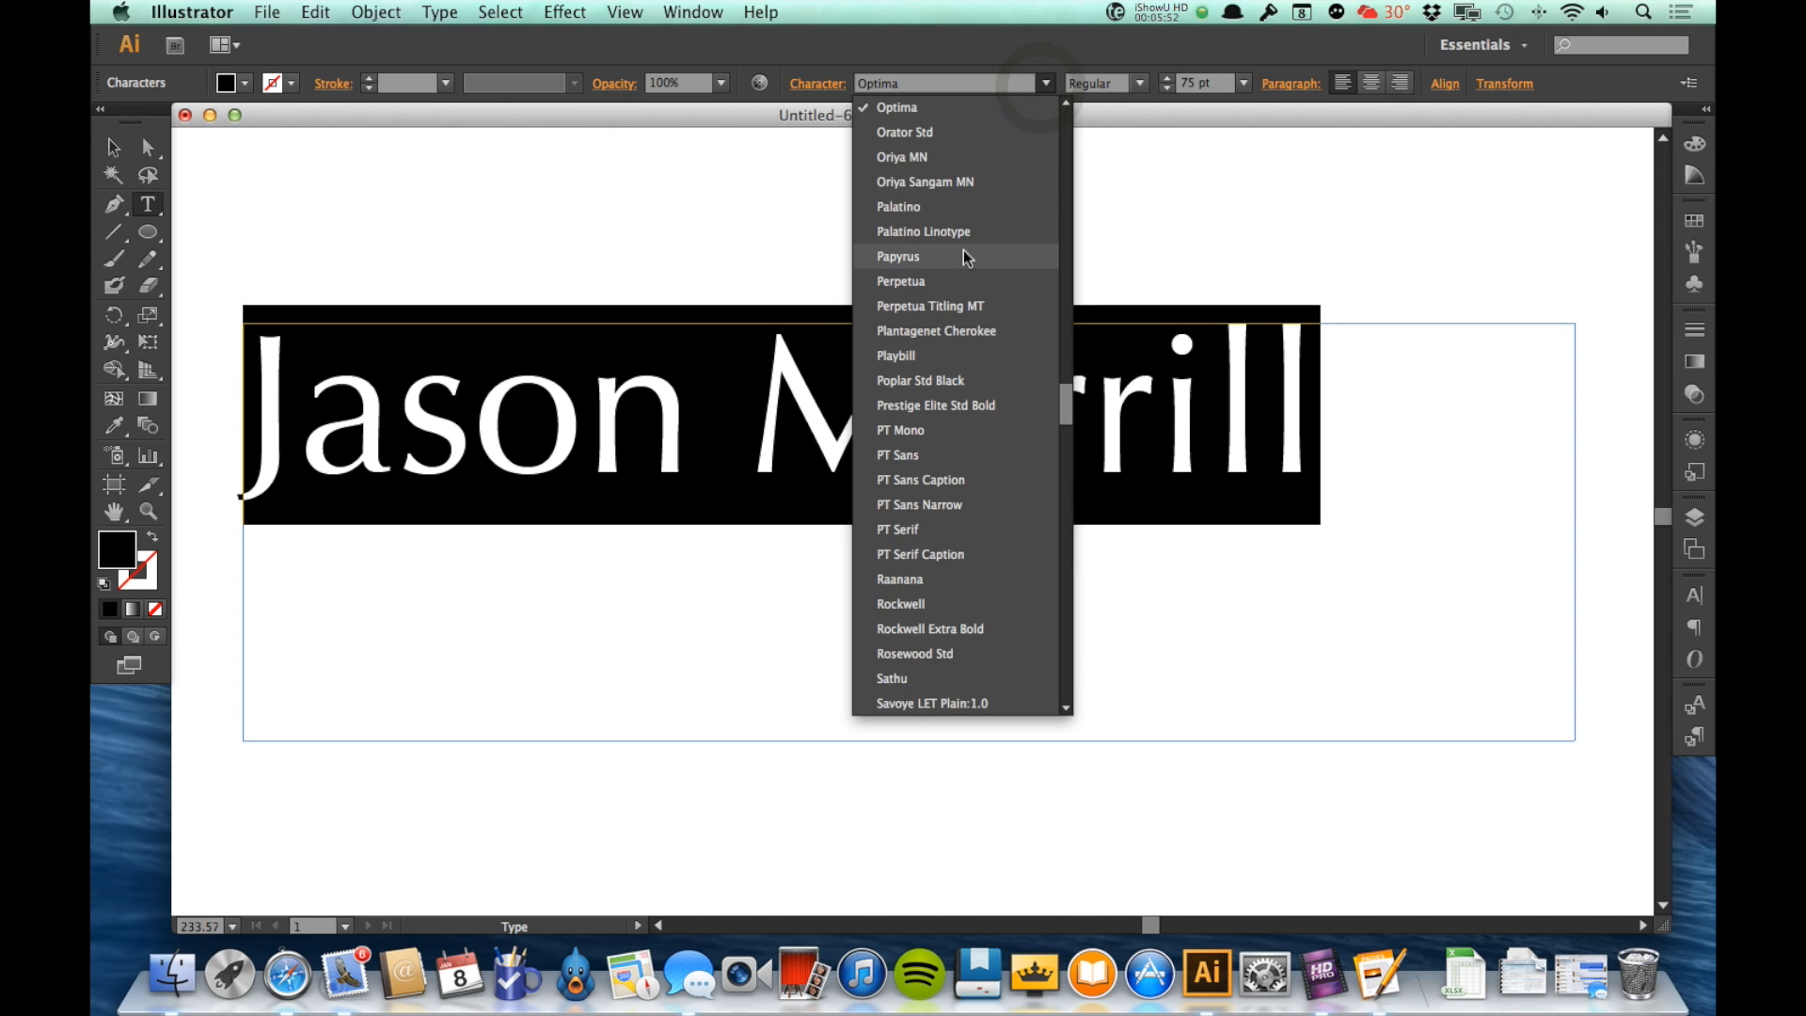
scroll(963, 250, down, 15)
scroll(963, 250, up, 5)
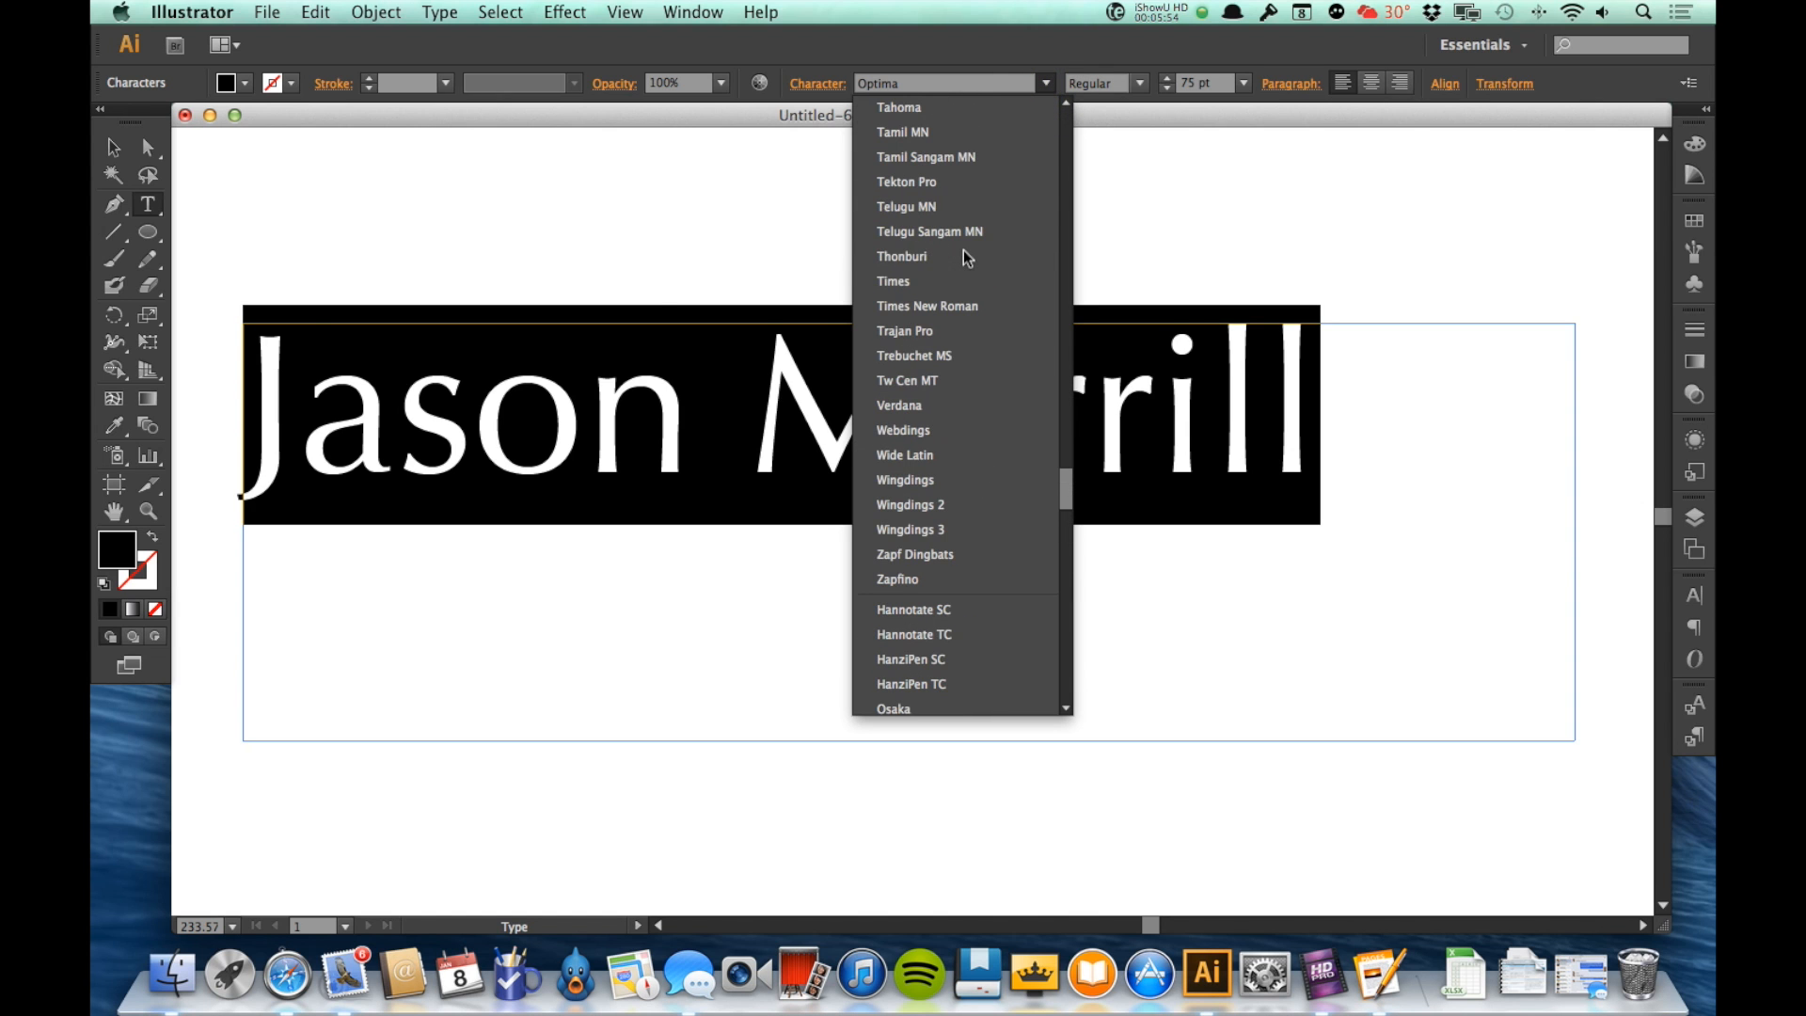
click(913, 305)
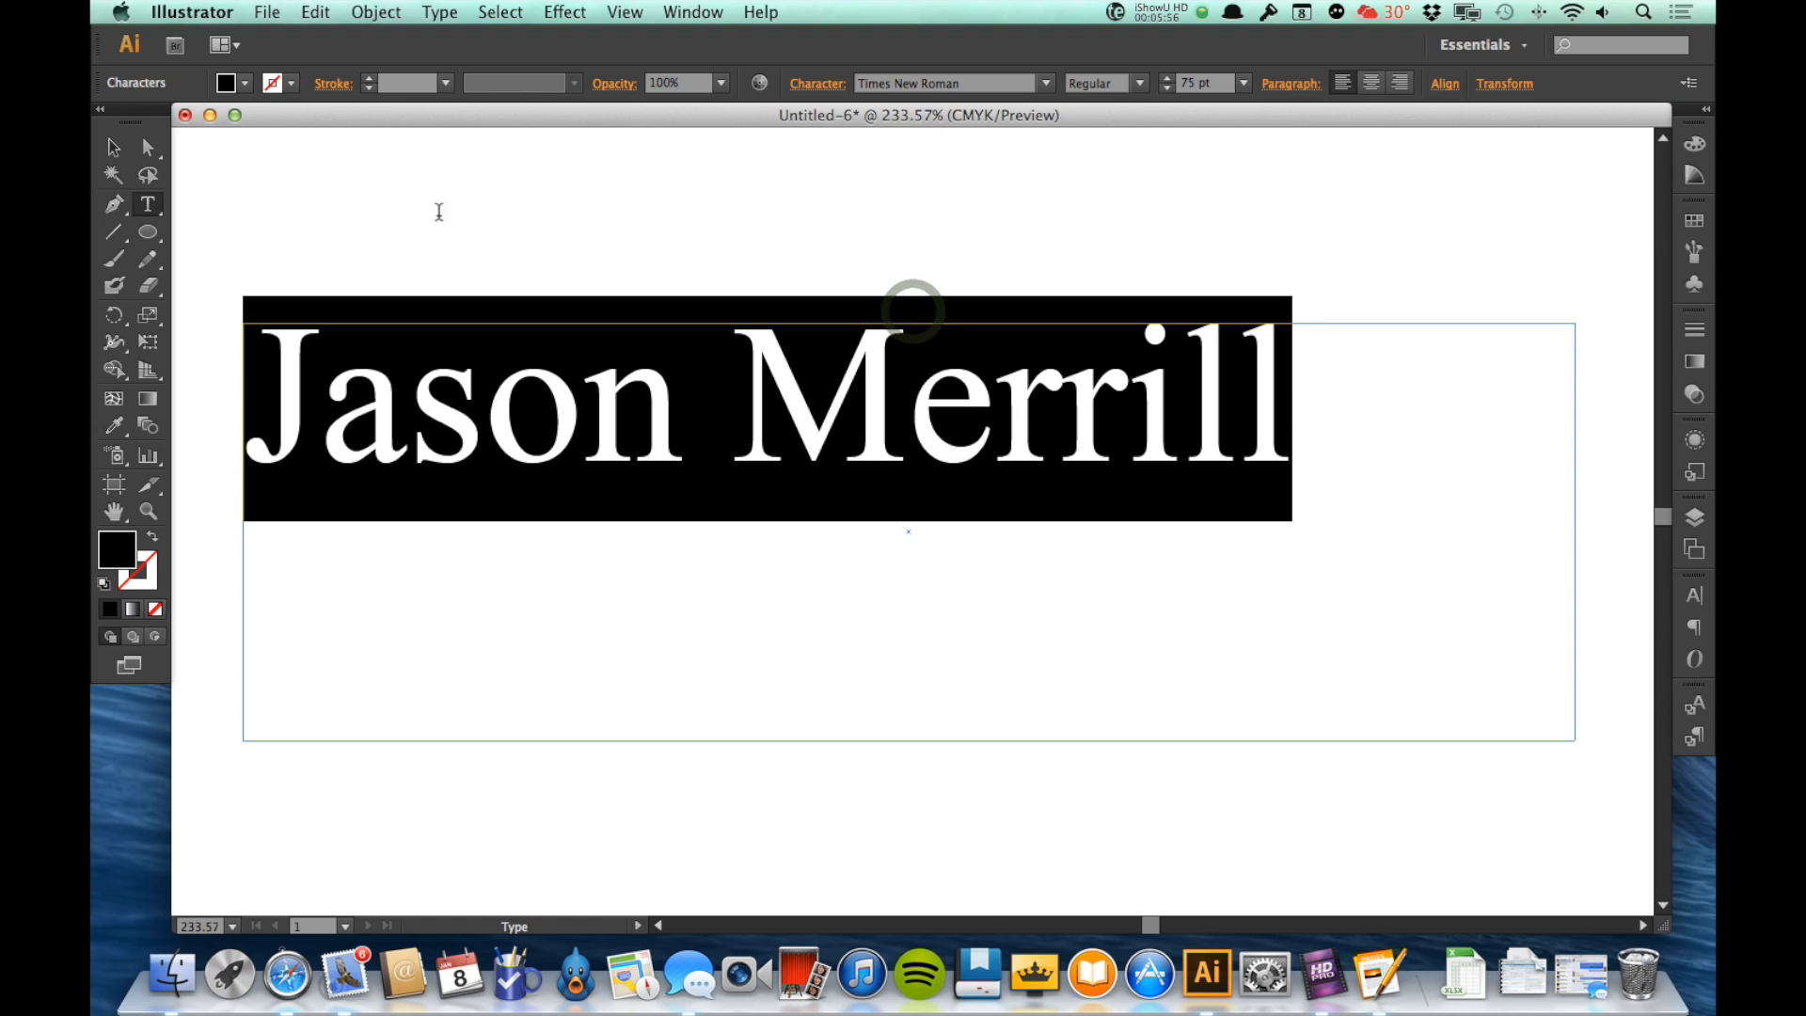
click(113, 146)
click(1136, 209)
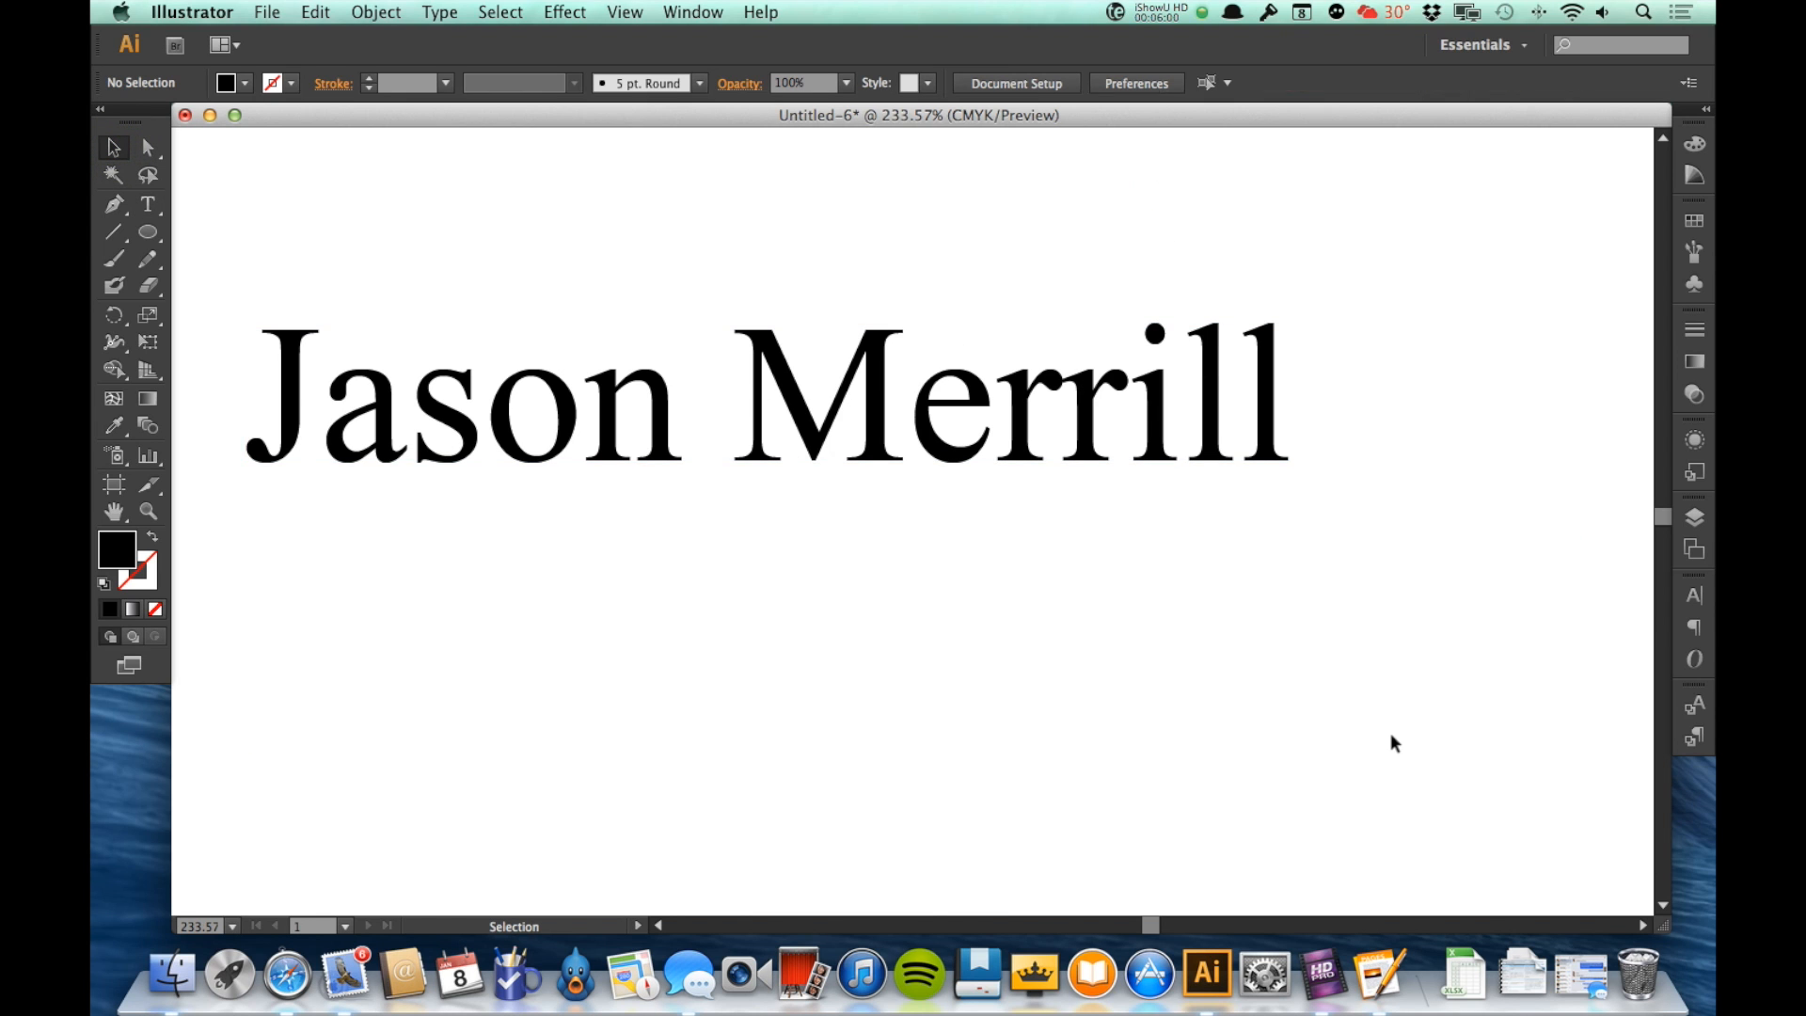
Step: Shift the text frame slightly on the page and convert the name to outlines
drag(1143, 462, 1196, 477)
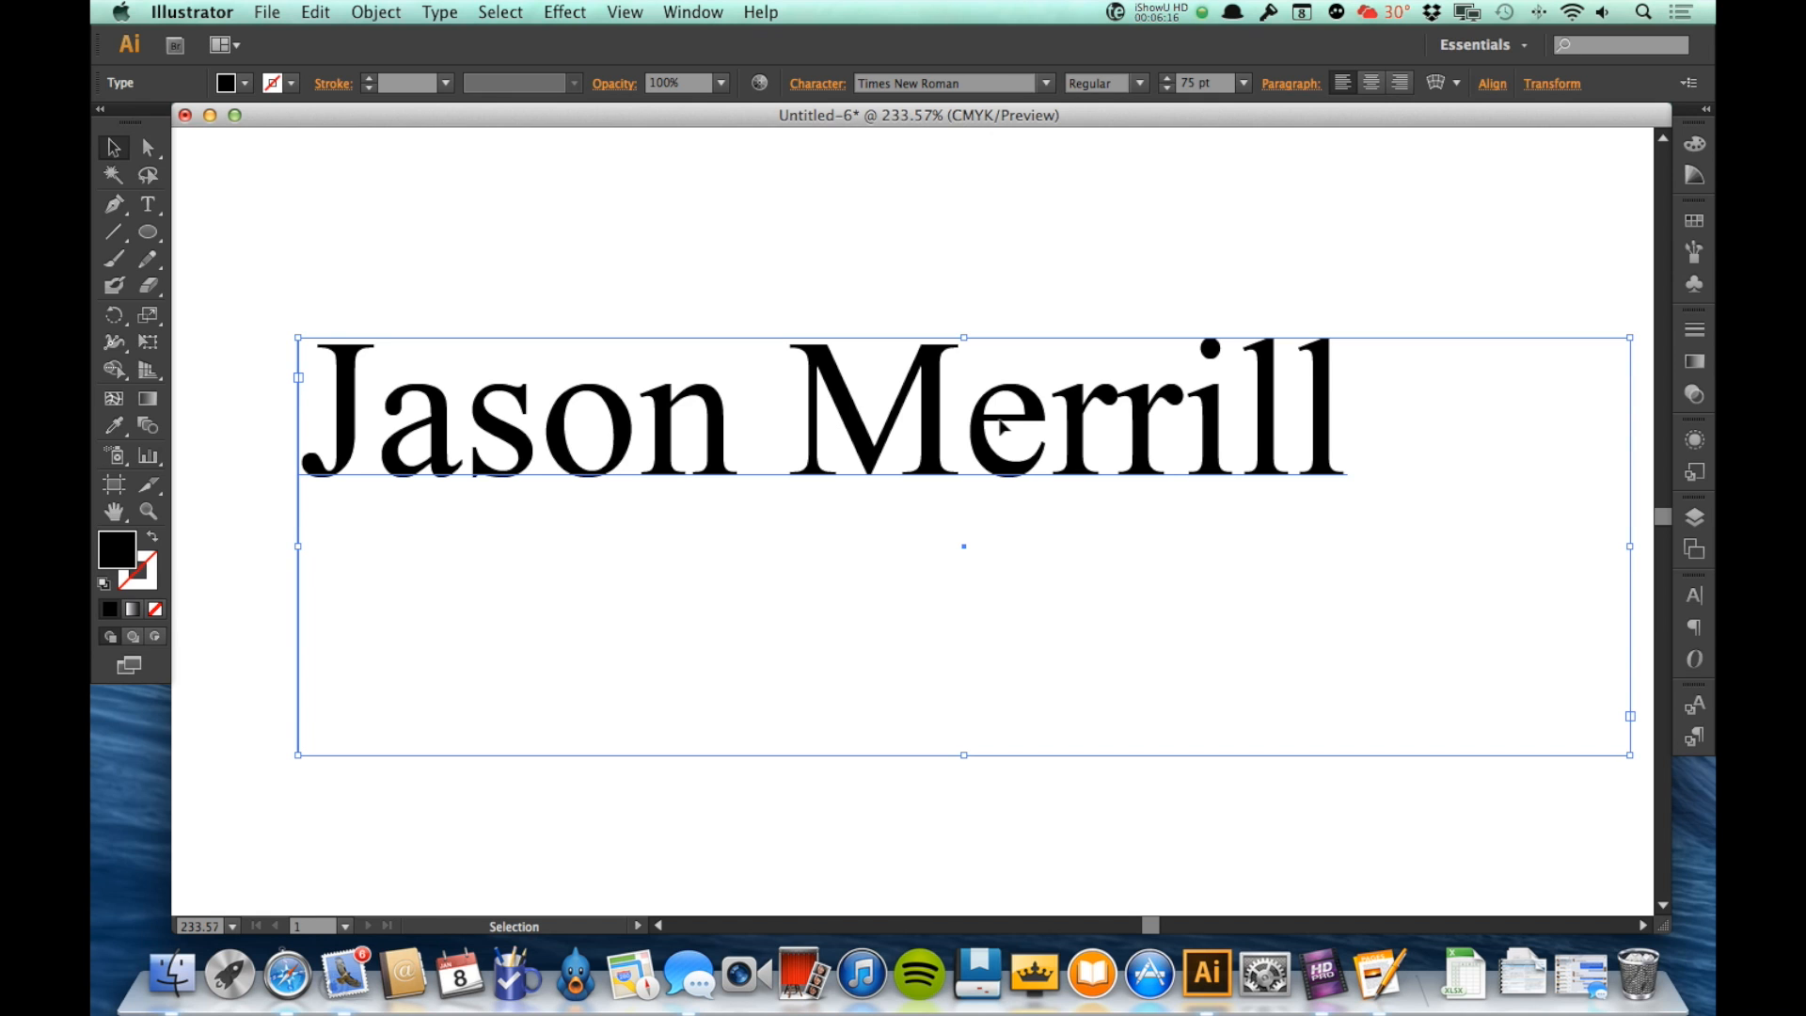
click(440, 13)
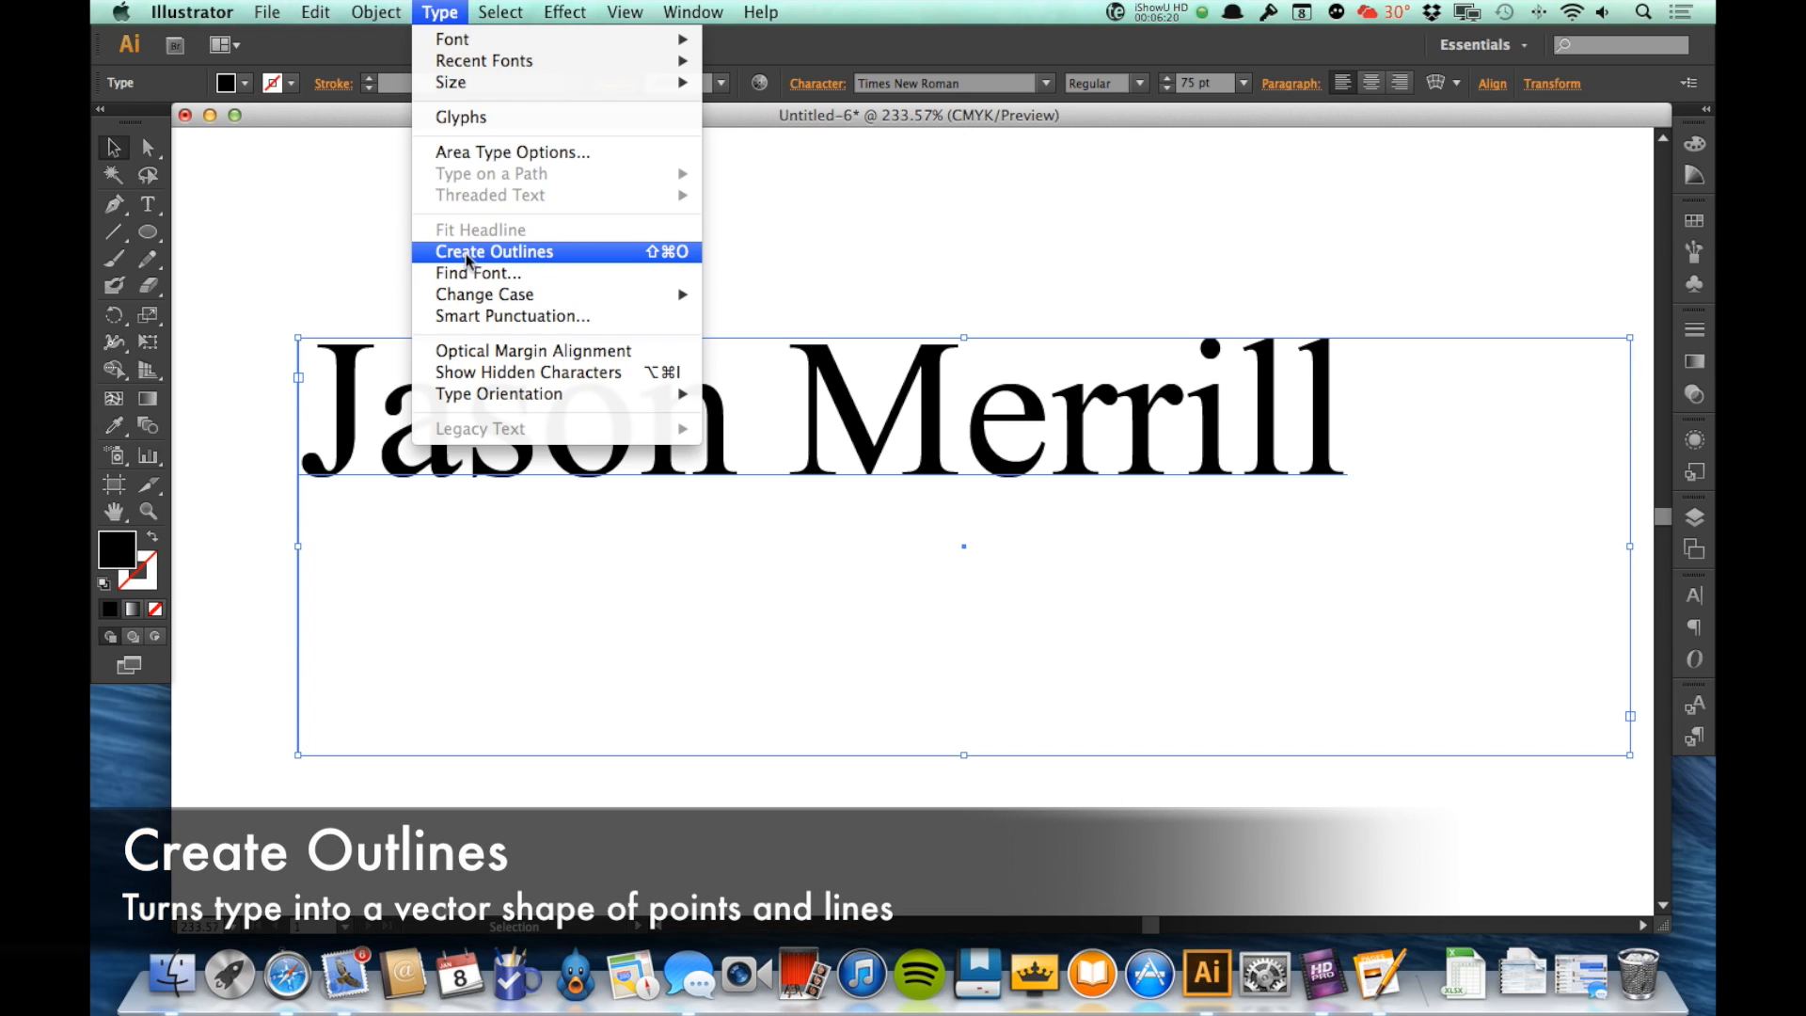
click(465, 254)
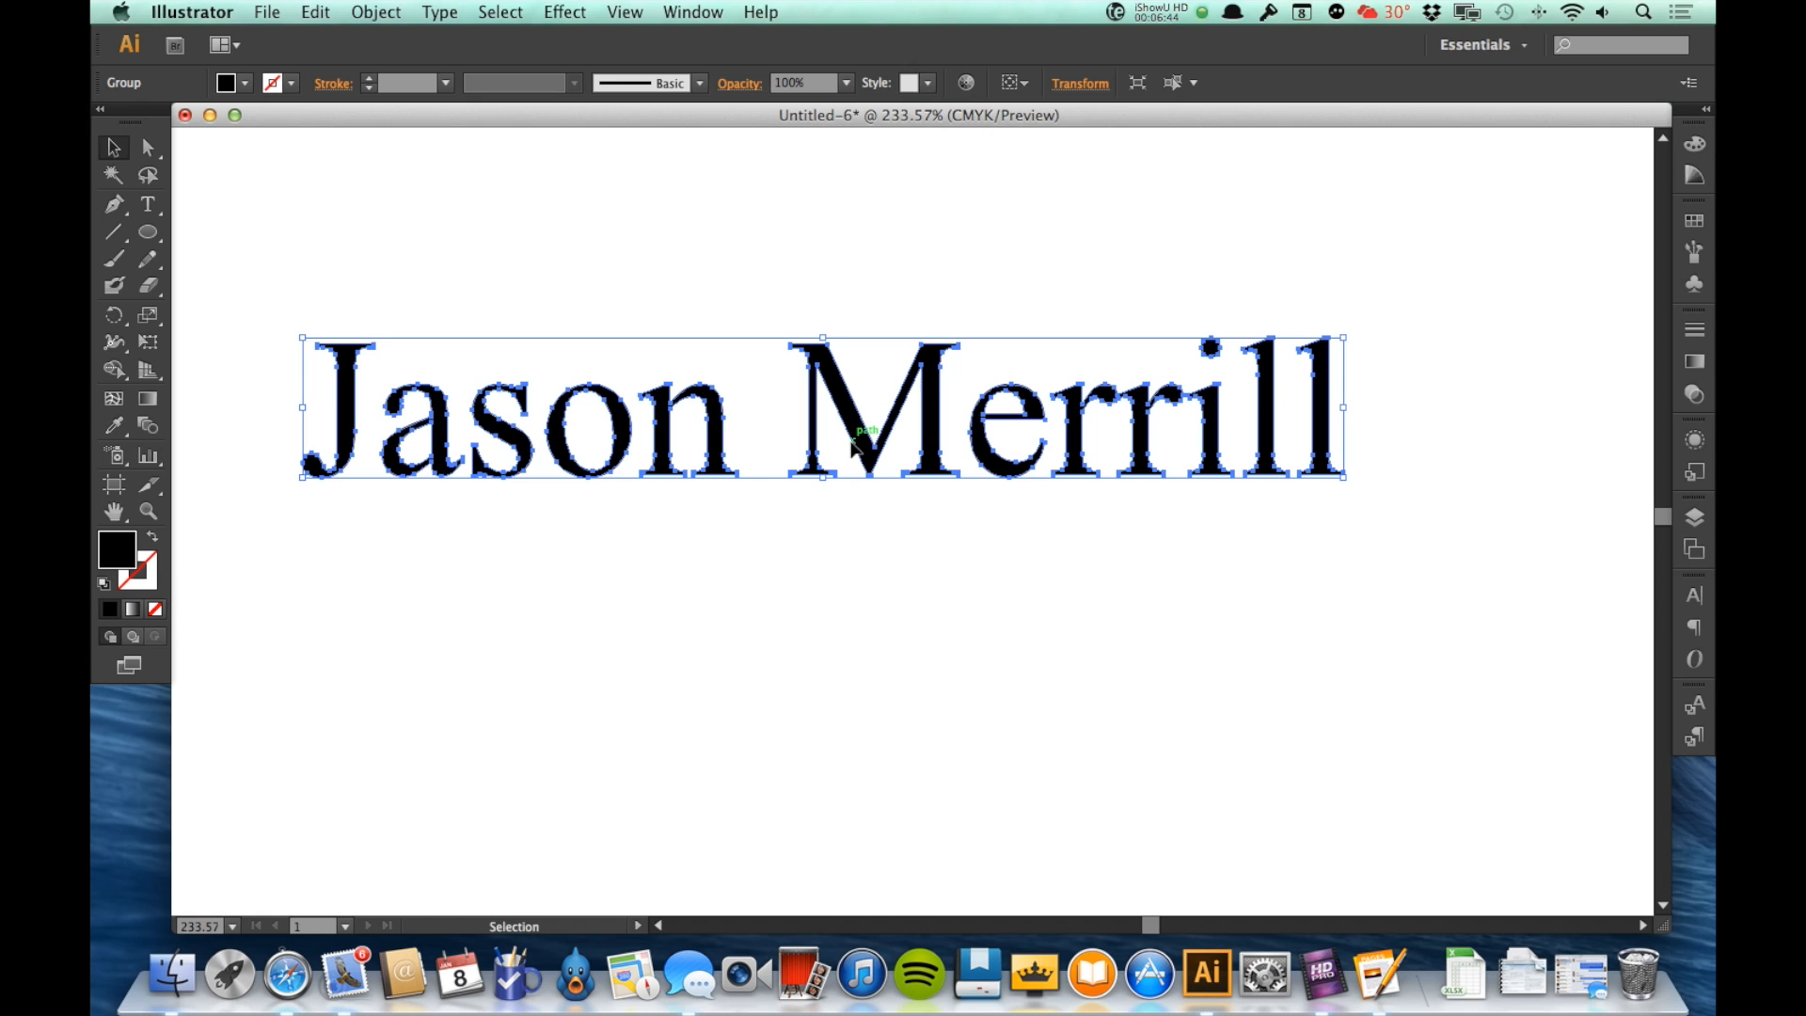
Step: Move the outlined name around on the page as a single object
drag(928, 455, 975, 477)
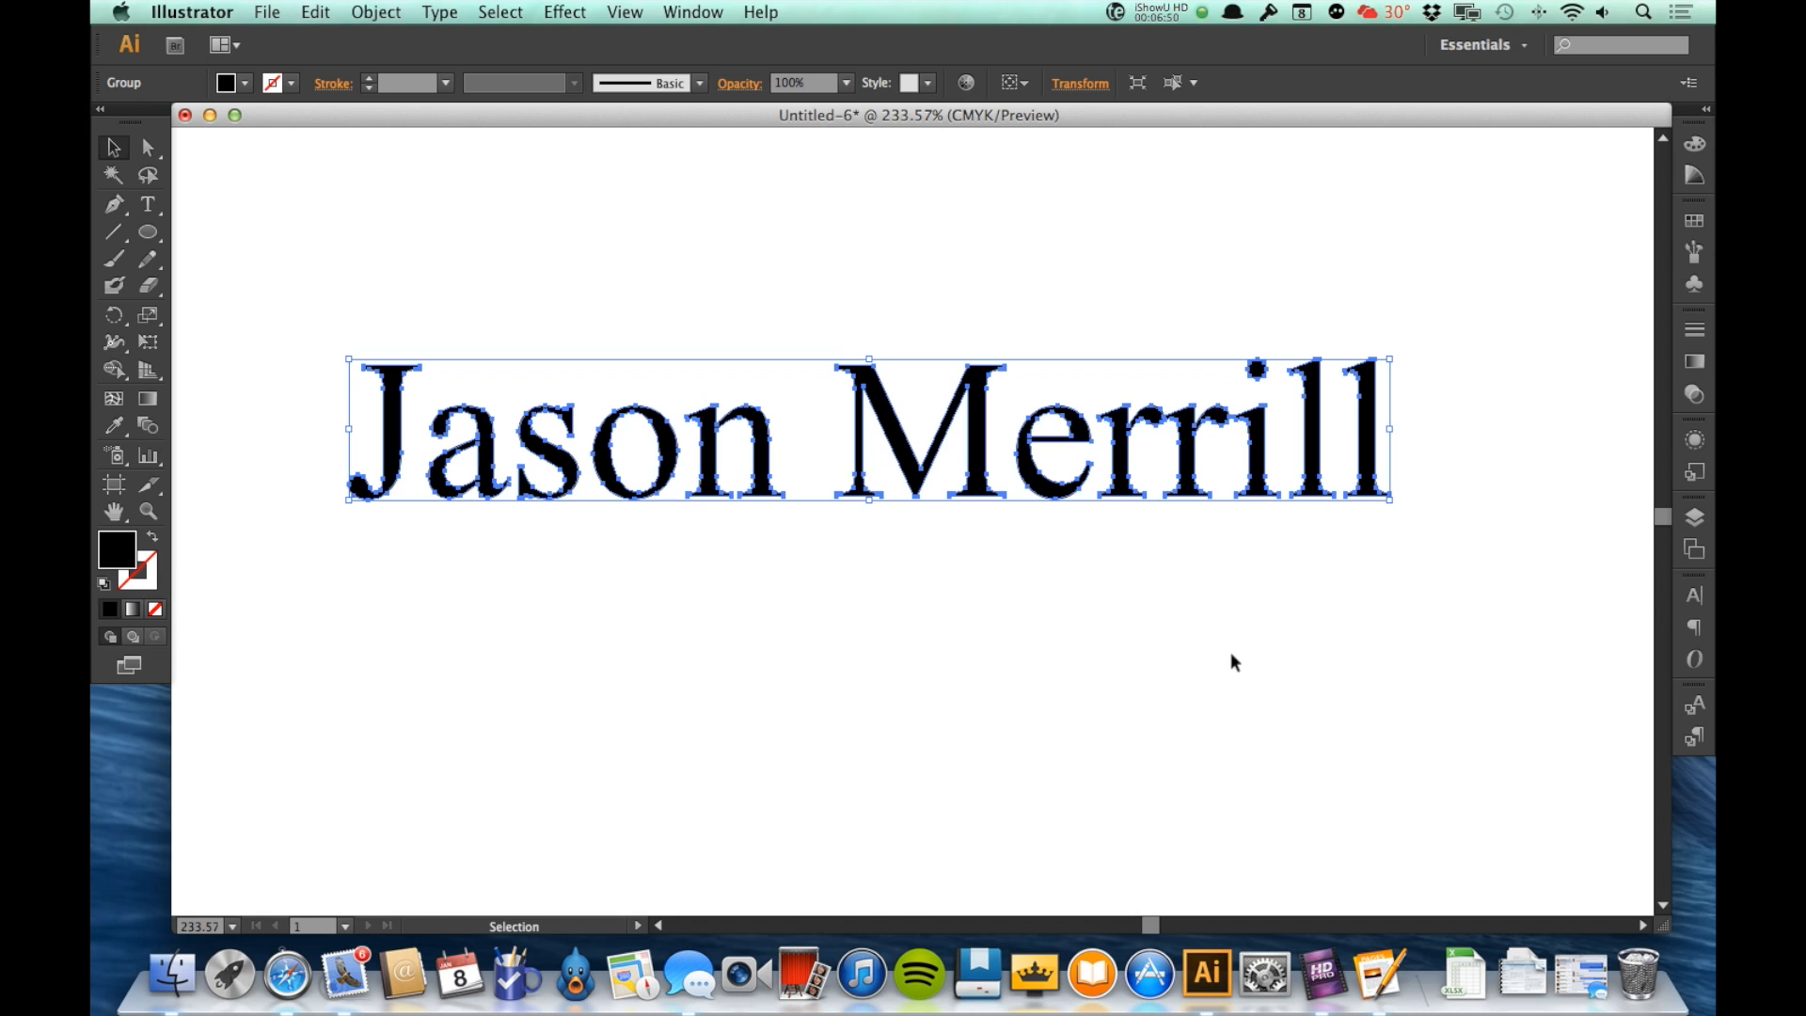
click(1215, 664)
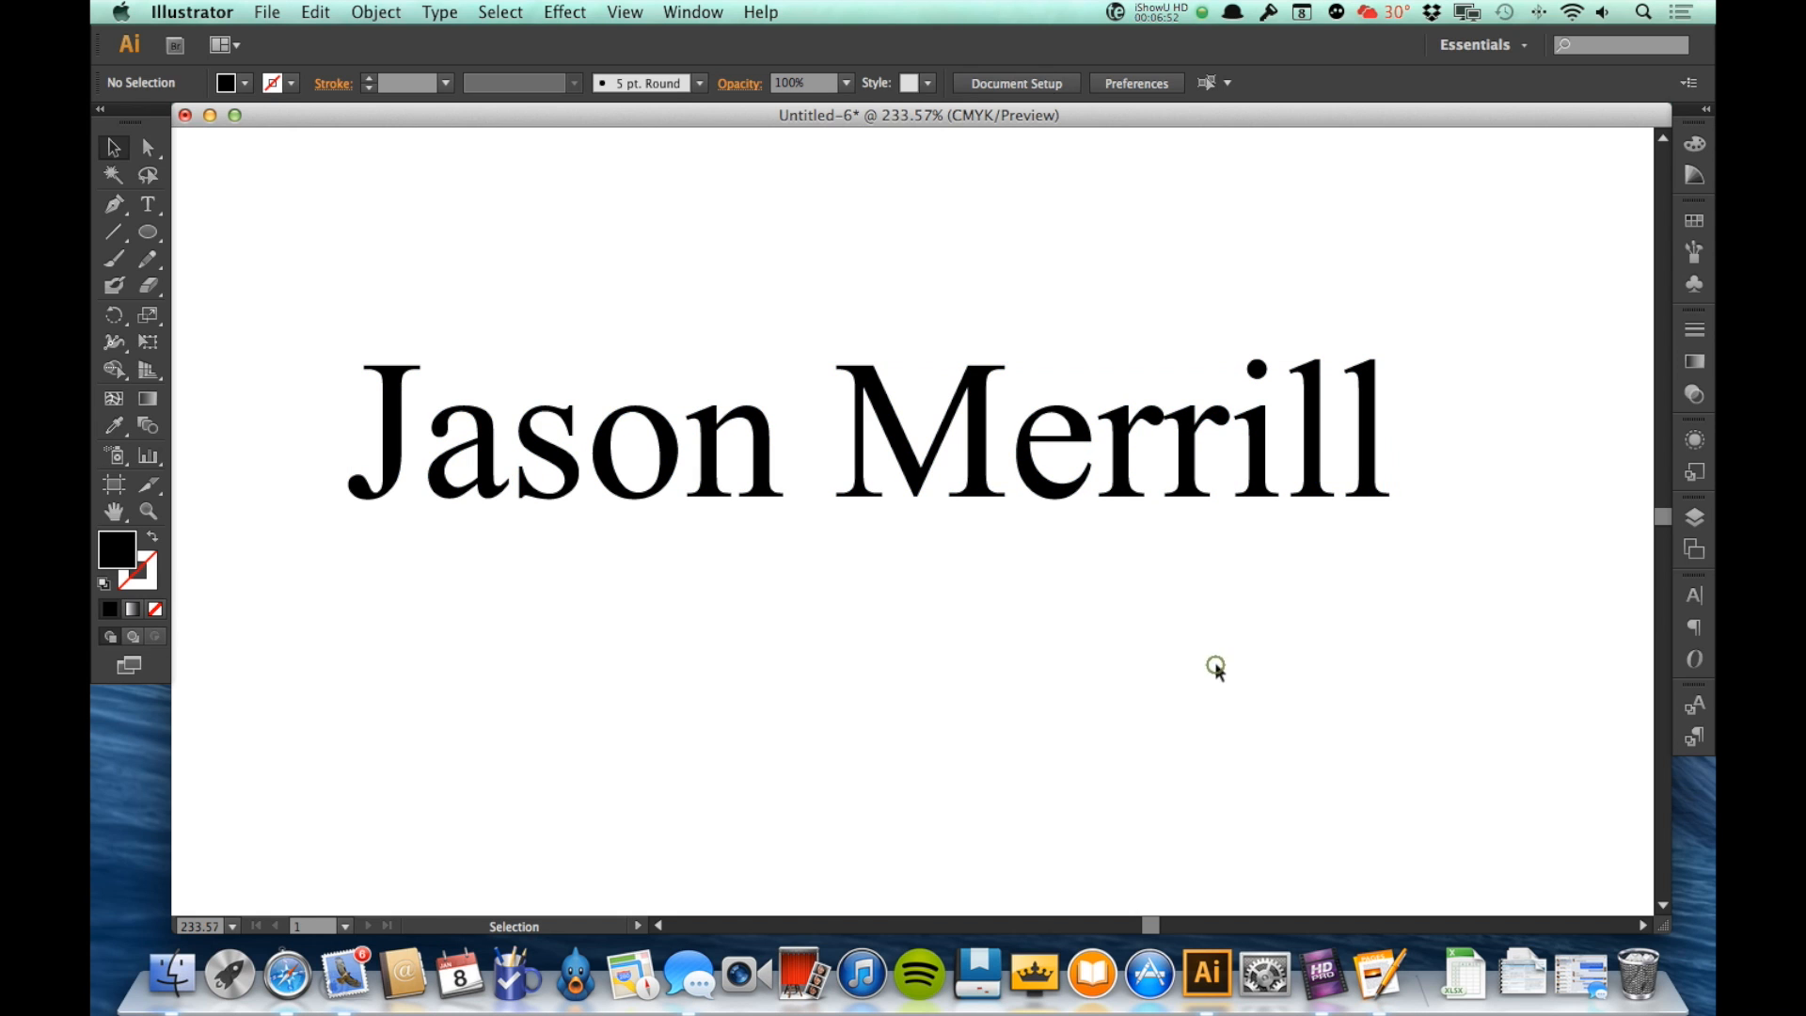
click(968, 461)
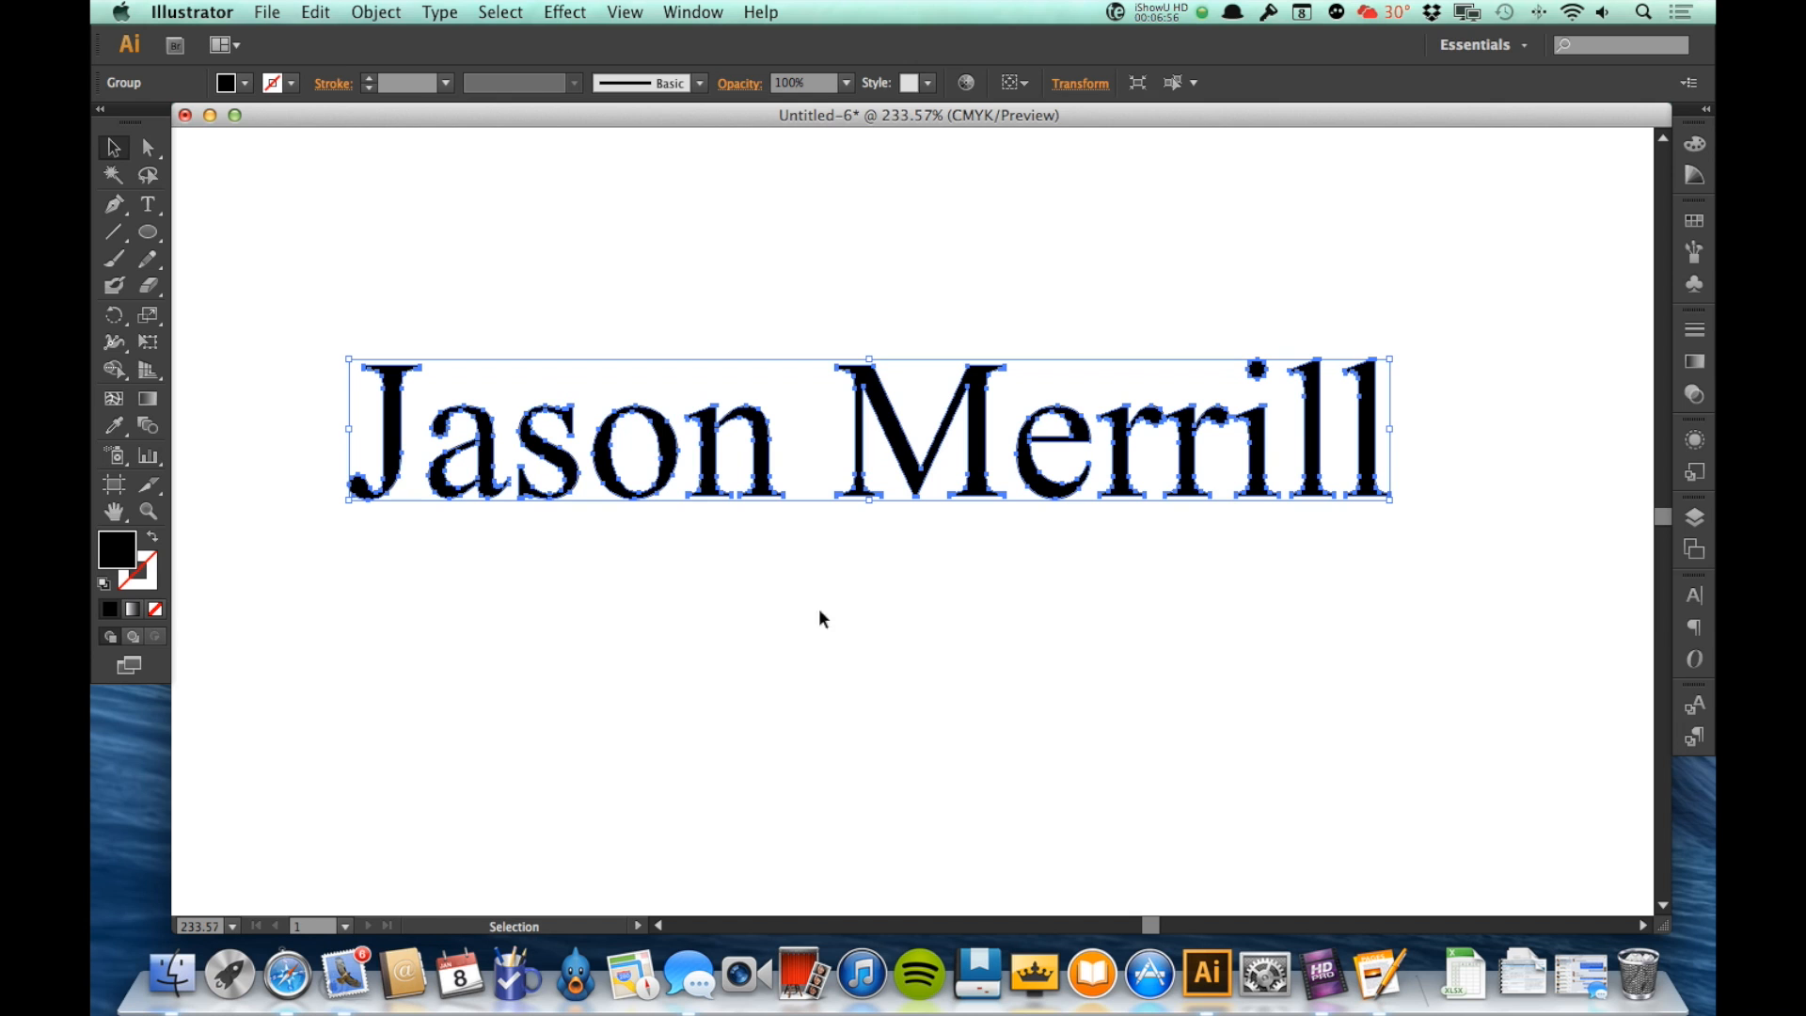
drag(712, 452, 763, 430)
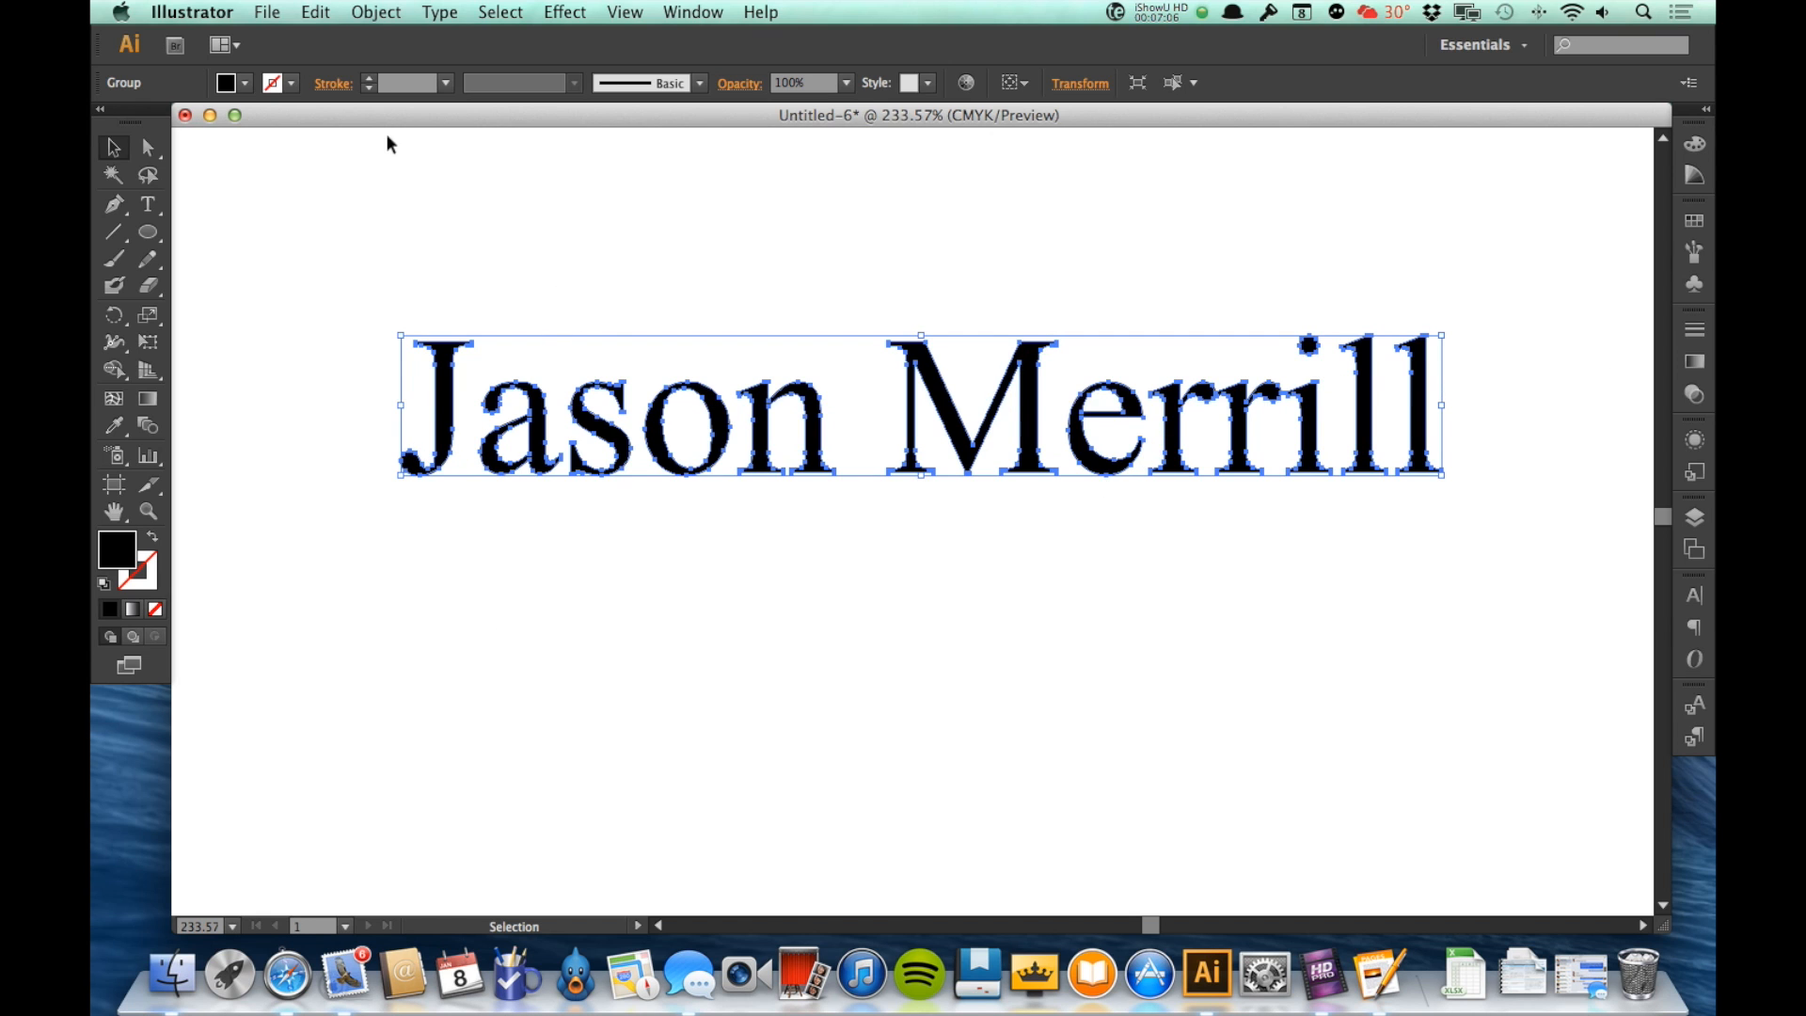
Step: Group the outlined letters and shift the group slightly down the page
click(376, 11)
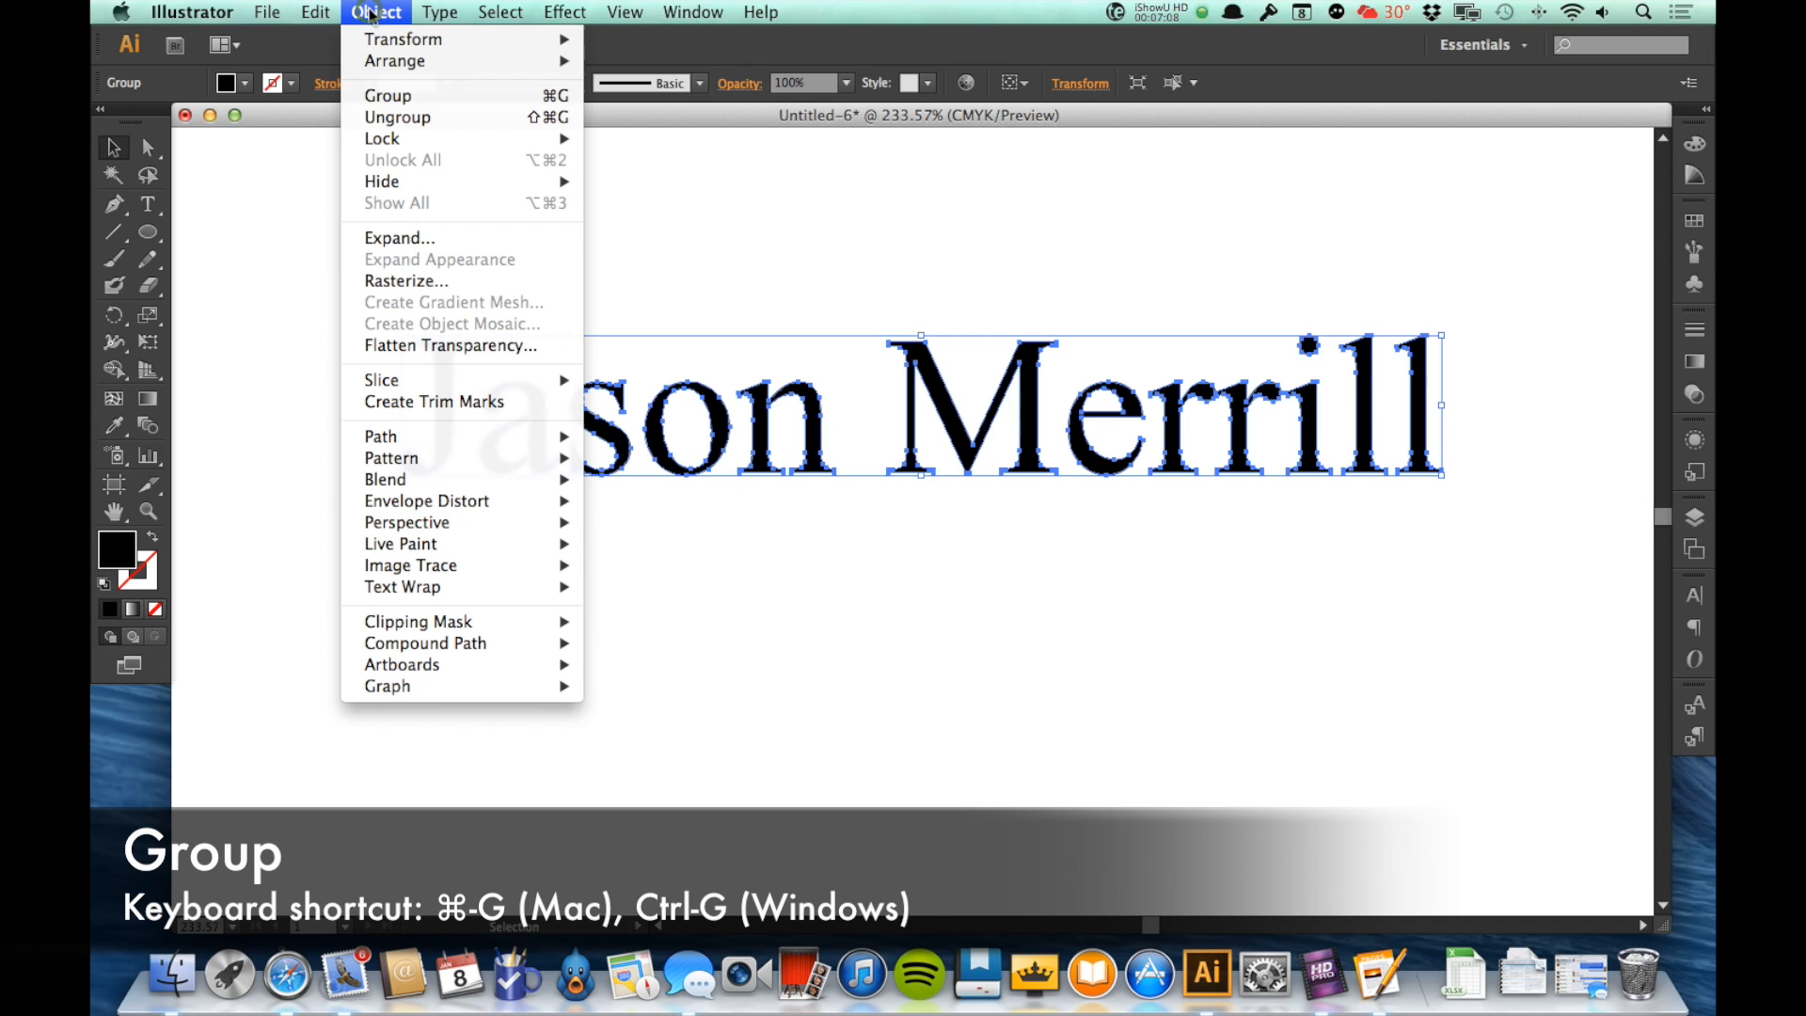
click(380, 96)
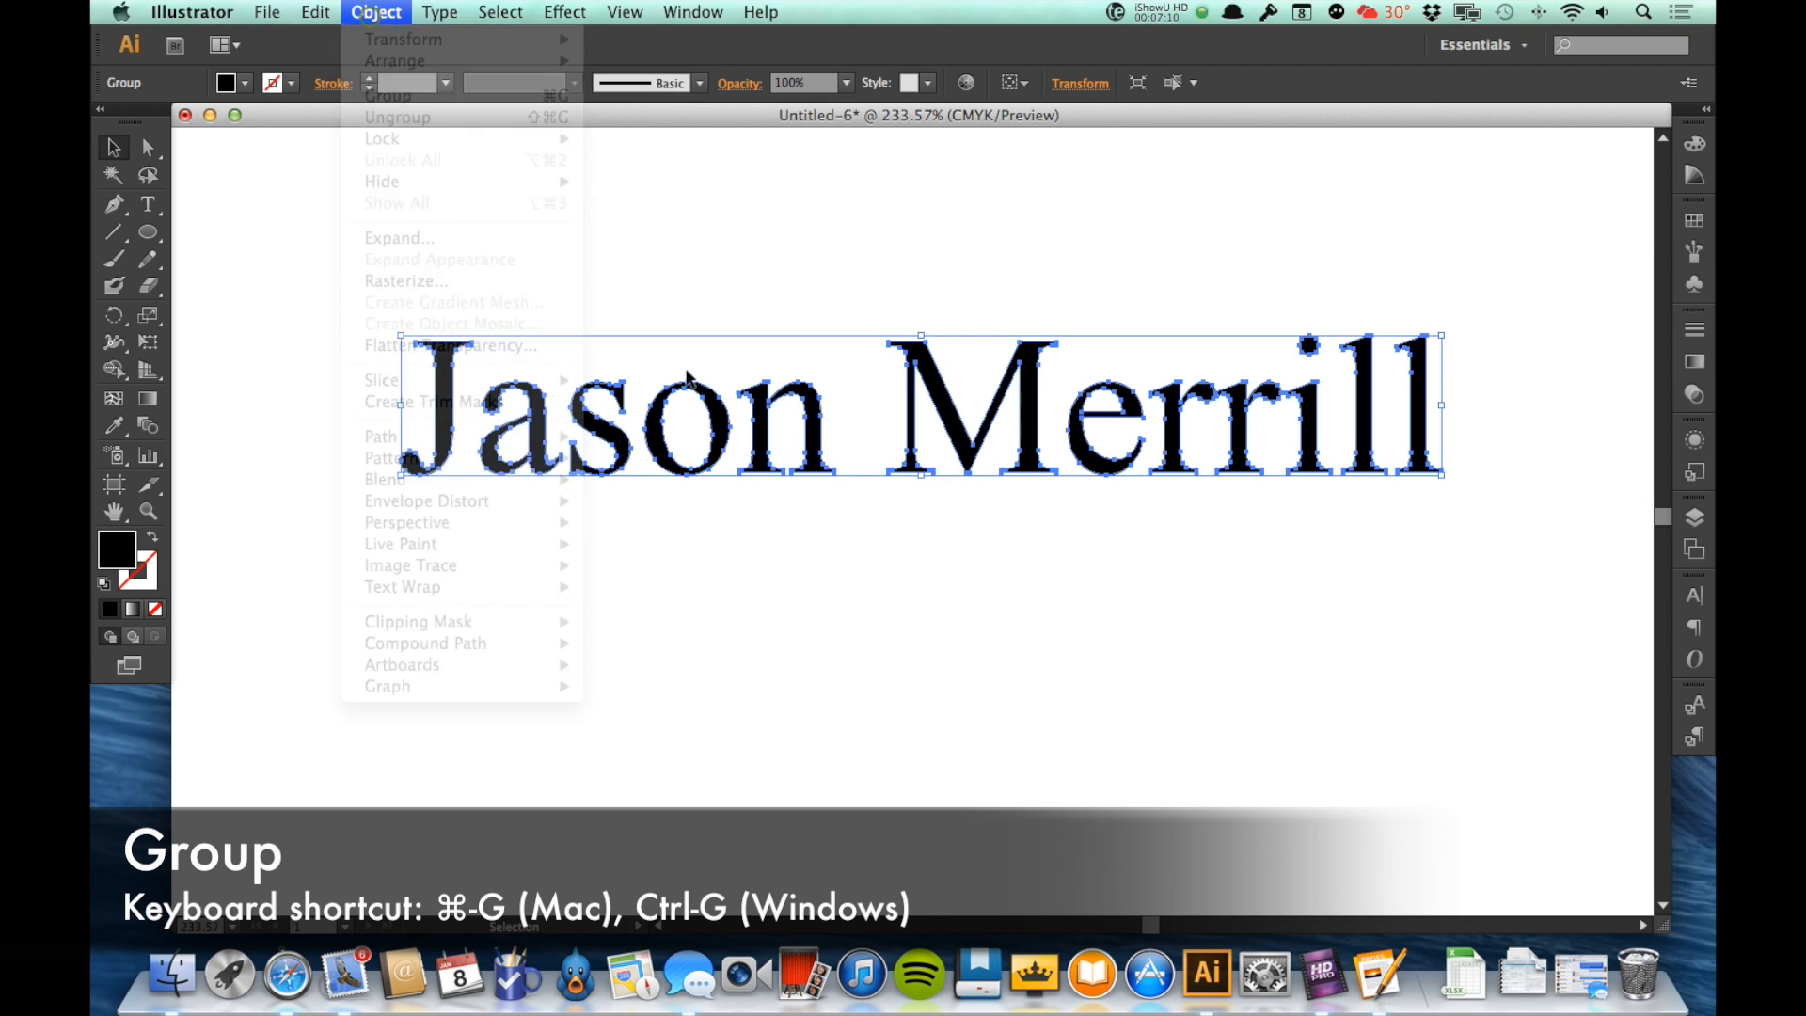
drag(820, 447, 792, 476)
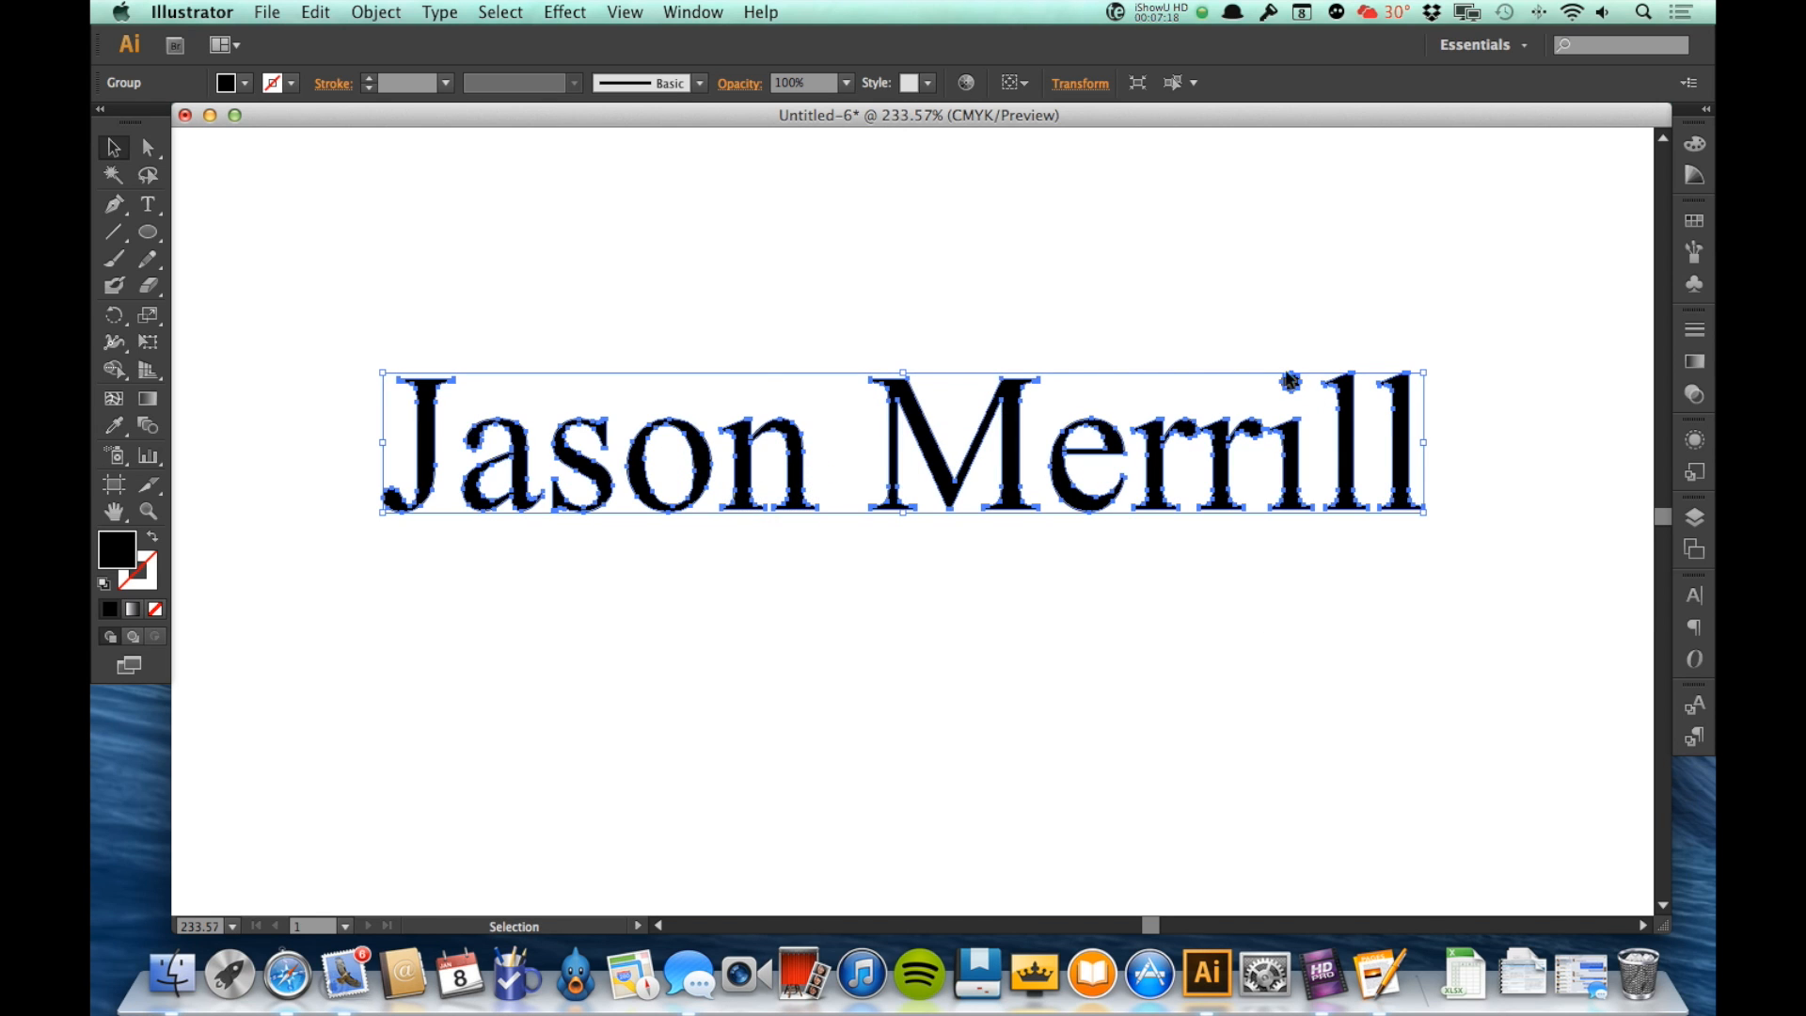
Step: Ungroup the outlined letters, and raise and tilt the second "r" of the surname above the baseline
click(369, 11)
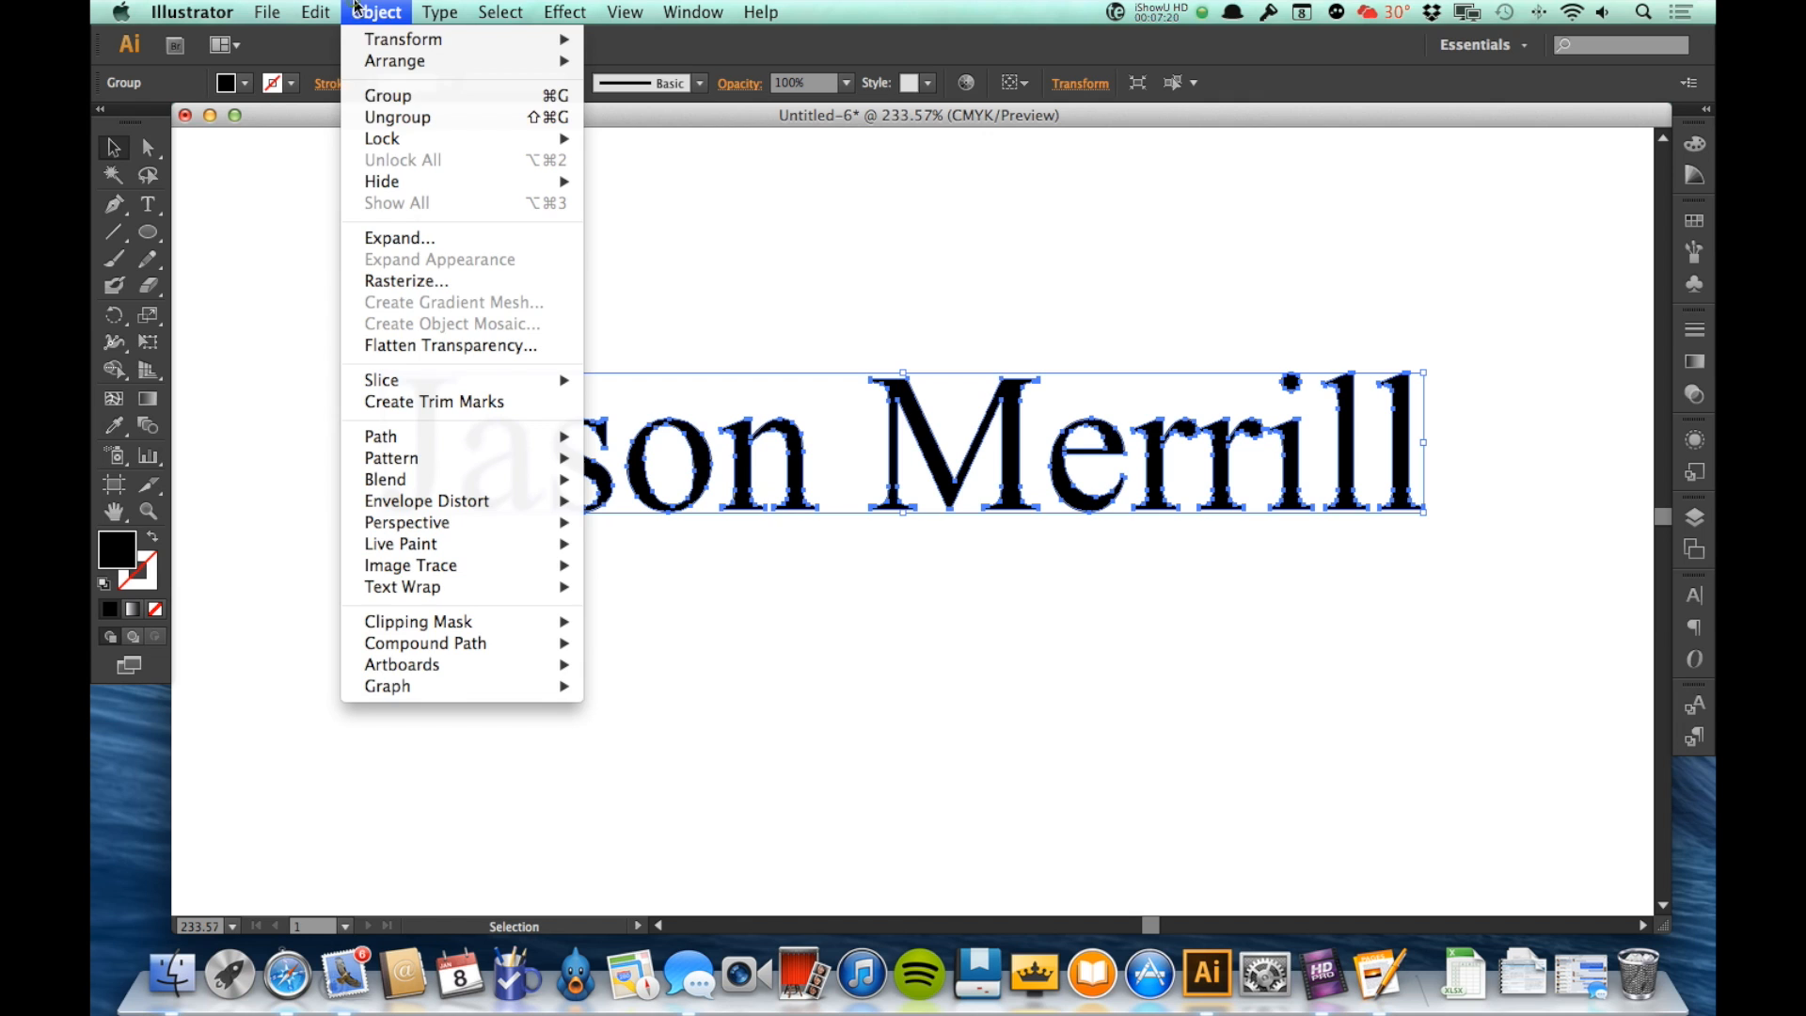
click(376, 117)
click(1394, 842)
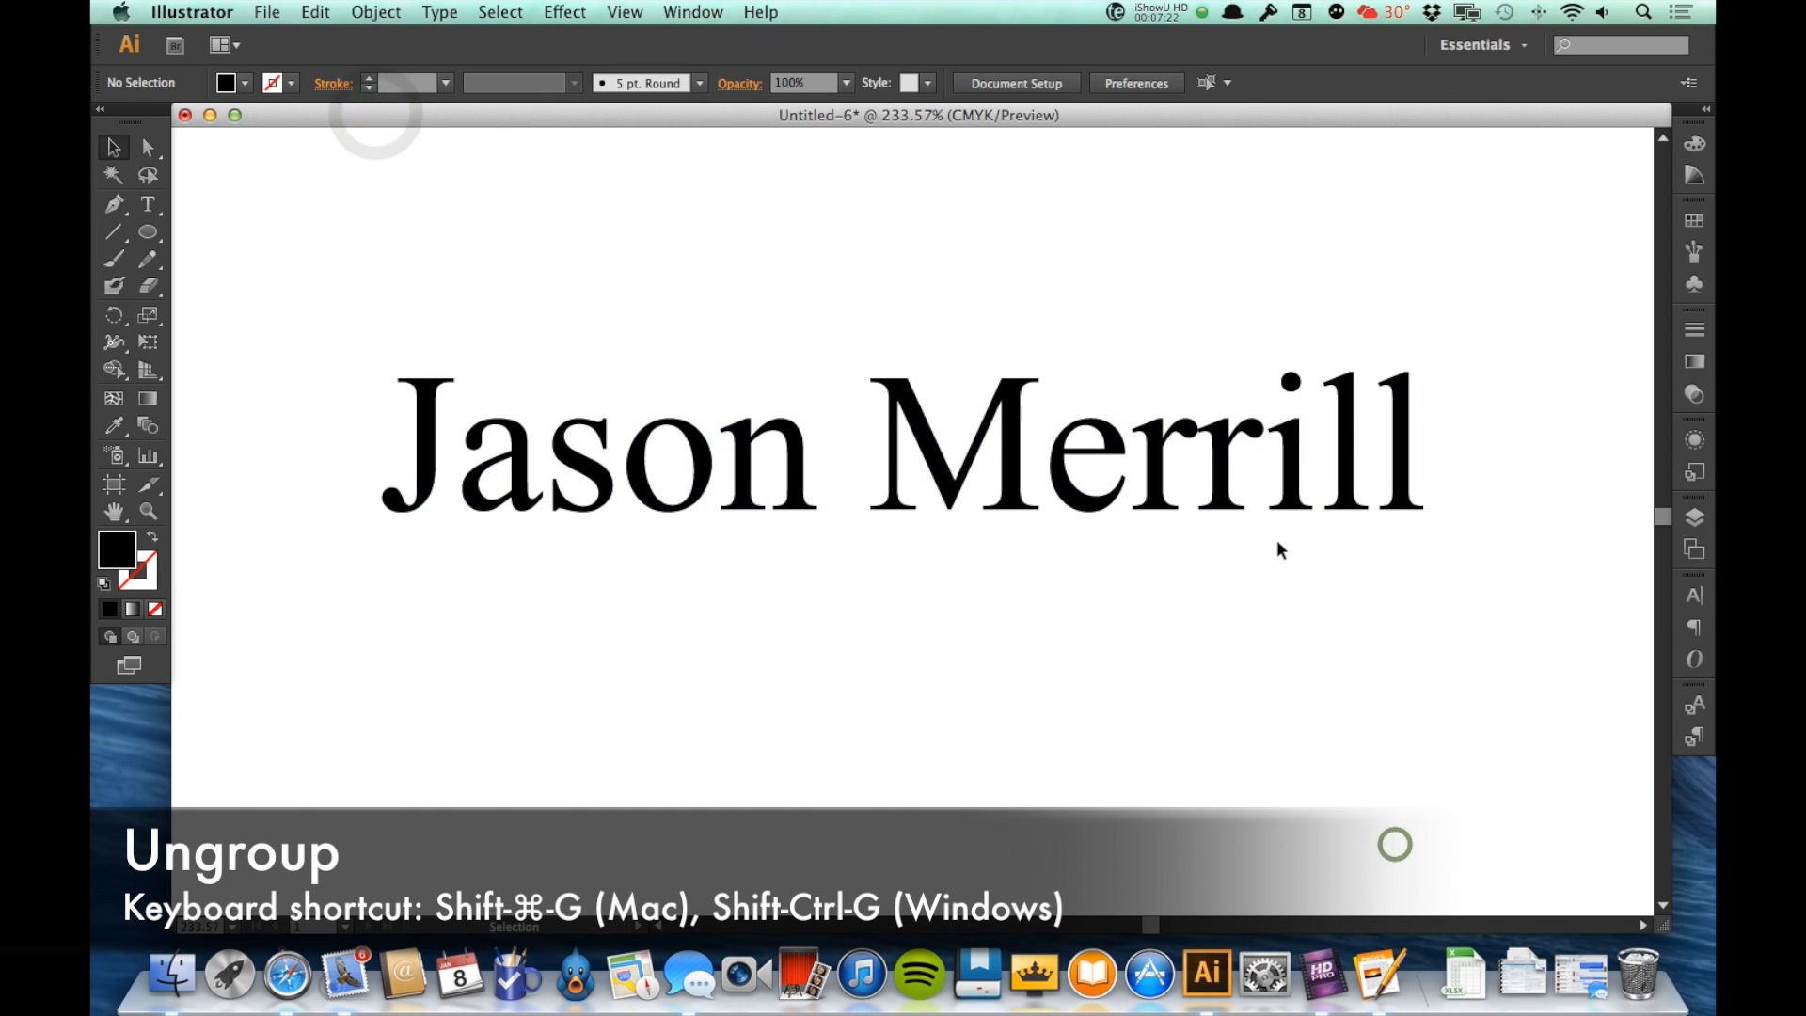
drag(1224, 471, 1149, 374)
click(1324, 643)
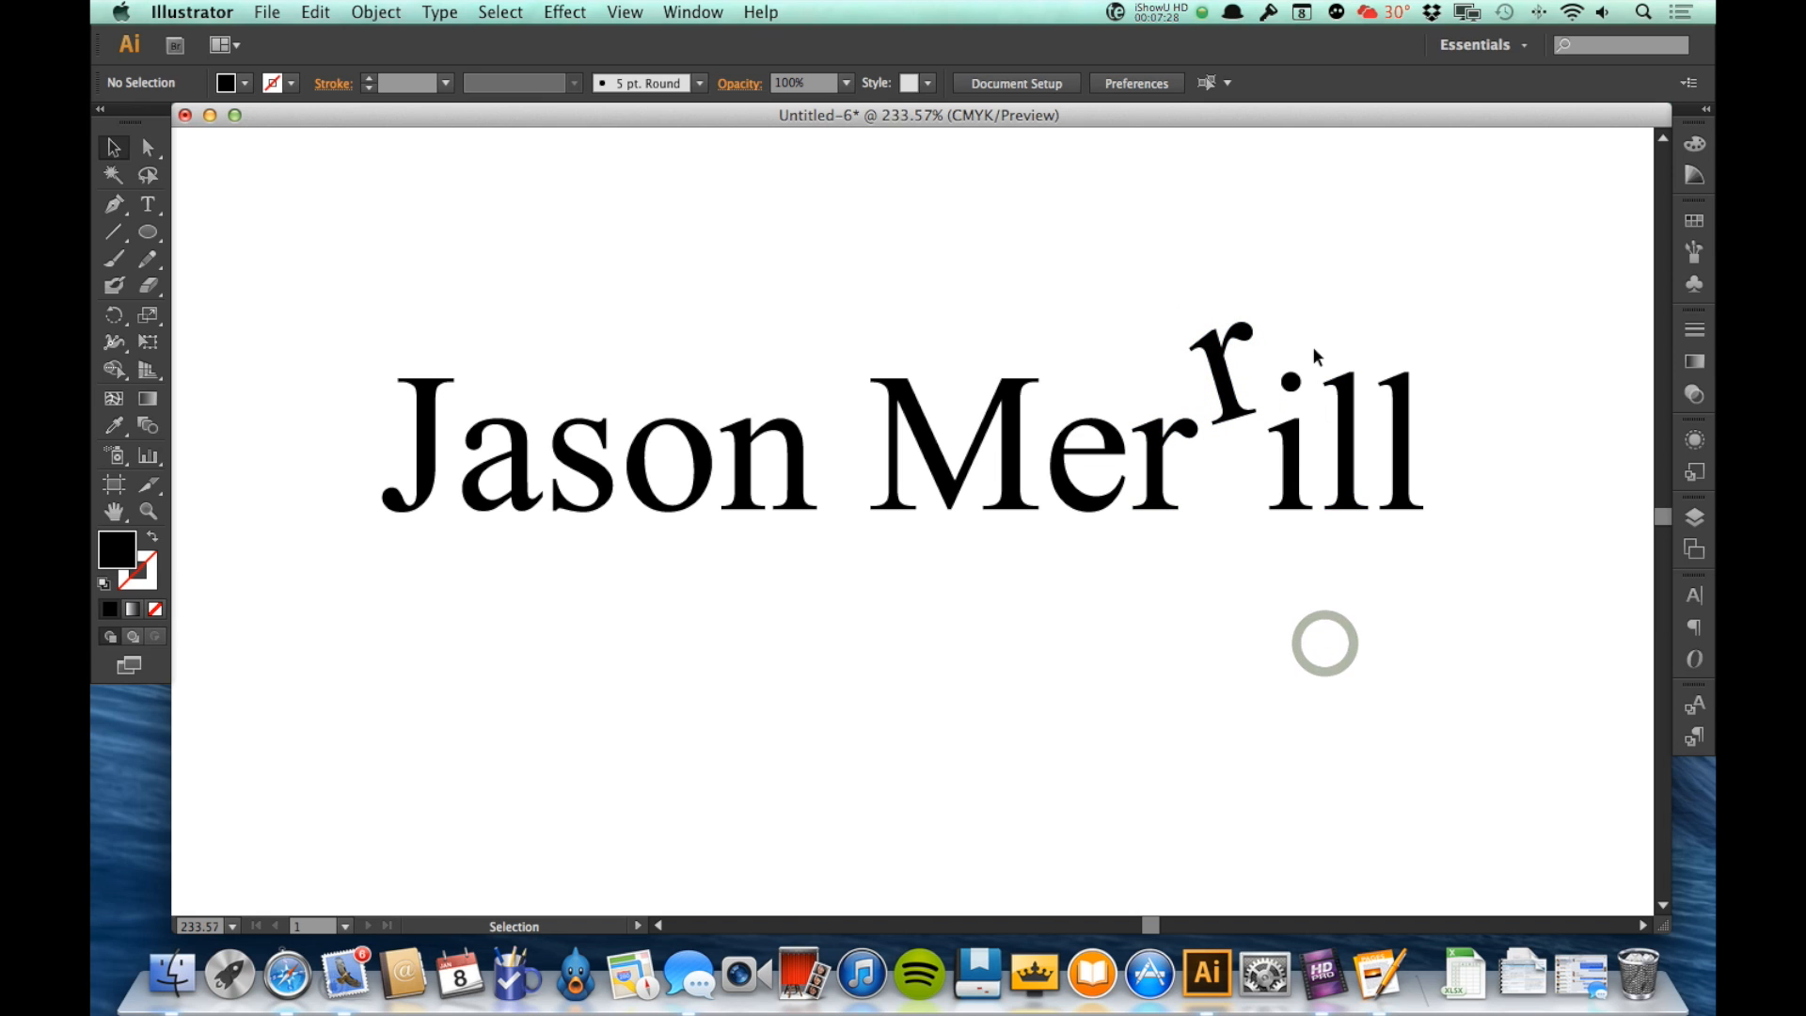
Step: Stretch the surname's first "l" far upward by moving only its top anchor points
key(a)
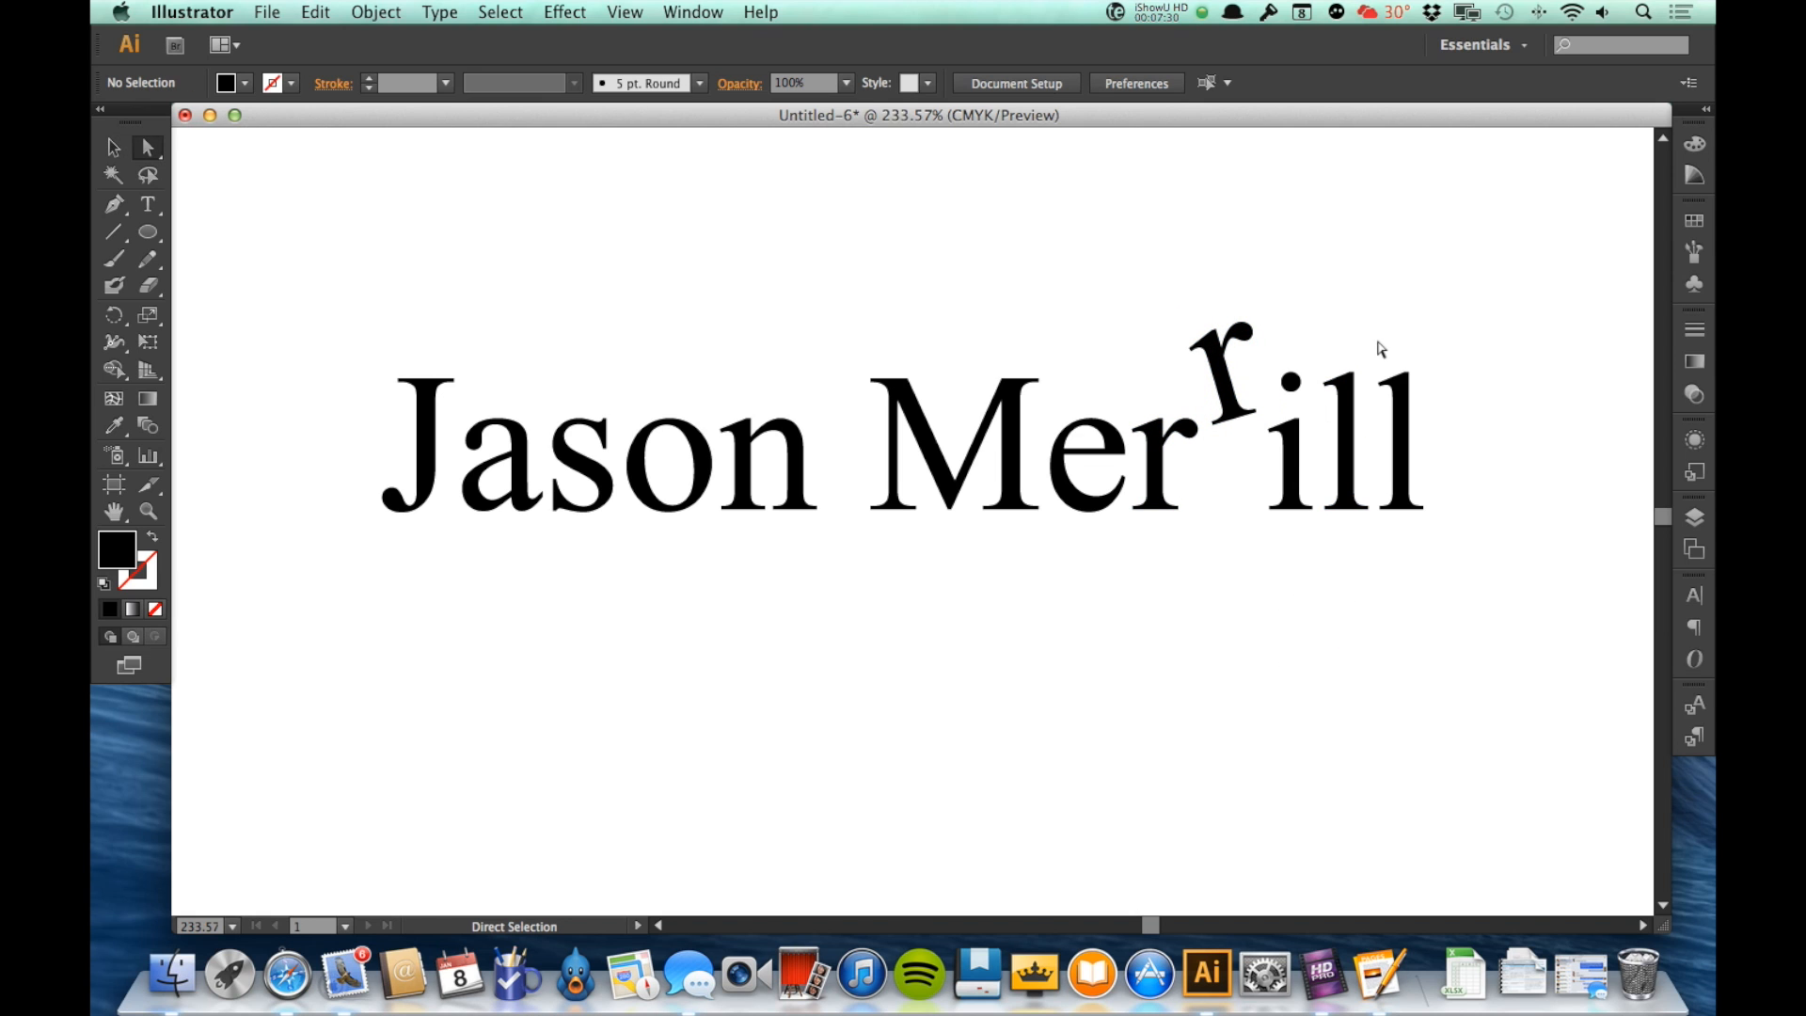
drag(1310, 347, 1360, 387)
click(1355, 381)
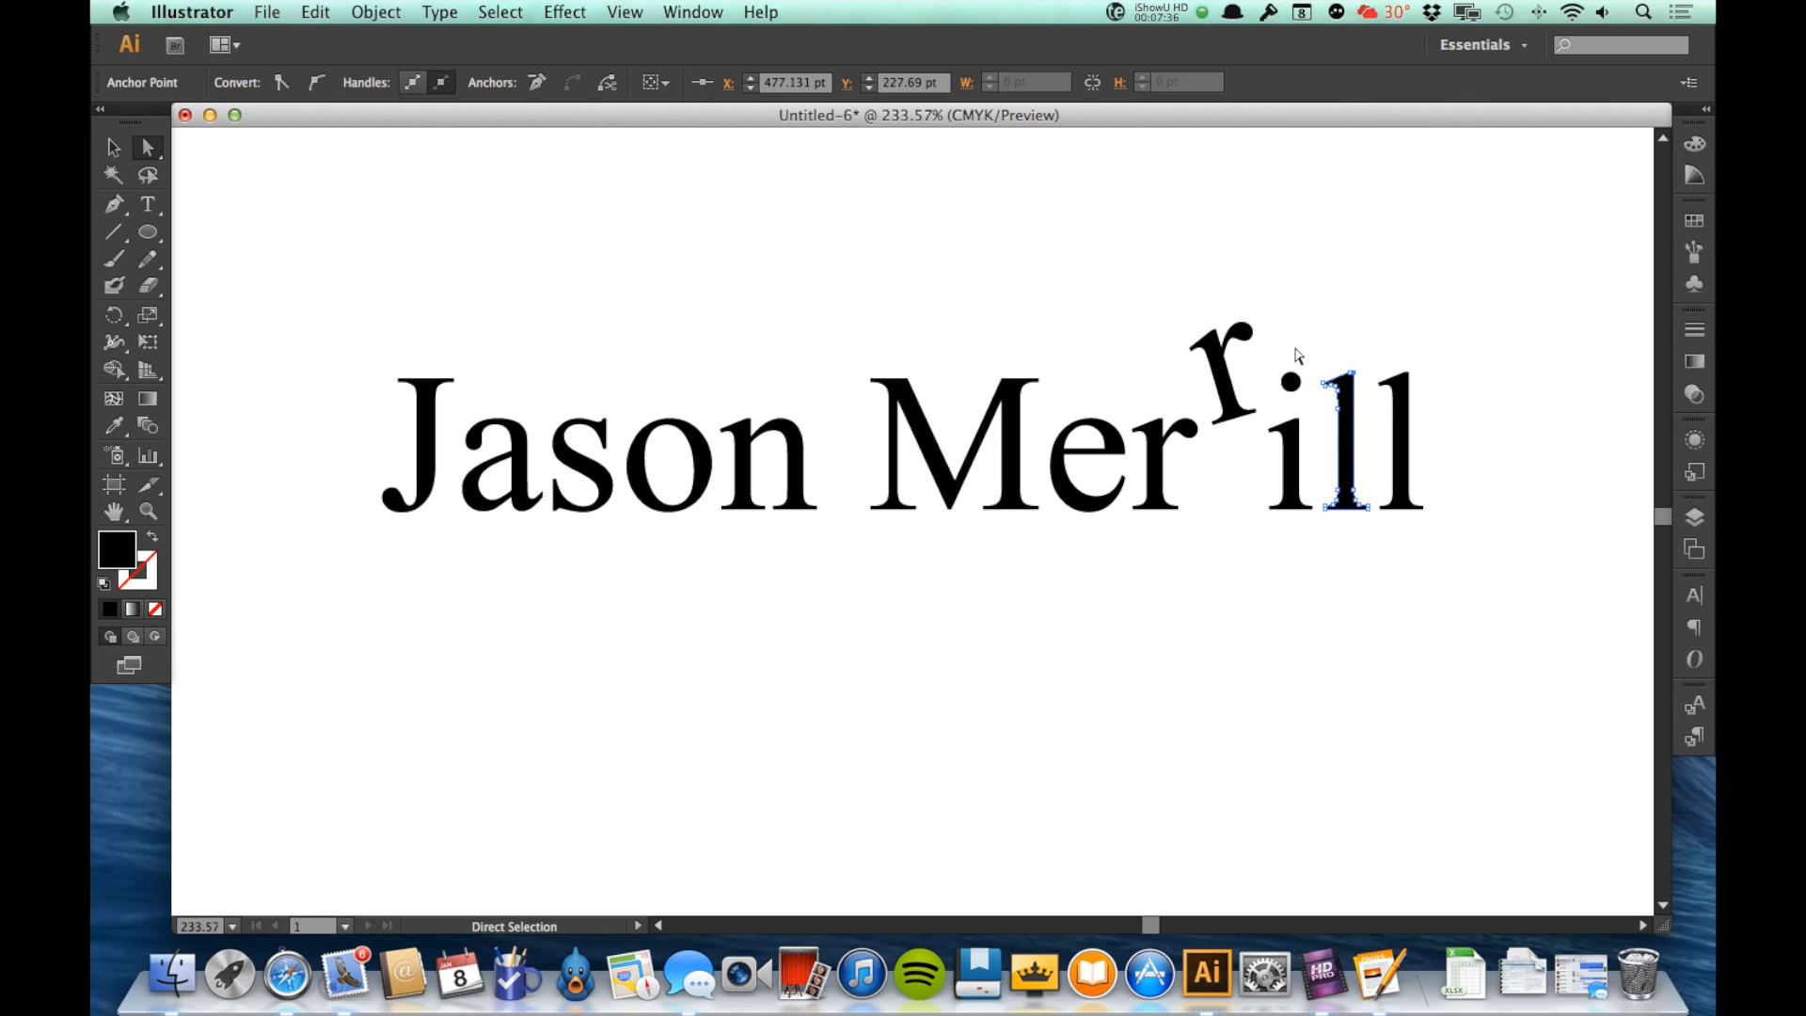
drag(1322, 351, 1353, 234)
click(1420, 634)
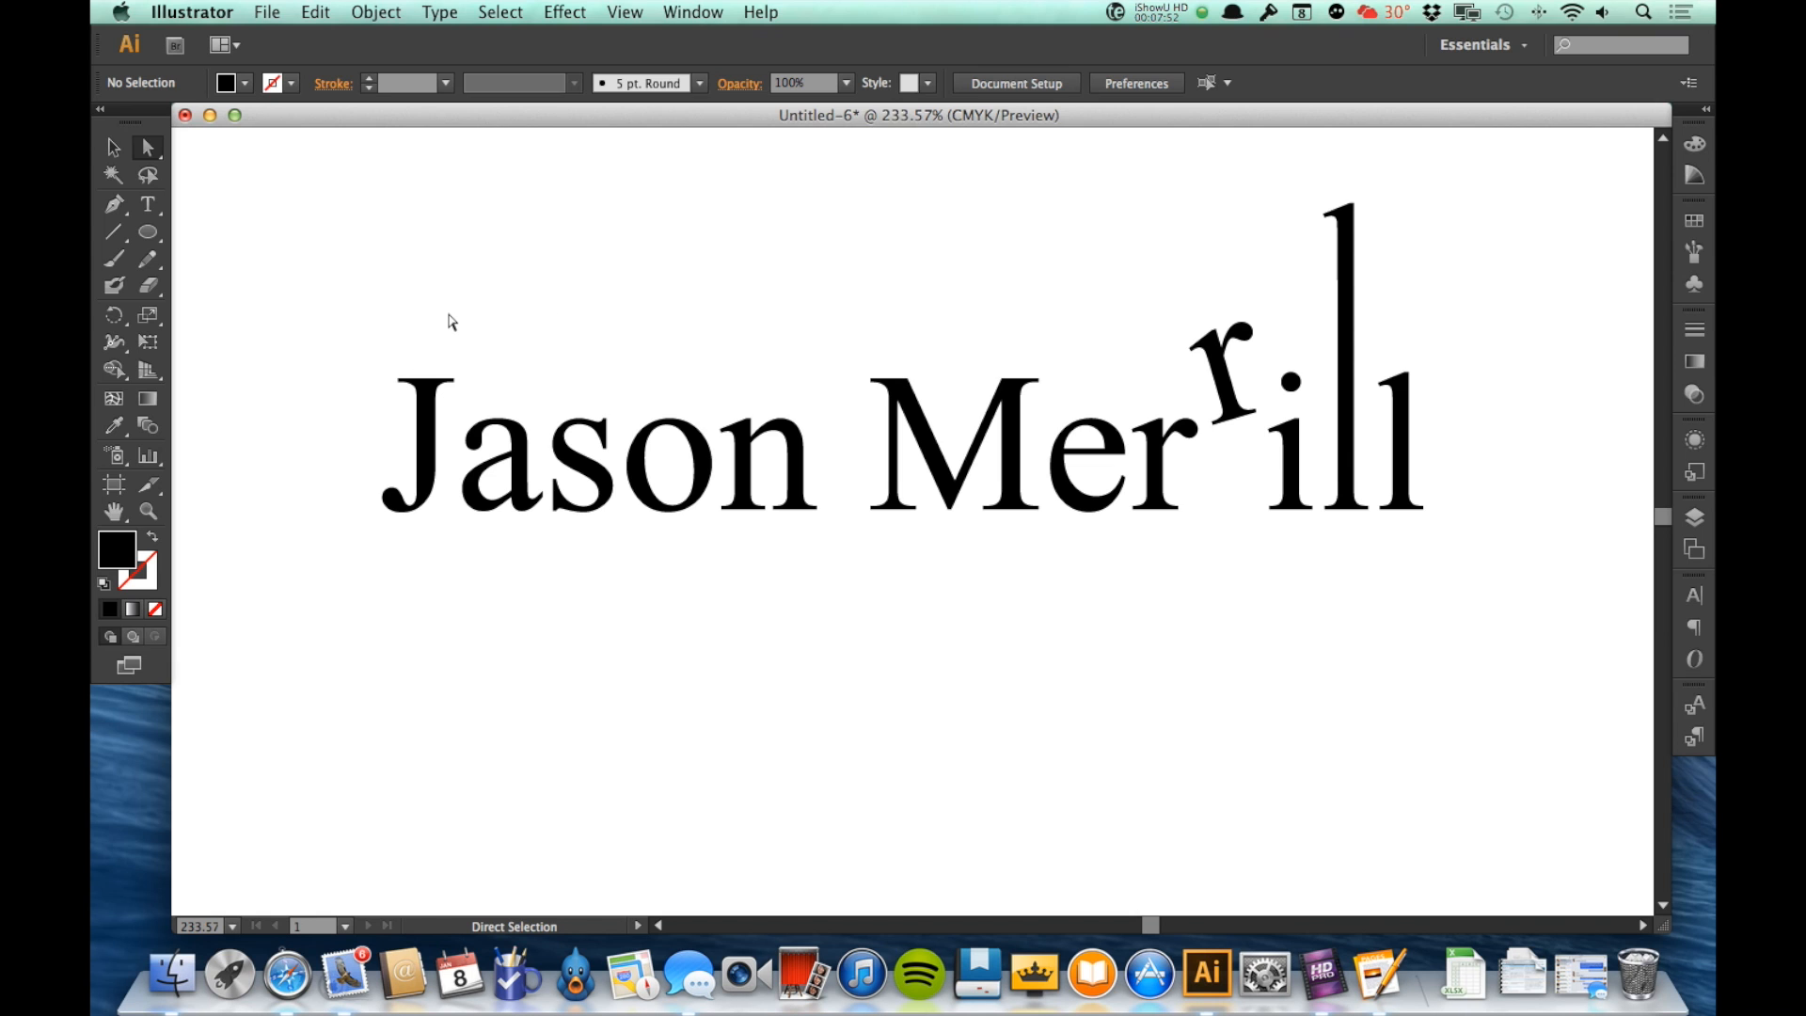
Step: Curve the upper-left corner of the J's top serif with Convert Anchor Point, bulging the top edge upward while keeping the outer side straight
key(z)
drag(357, 348, 508, 418)
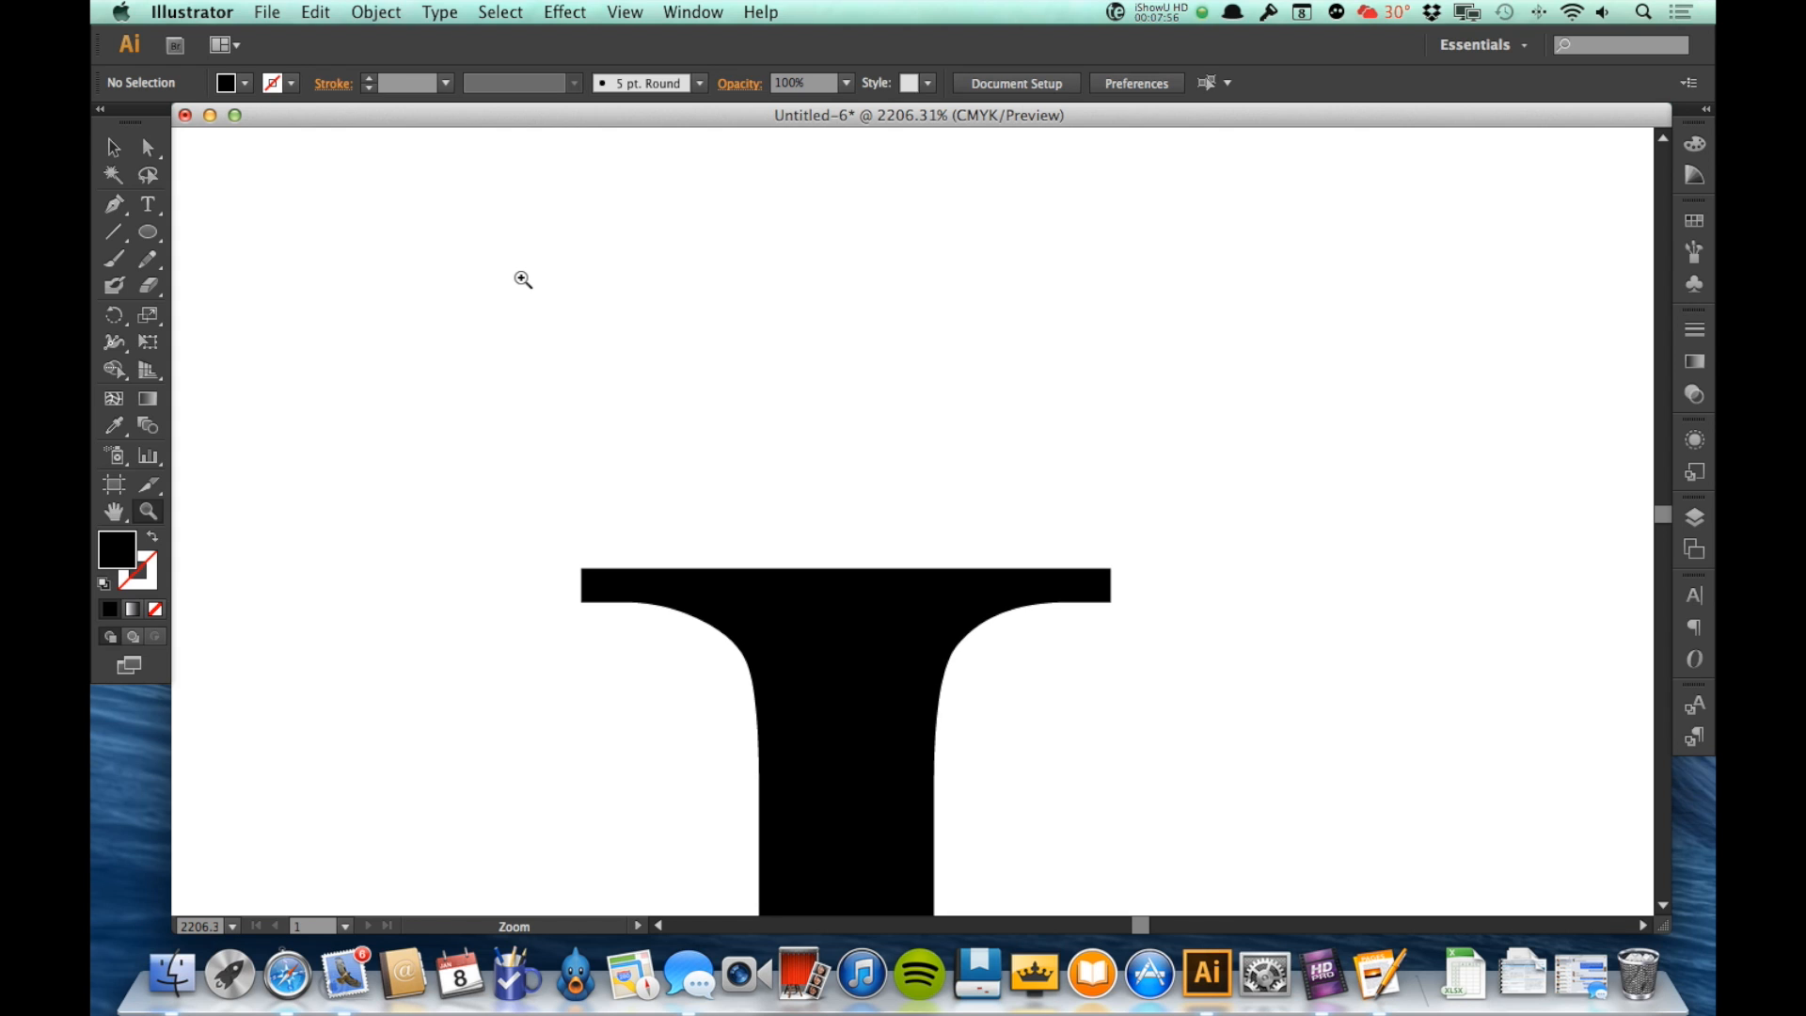
key(shift+c)
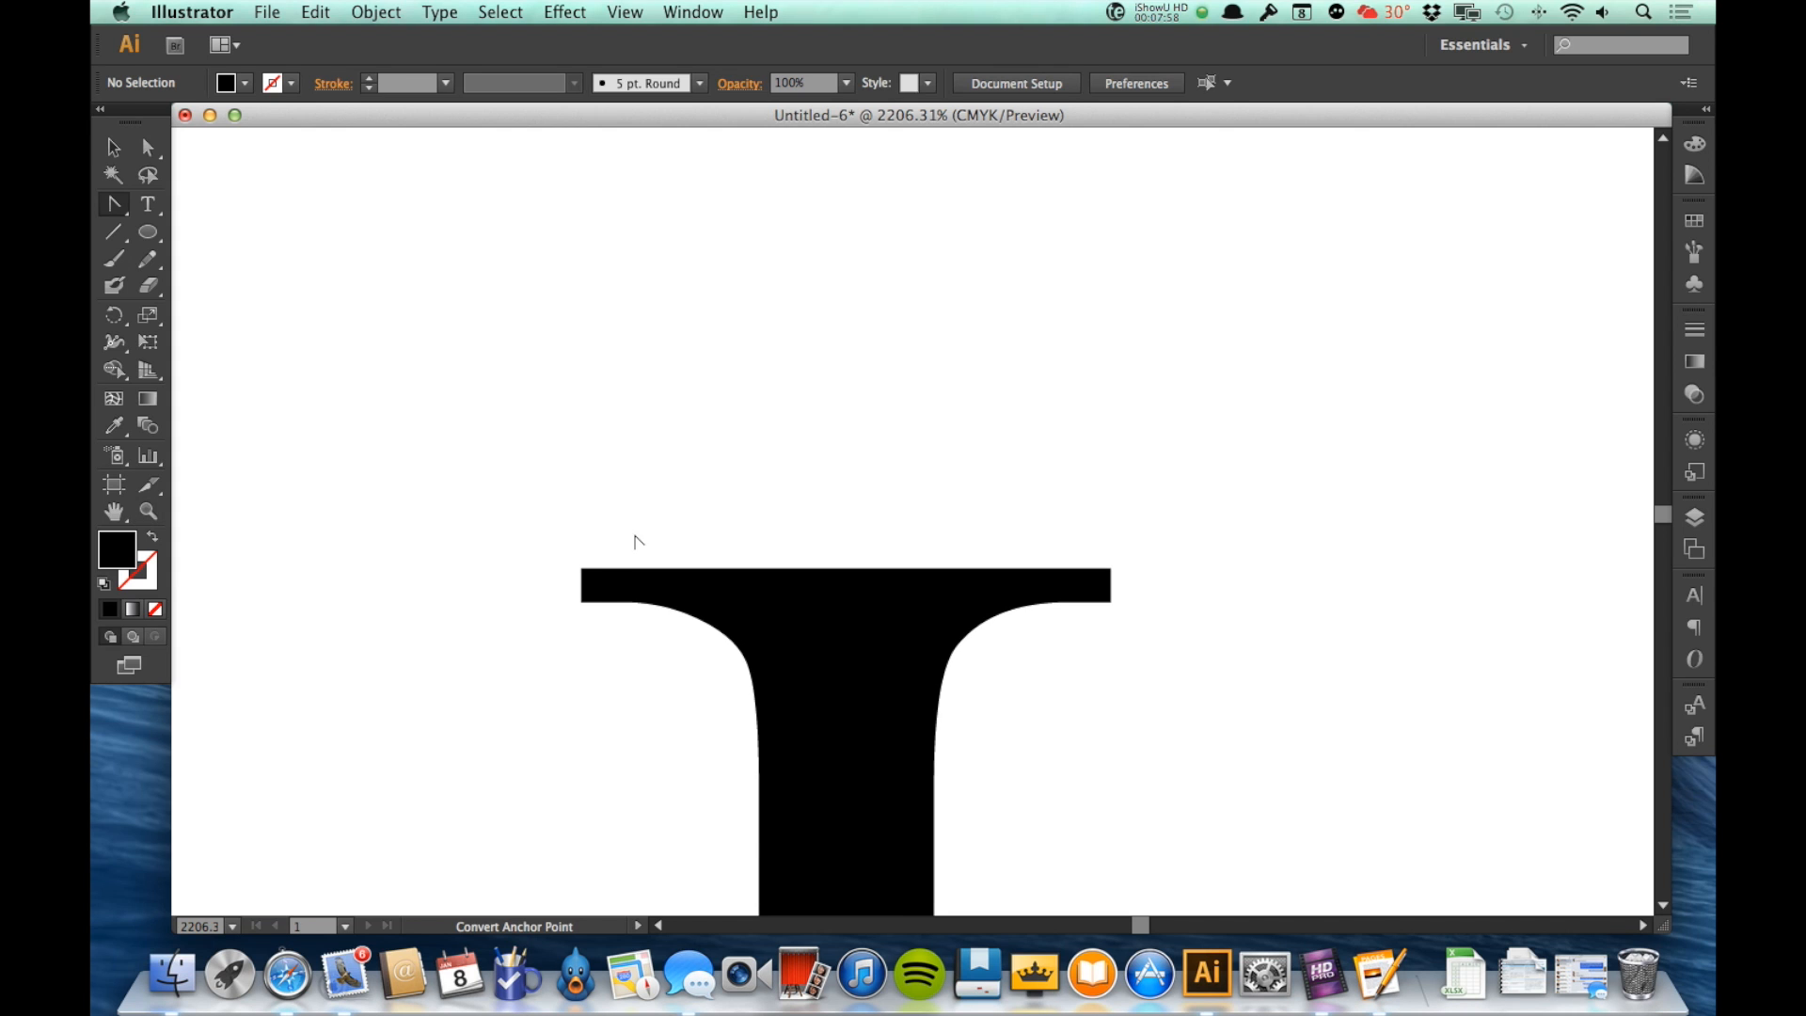
drag(581, 568, 645, 475)
drag(518, 661, 587, 577)
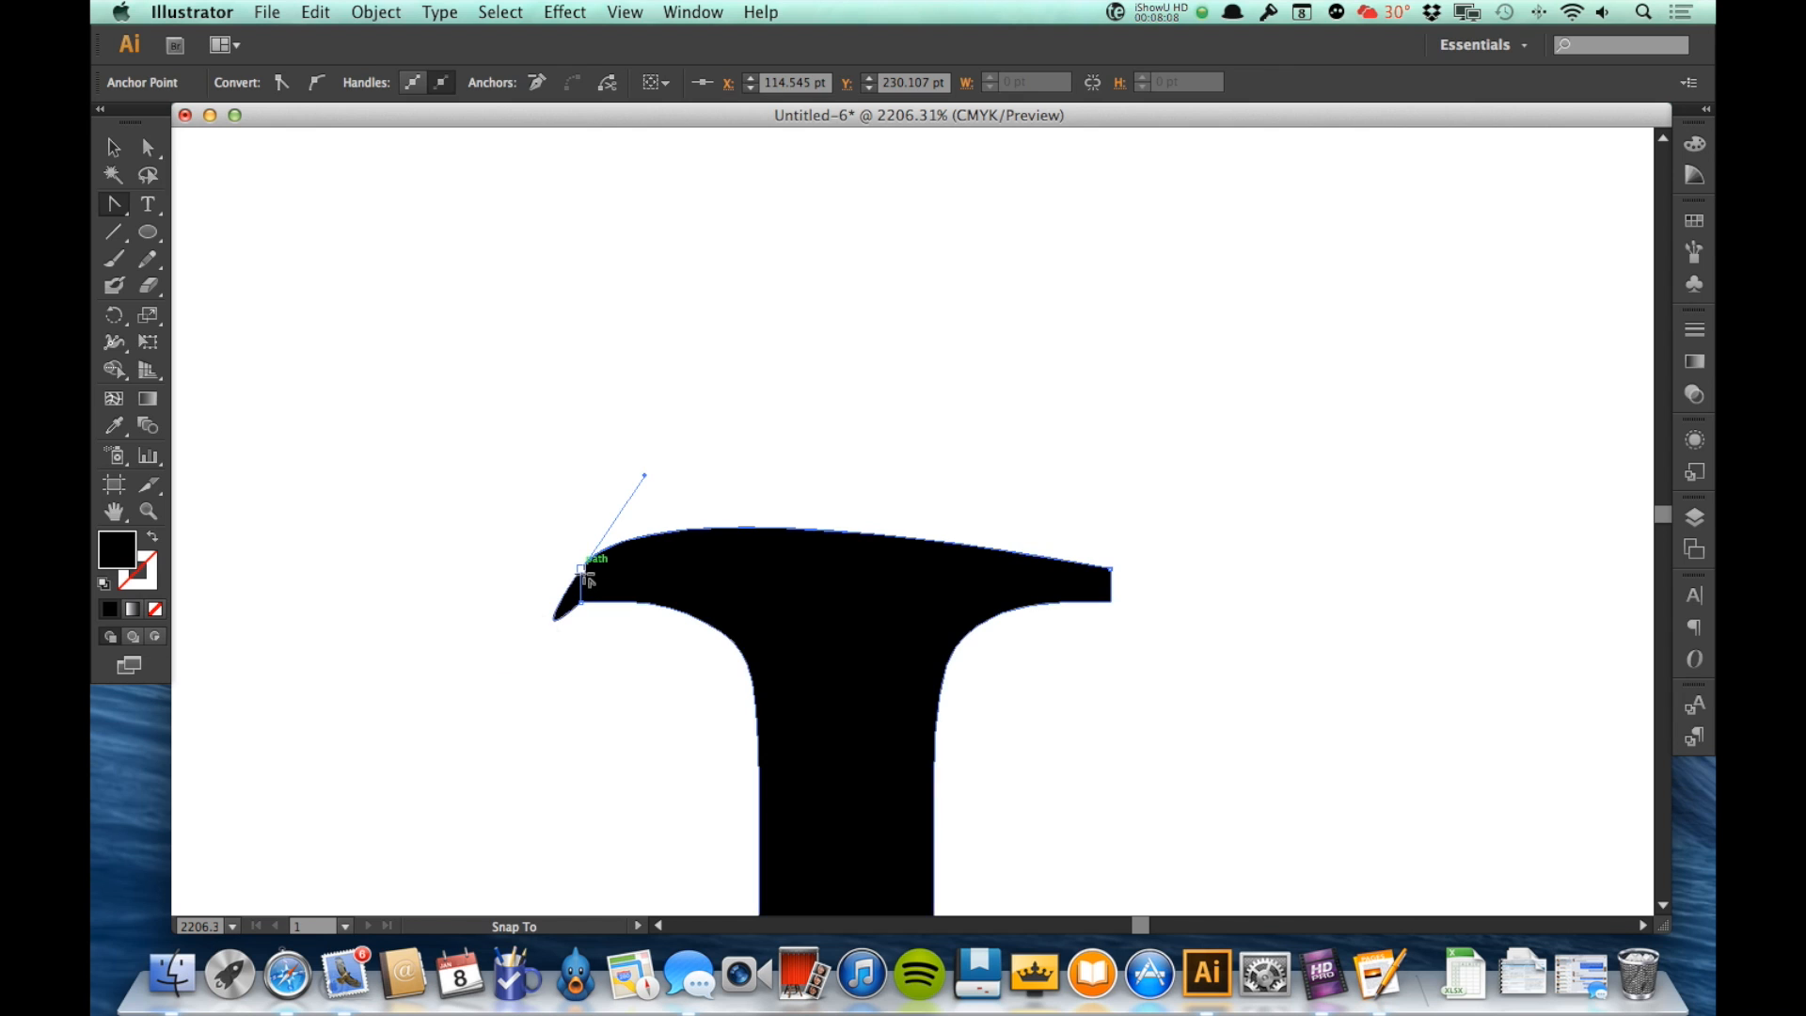
click(581, 570)
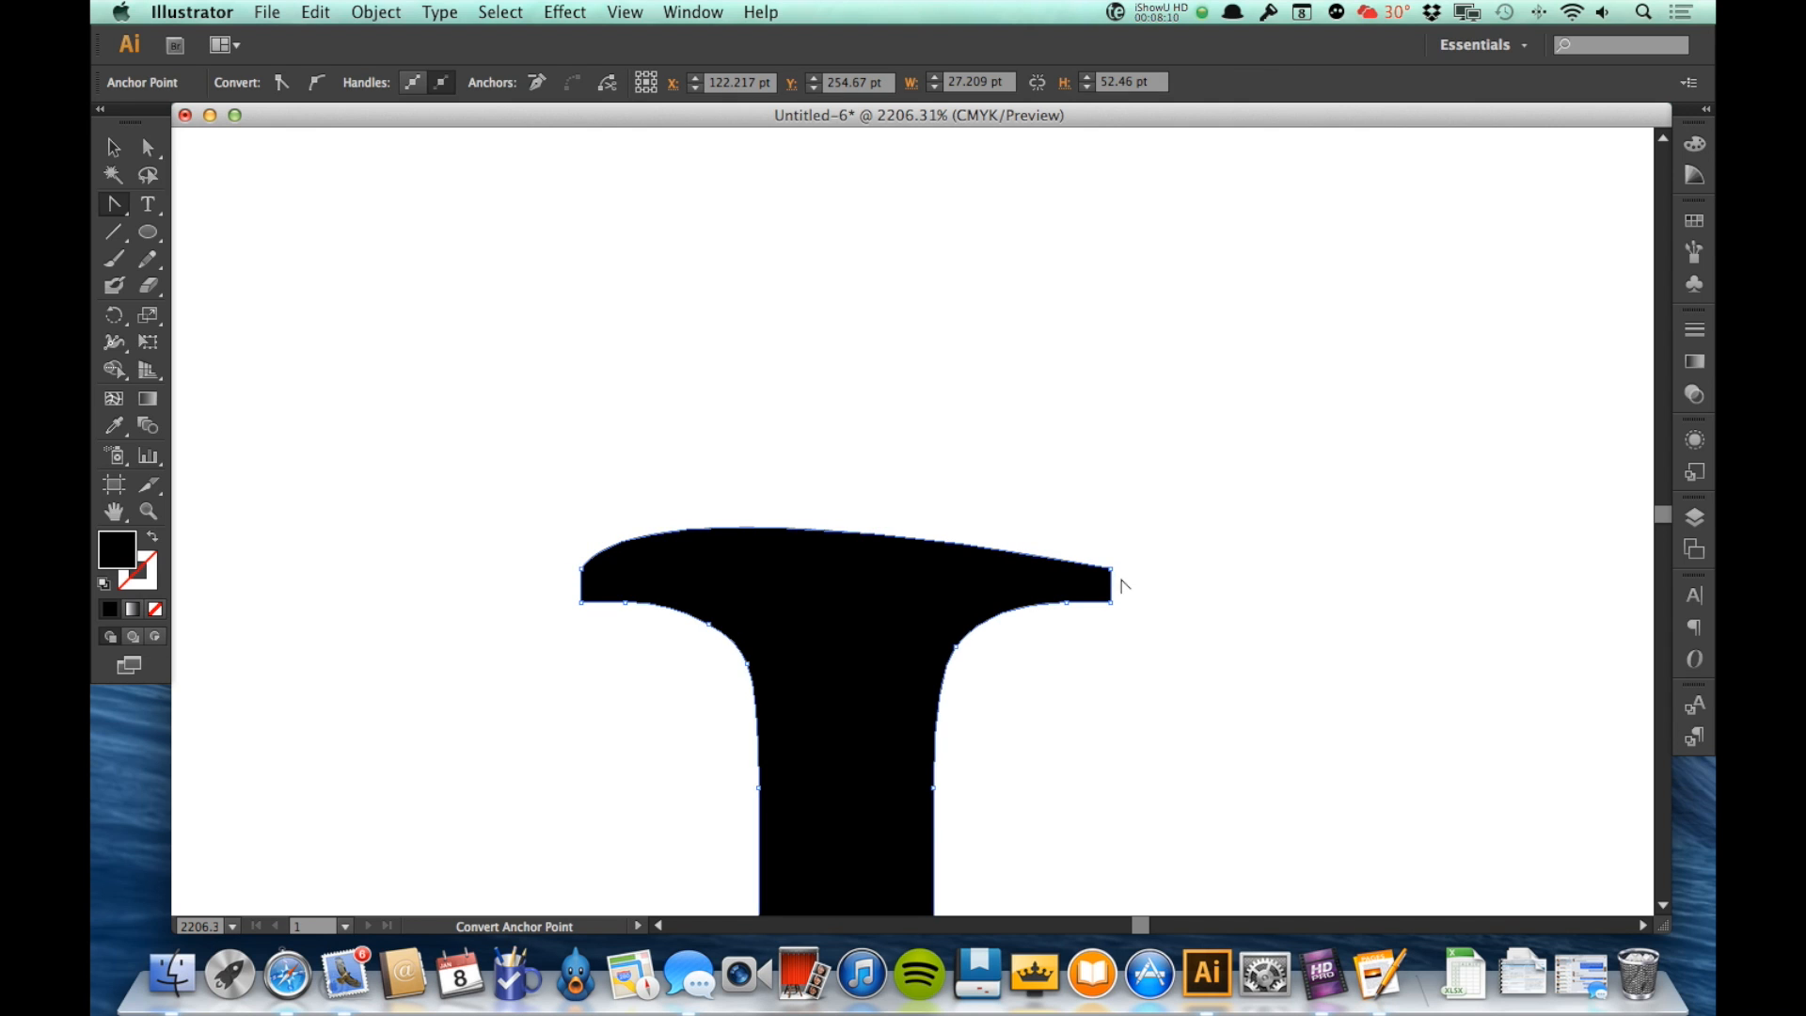
Step: Curve the upper-right corner of the J's serif to match, forming a symmetrical domed top with a straight outer side, and deselect the letter
drag(1111, 568, 1177, 668)
drag(1137, 594, 1111, 568)
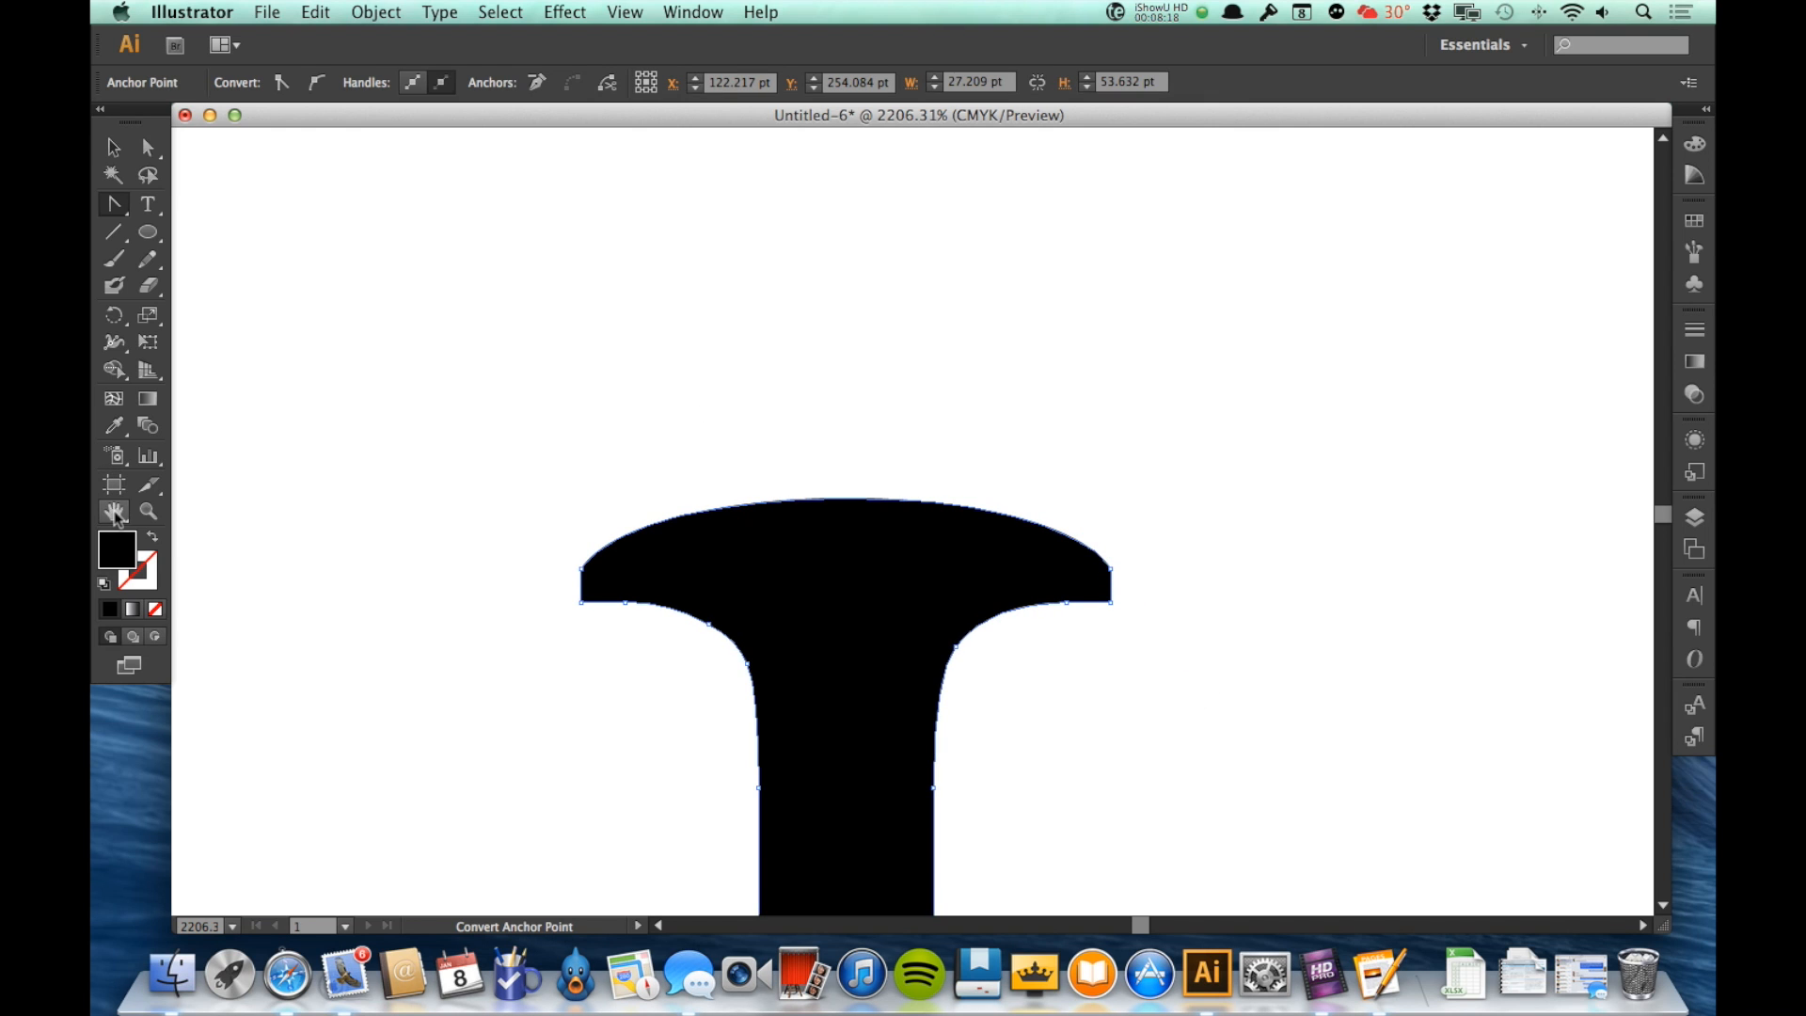
double_click(114, 512)
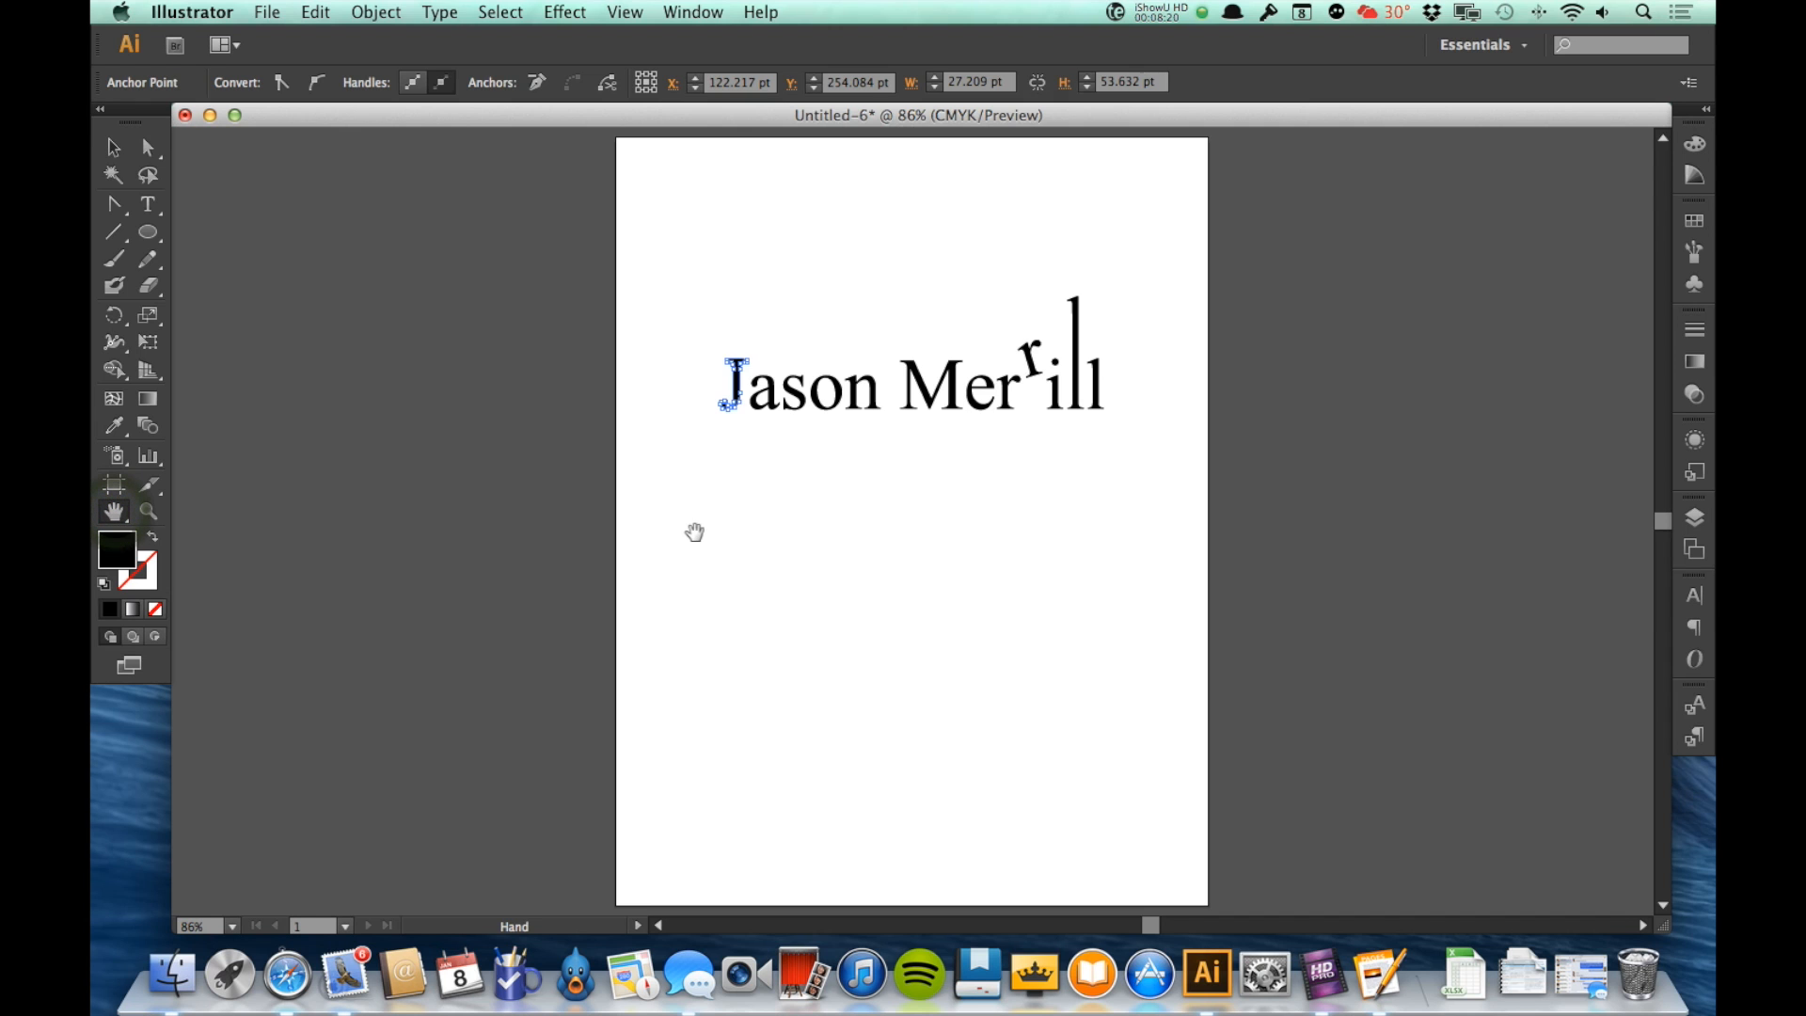
key(z)
drag(661, 287, 882, 517)
key(v)
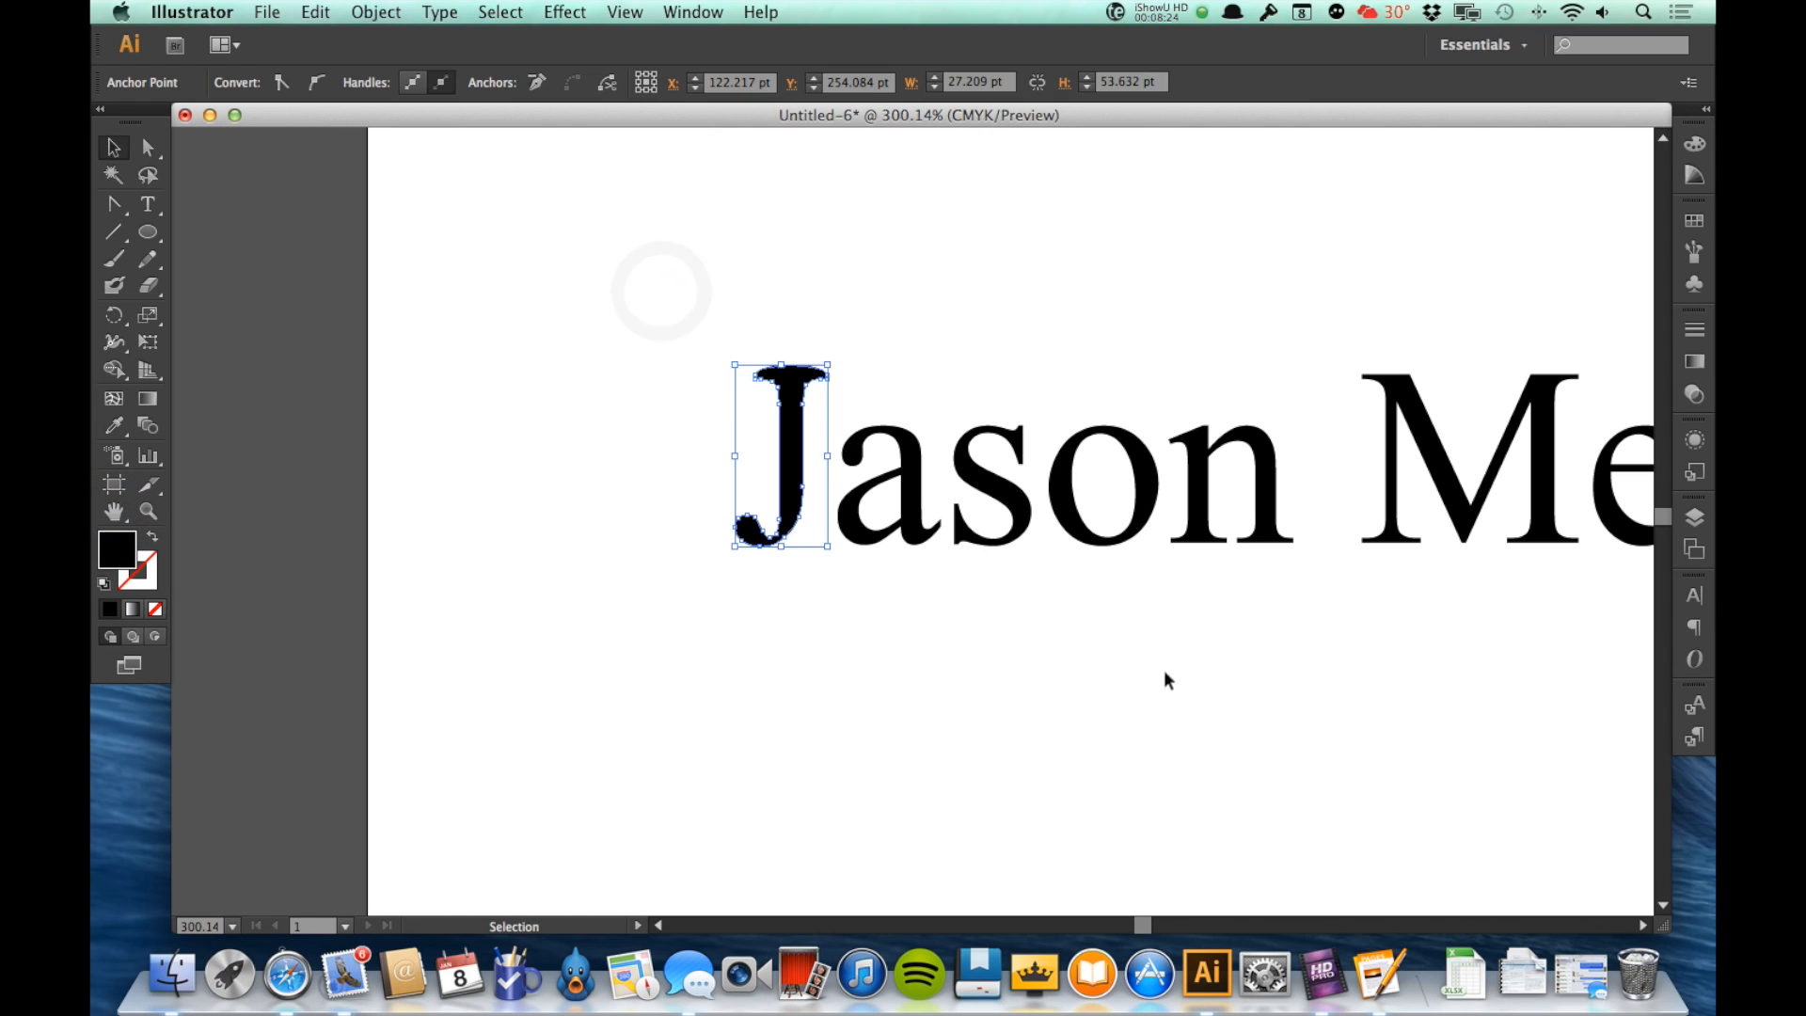
click(1219, 685)
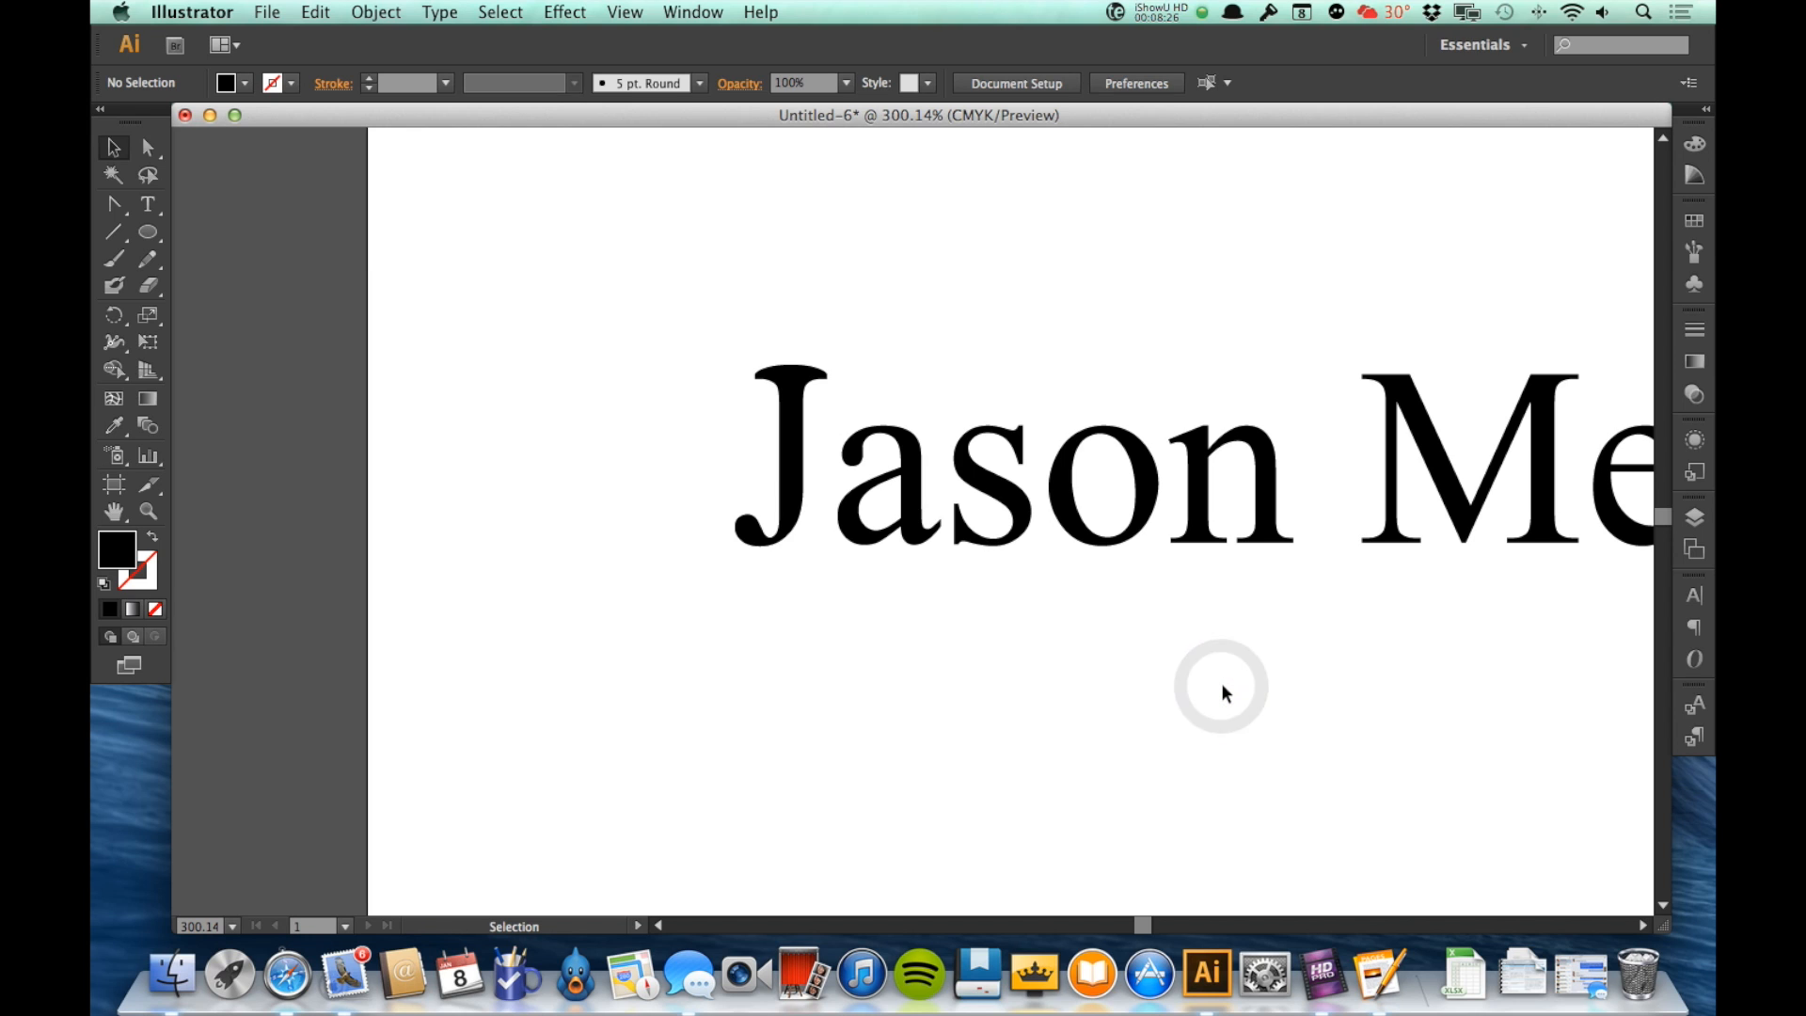